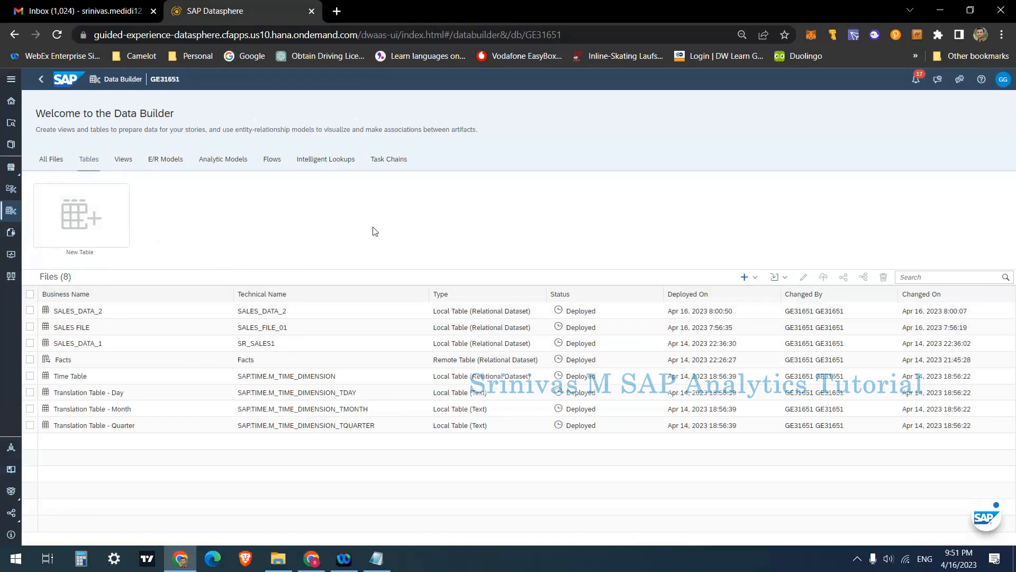
left_click(780, 283)
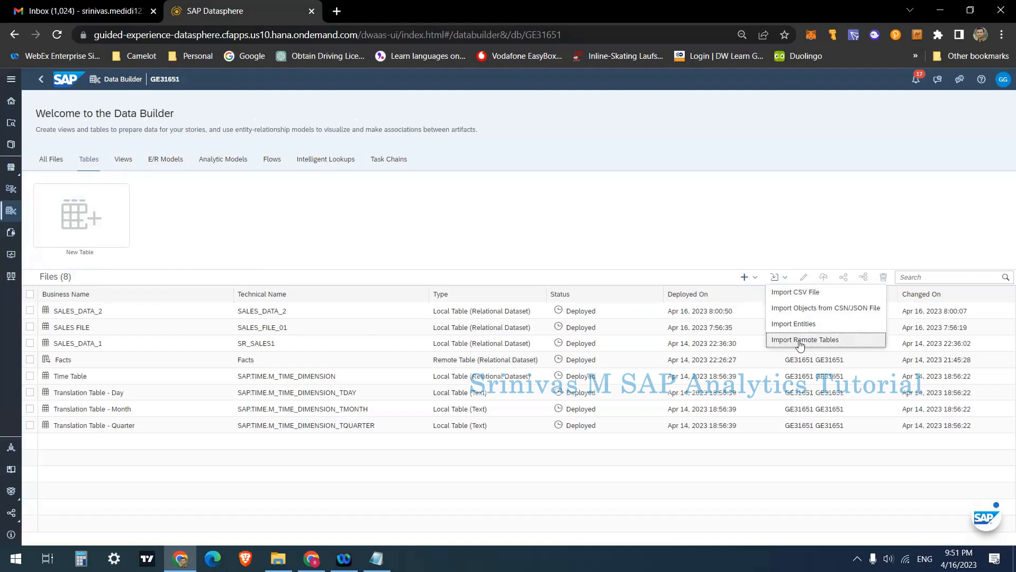
left_click(428, 208)
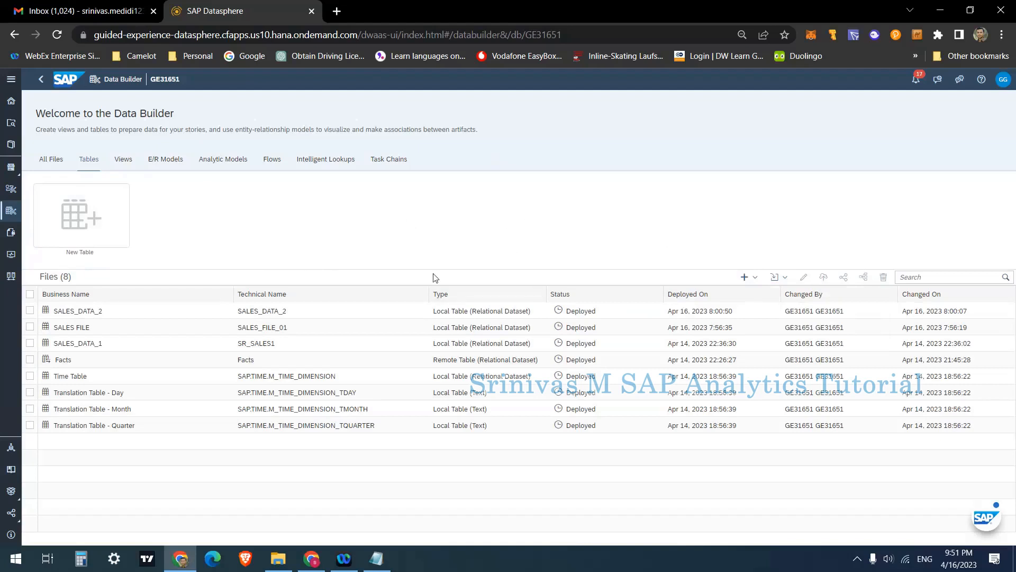
left_click(787, 283)
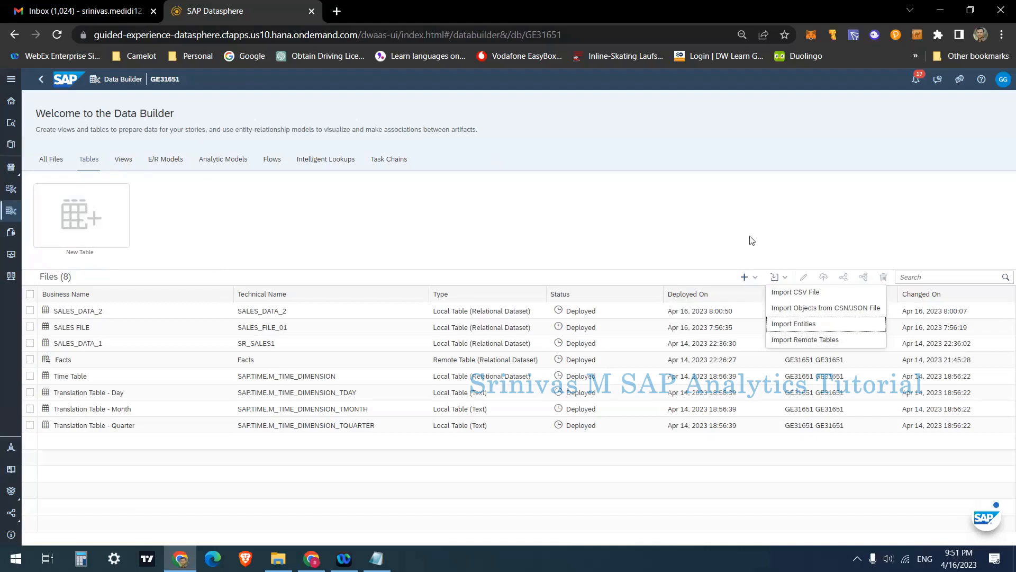
left_click(697, 239)
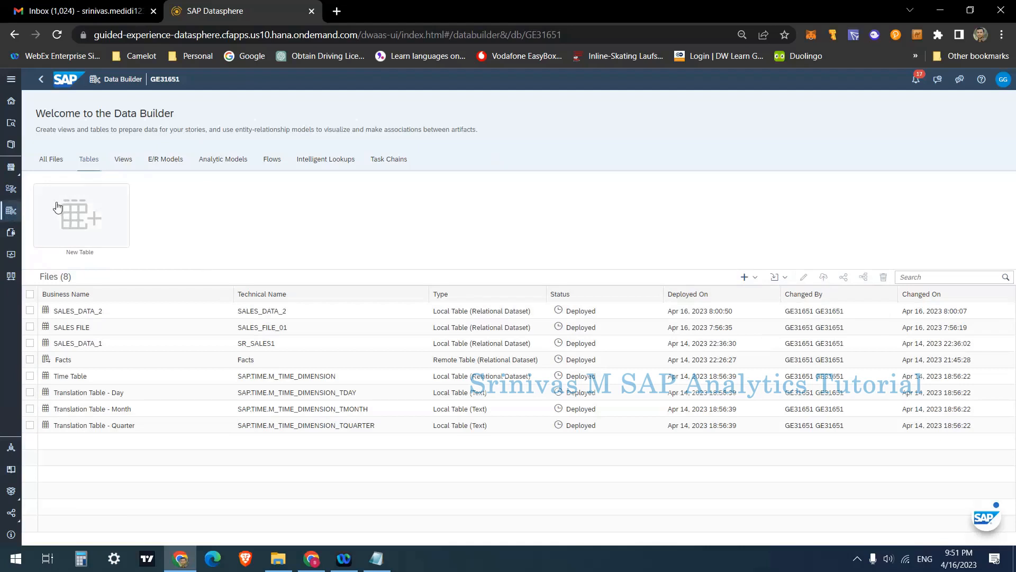
Step: Start a remote table import from the S4_CLOUD connection and expand its ABAP_CDS folder
left_click(781, 281)
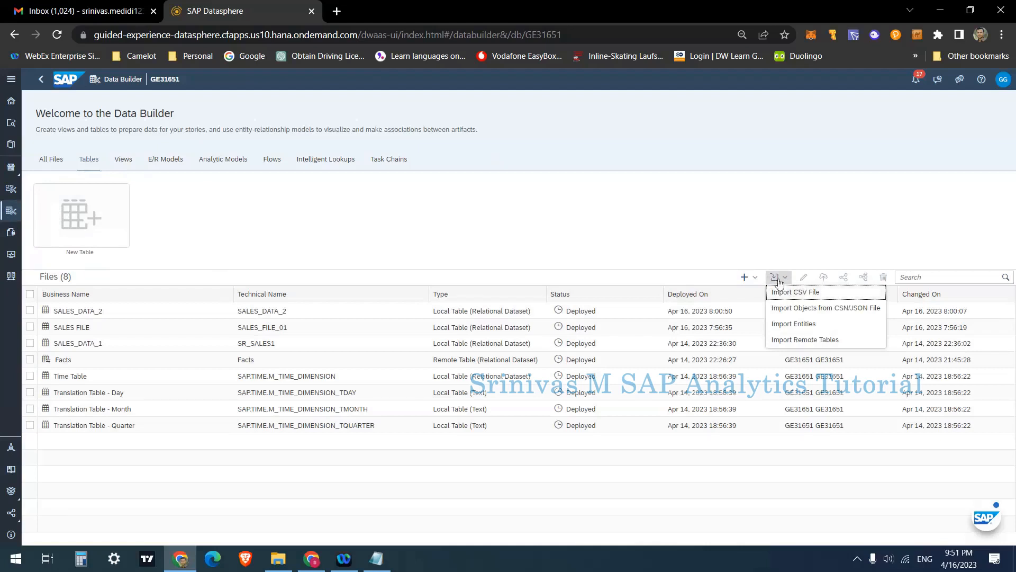
left_click(806, 341)
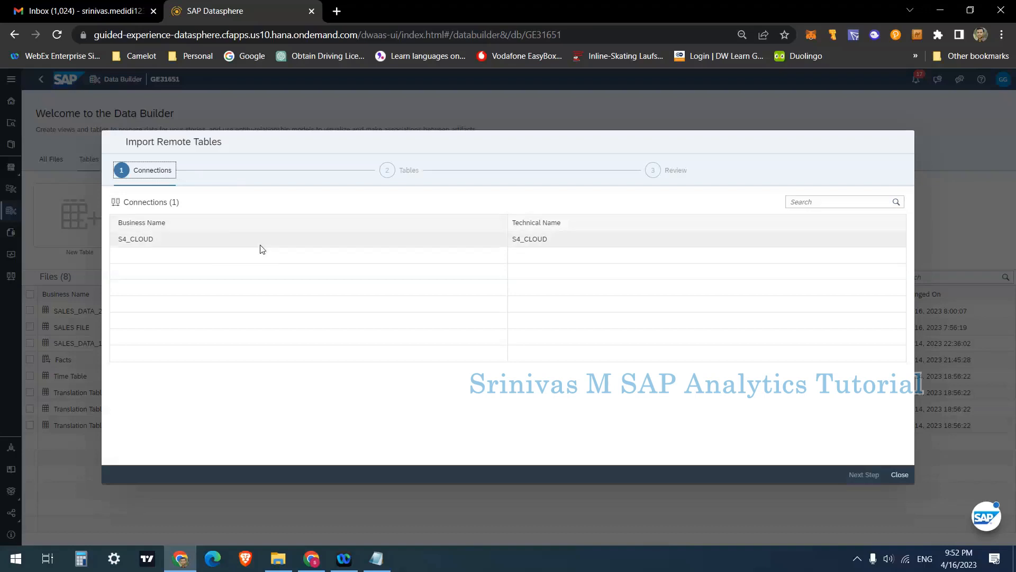
left_click(190, 244)
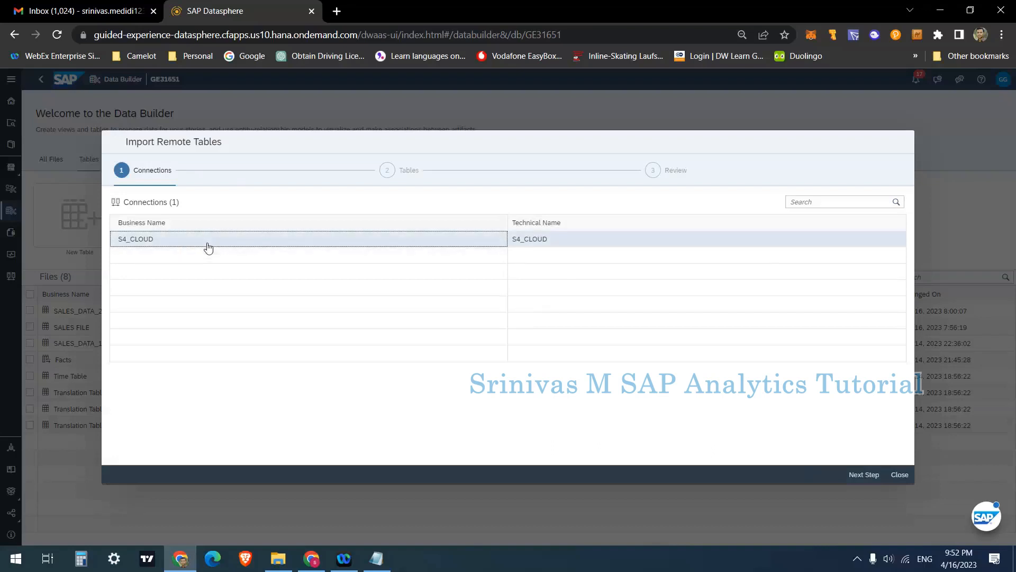
left_click(857, 476)
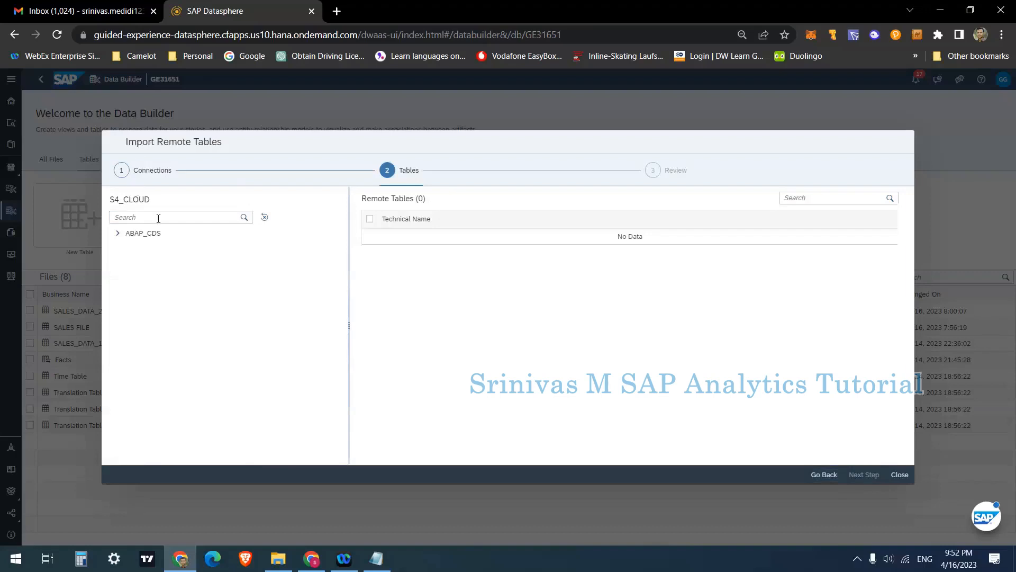
left_click(119, 235)
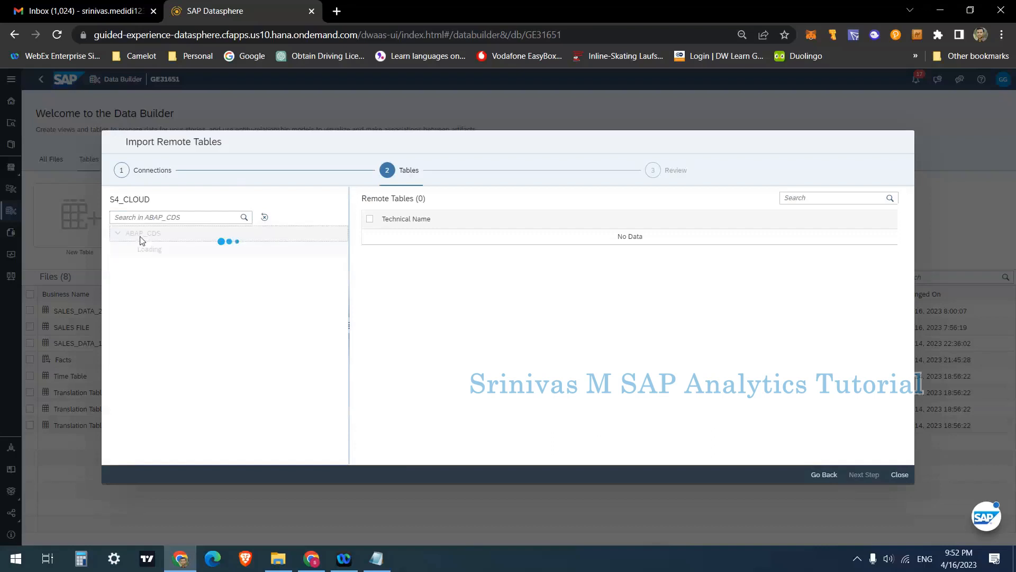
Step: Copy the name C_PURCHASEORDERITEMDEX from the Notepad note and search for it within ABAP_CDS
left_click(376, 559)
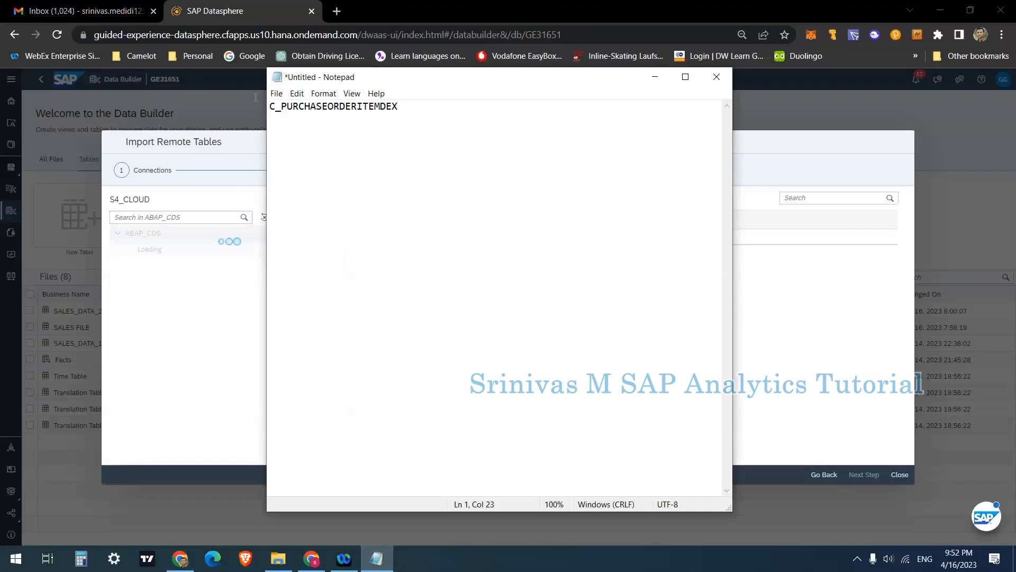
left_click_drag(402, 106, 253, 100)
key("ctrl+c")
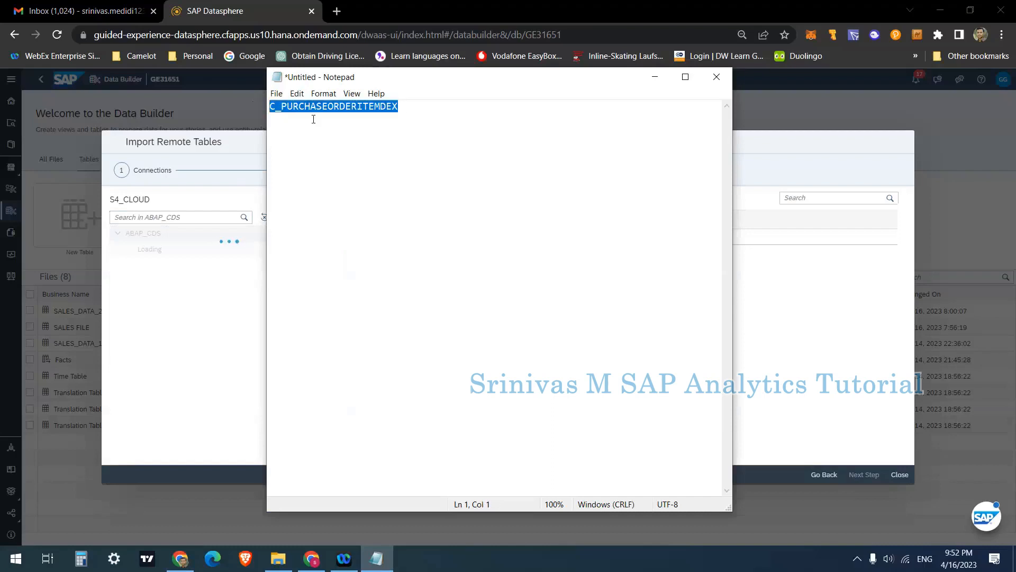
left_click(208, 216)
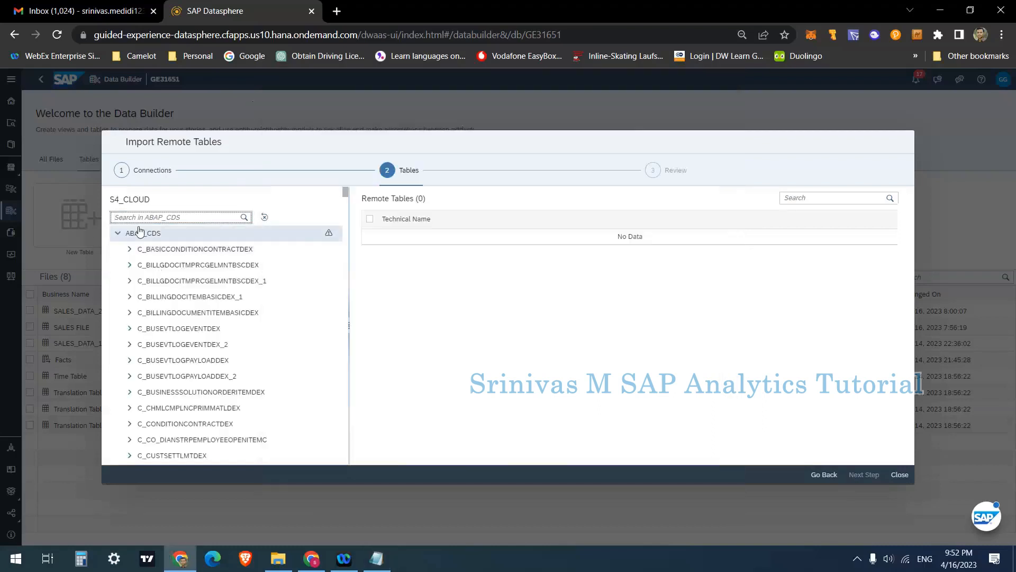
key("ctrl+v")
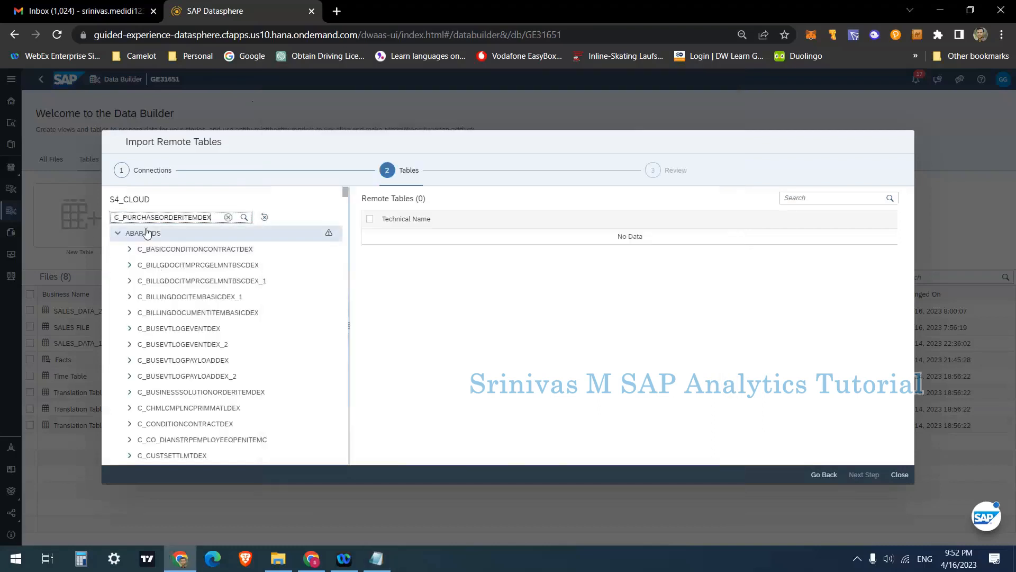
left_click(243, 219)
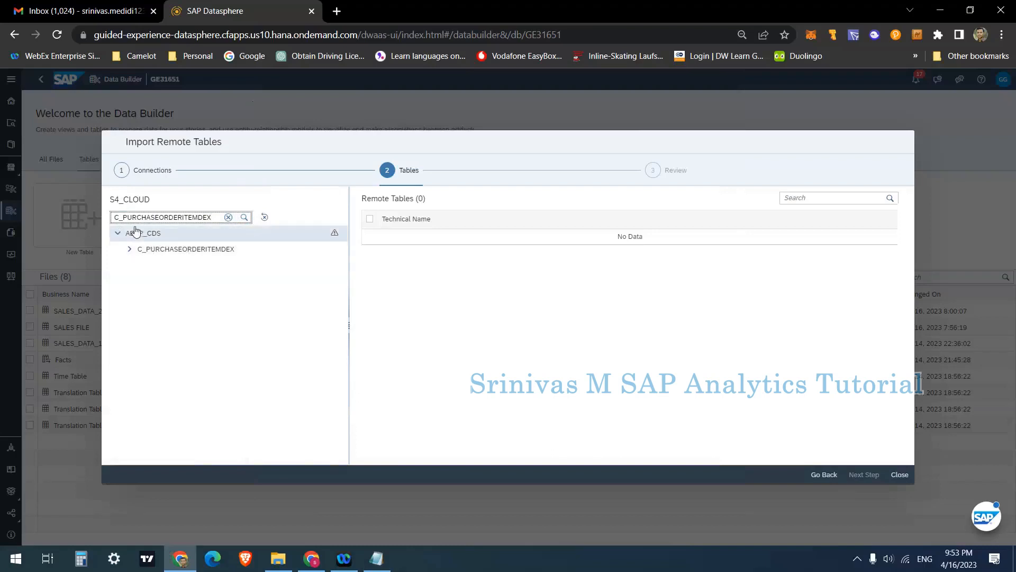
Step: Select the Facts table of C_PURCHASEORDERITEMDEX for import and proceed to the review
left_click(171, 252)
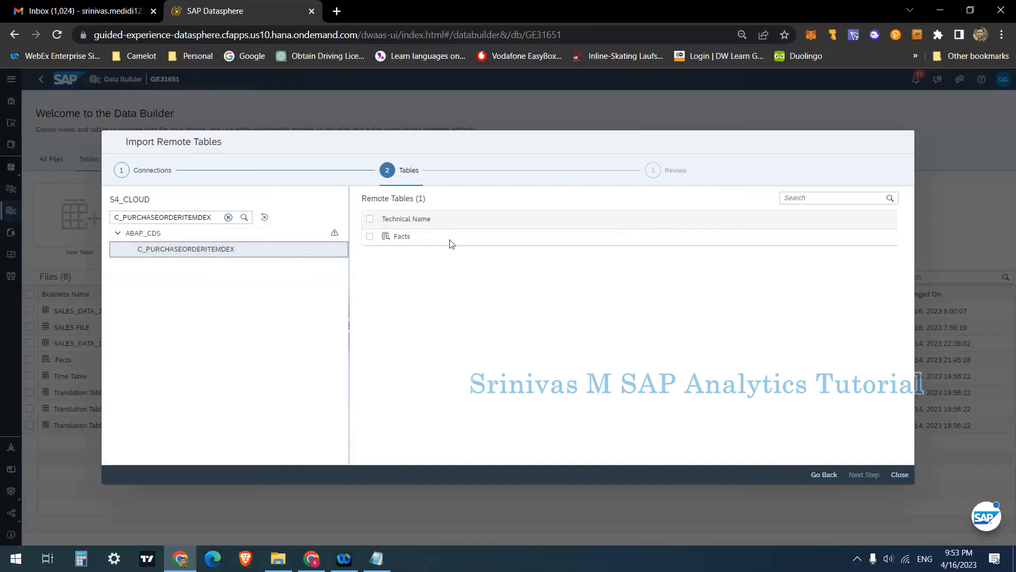
left_click(370, 236)
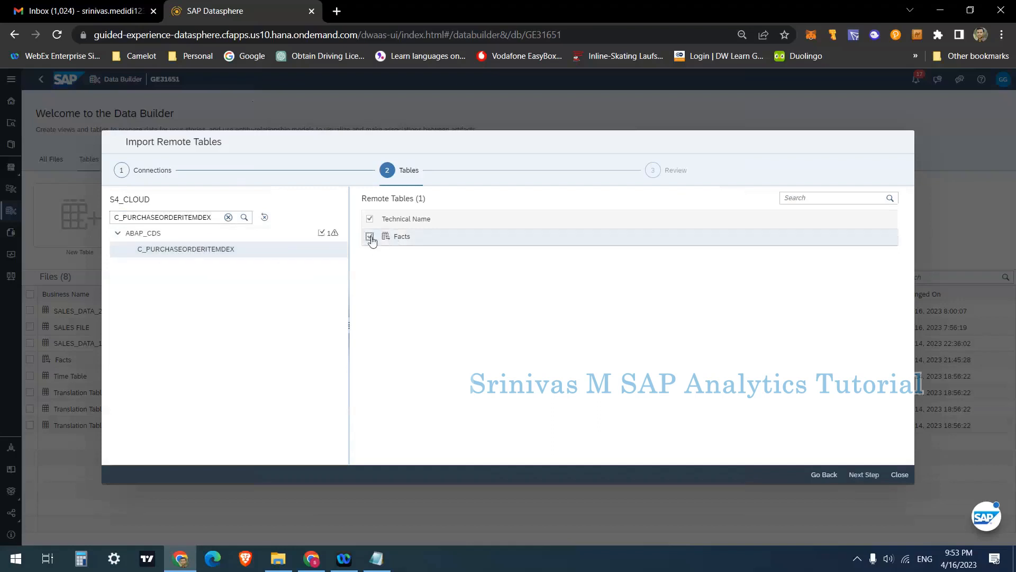
left_click(857, 475)
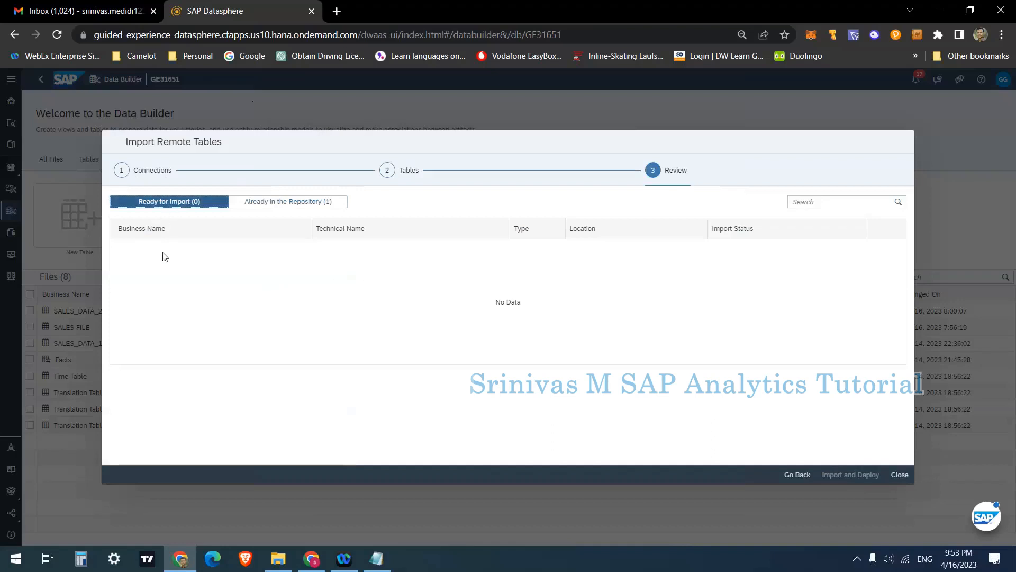
Step: Check the review for tables already in the repository and their source location, and close the wizard without importing
left_click(266, 303)
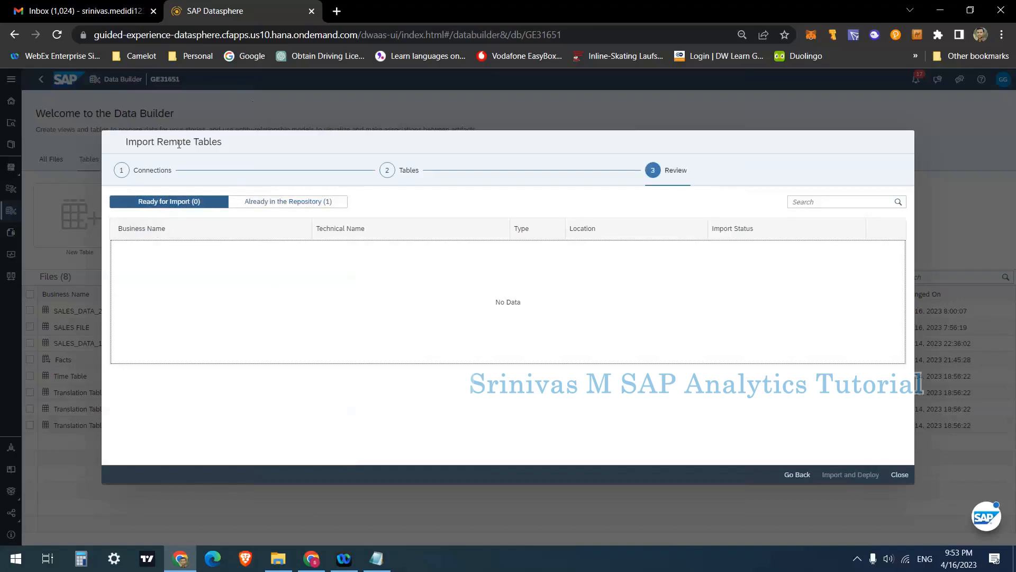
left_click_drag(179, 144, 157, 200)
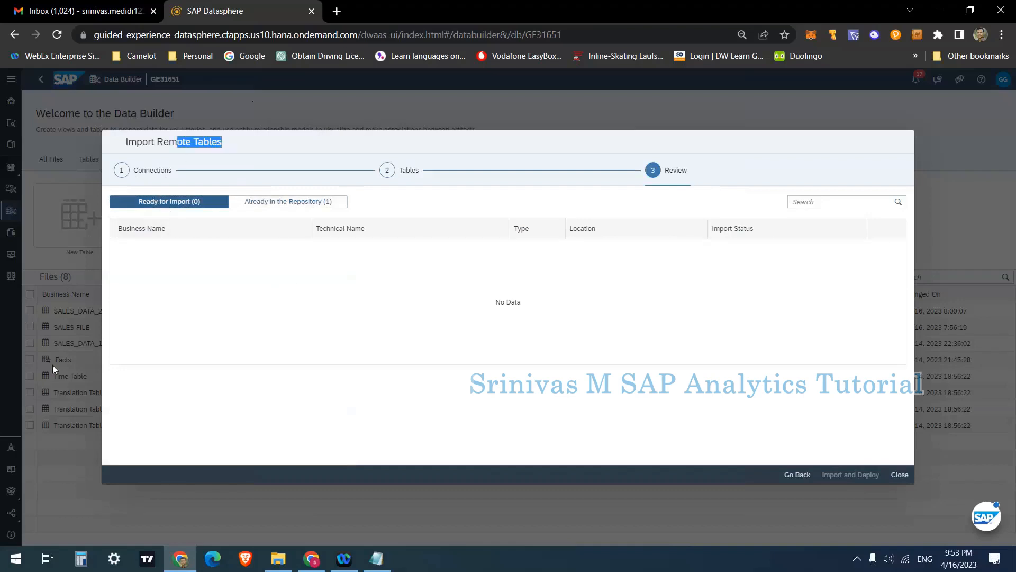
left_click(282, 205)
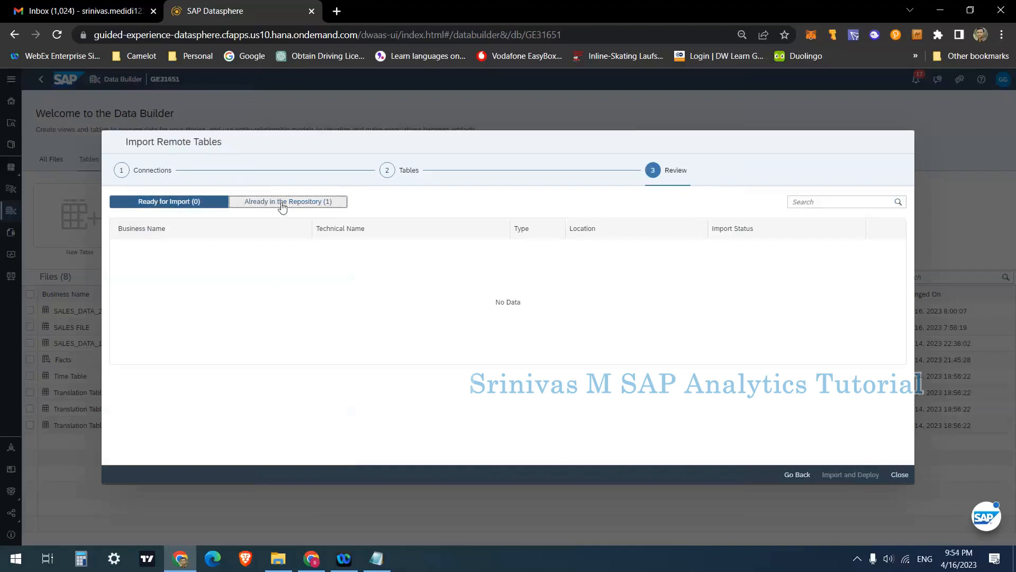
left_click(280, 206)
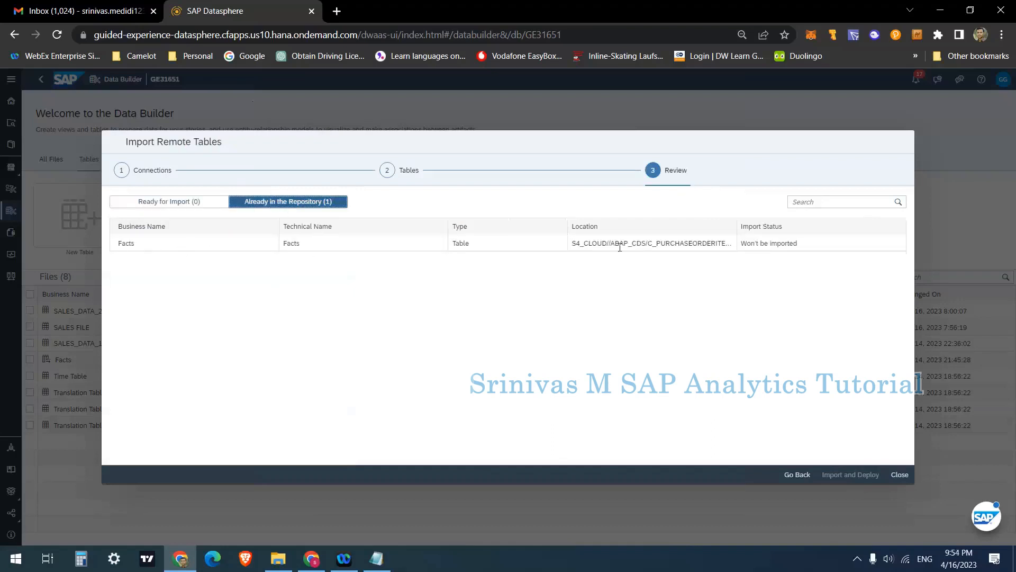
left_click(603, 243)
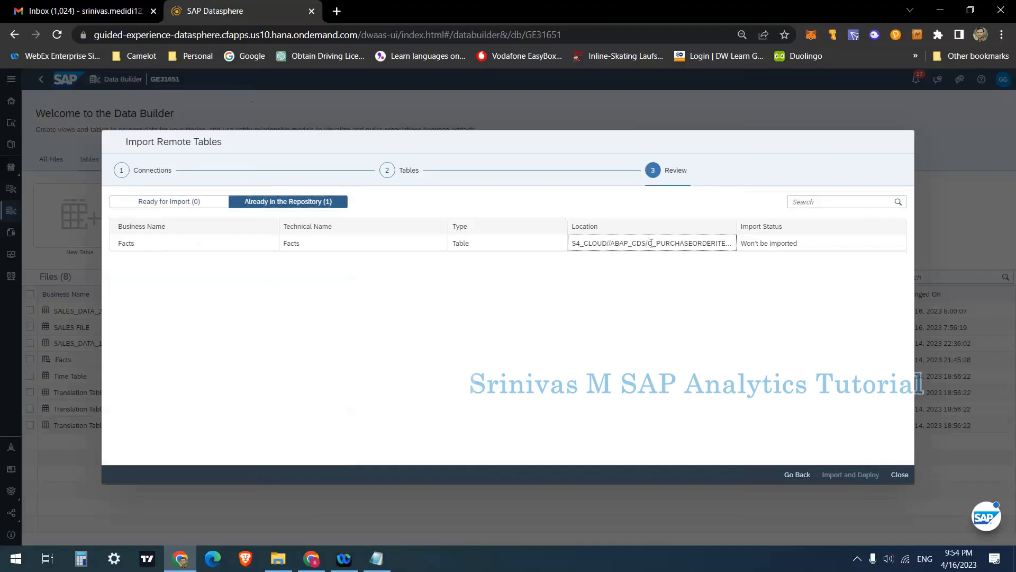
double_click(695, 243)
left_click(623, 266)
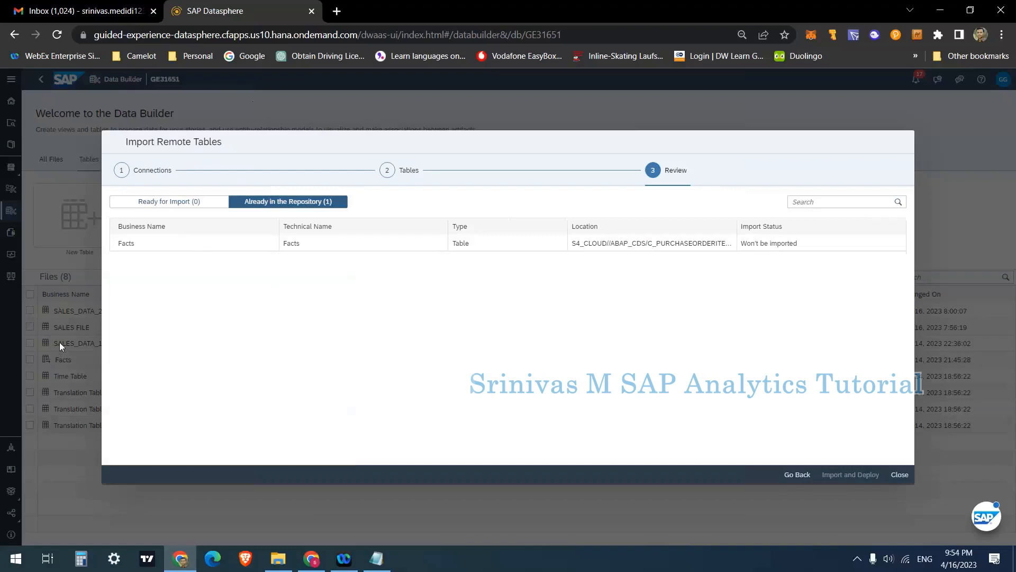
left_click(797, 474)
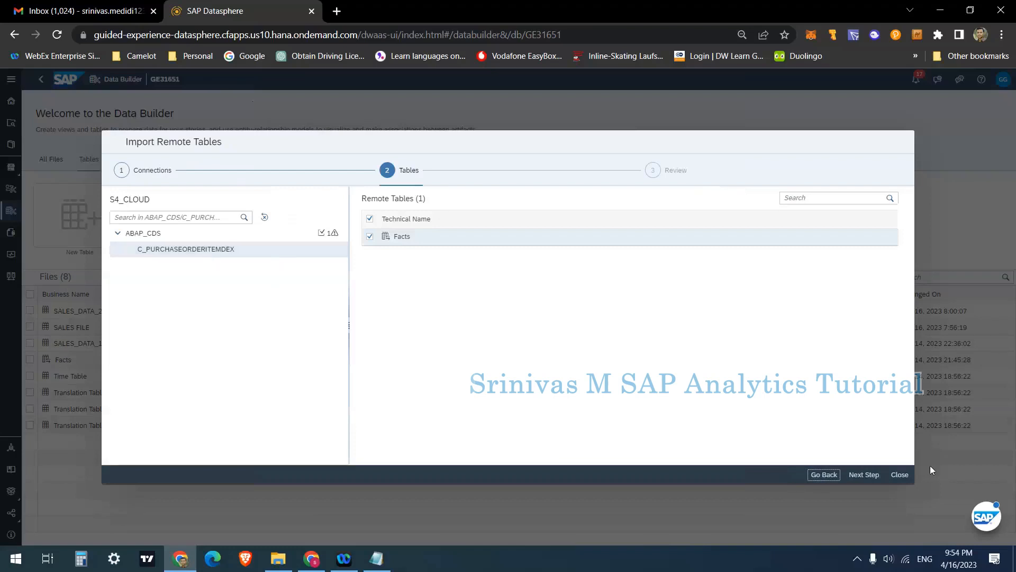
left_click(899, 474)
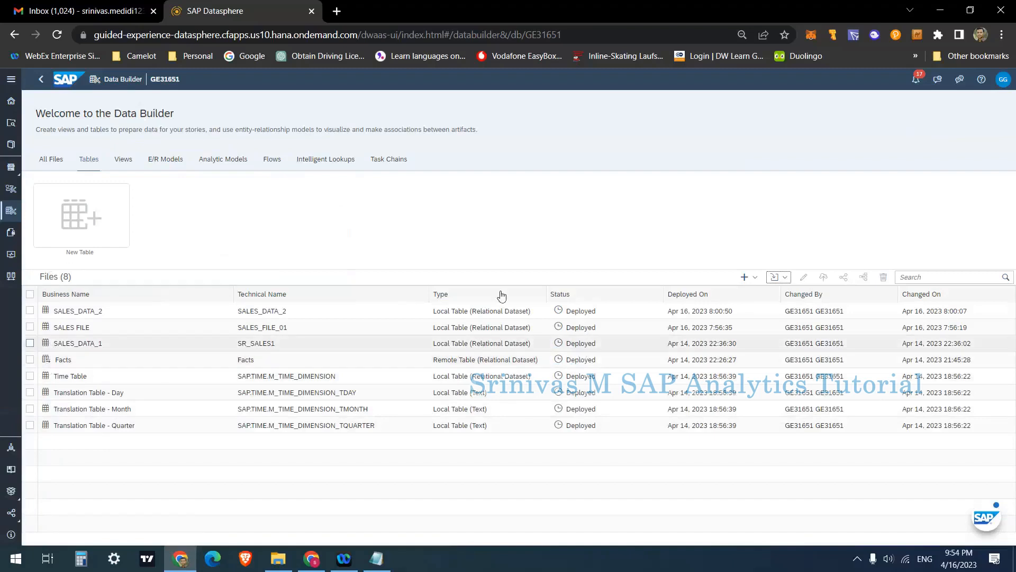
Step: Restart the remote table import, choose the Facts table of C_PURCHASEORDERDEX from S4_CLOUD, and check its location in the review
left_click(782, 277)
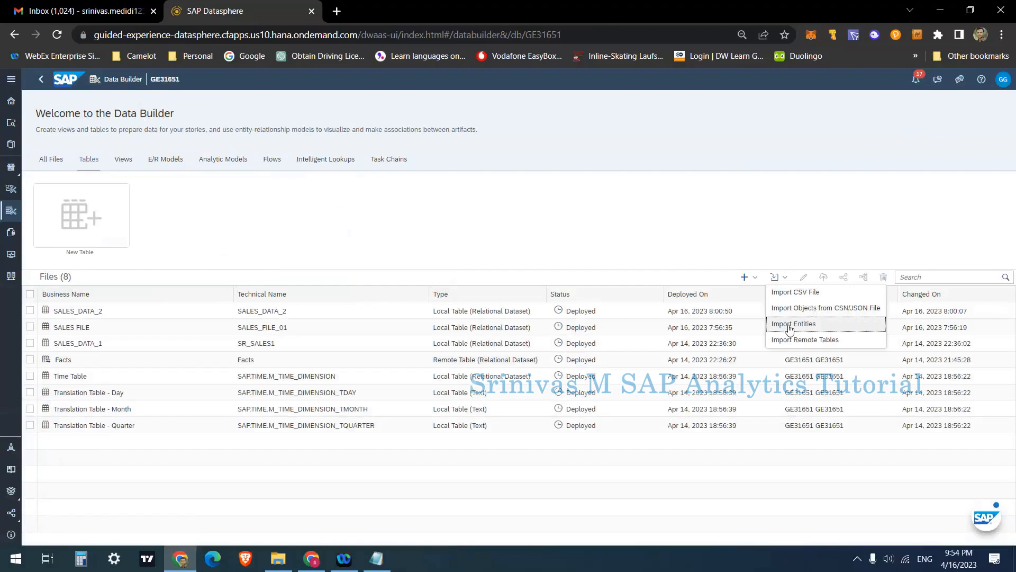
left_click(804, 339)
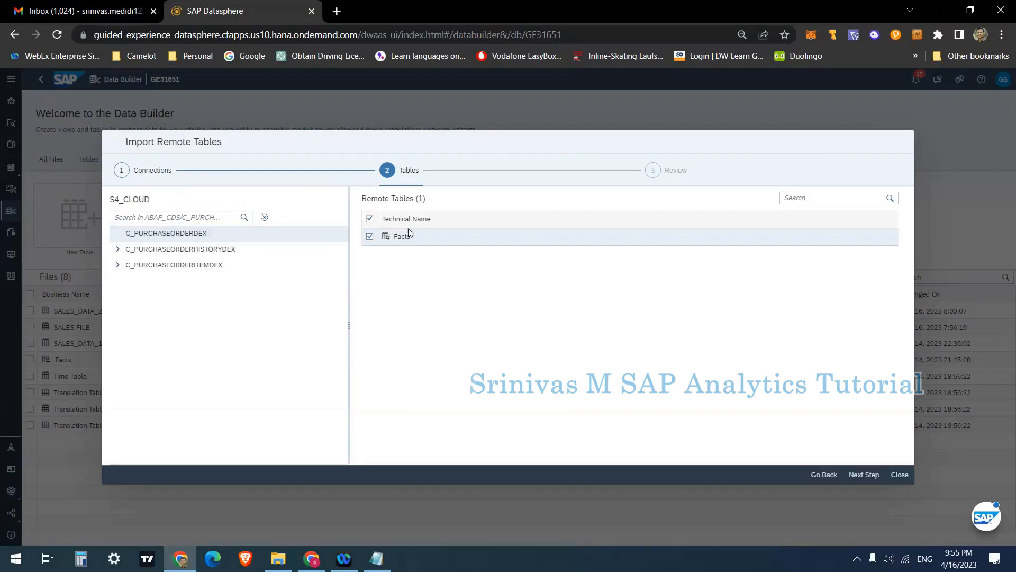
left_click(190, 234)
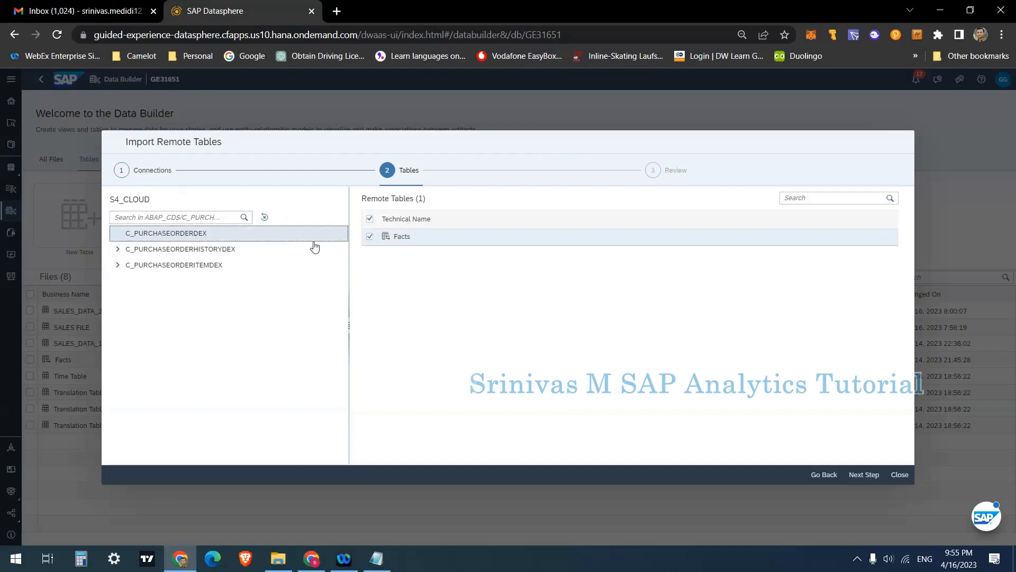
left_click(866, 475)
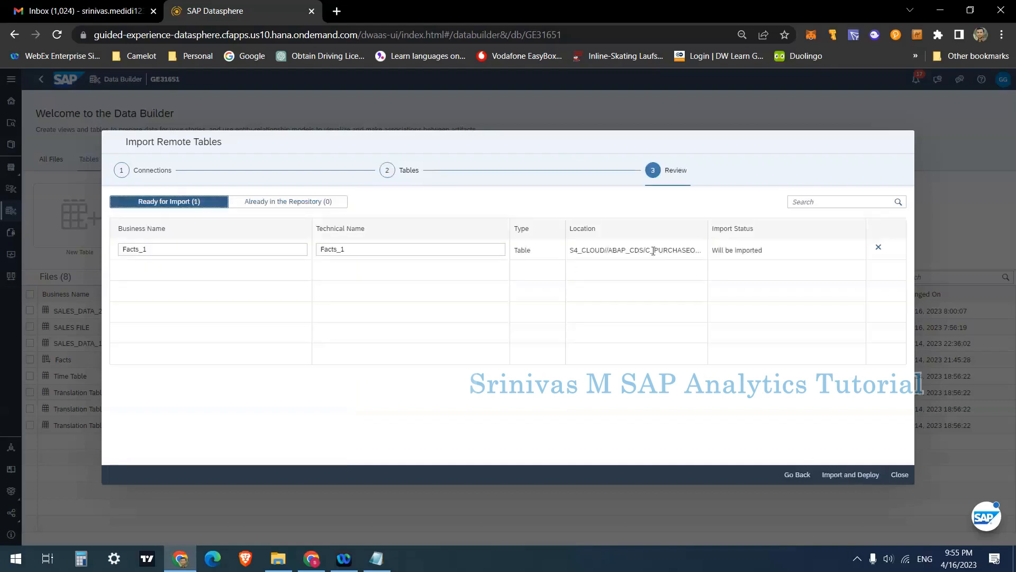
left_click_drag(651, 250, 695, 253)
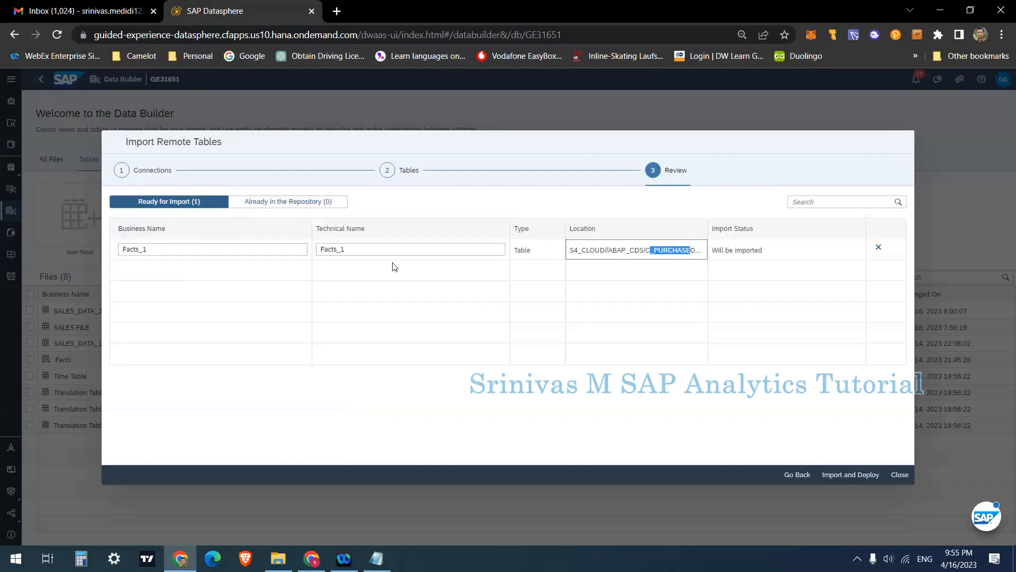
Step: Set the technical name of the table ready for import to RT_PURCHASEORDERDEX
left_click(350, 249)
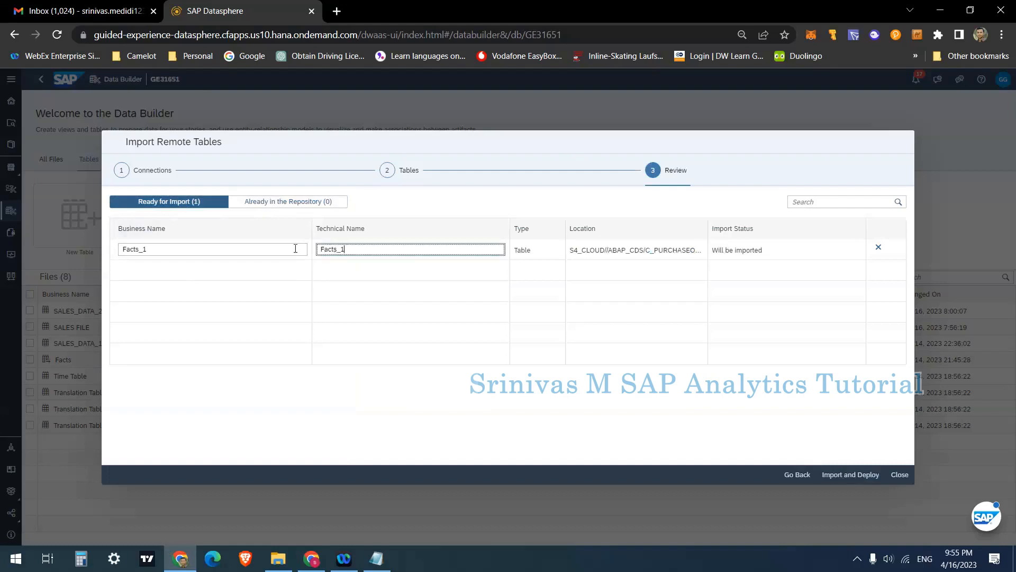
key("ctrl+a")
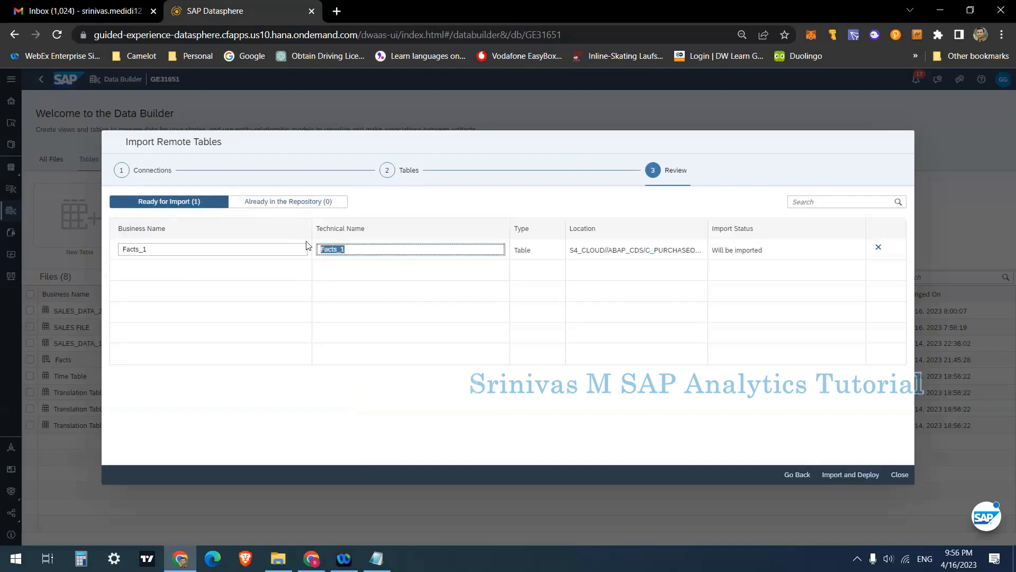
type("f")
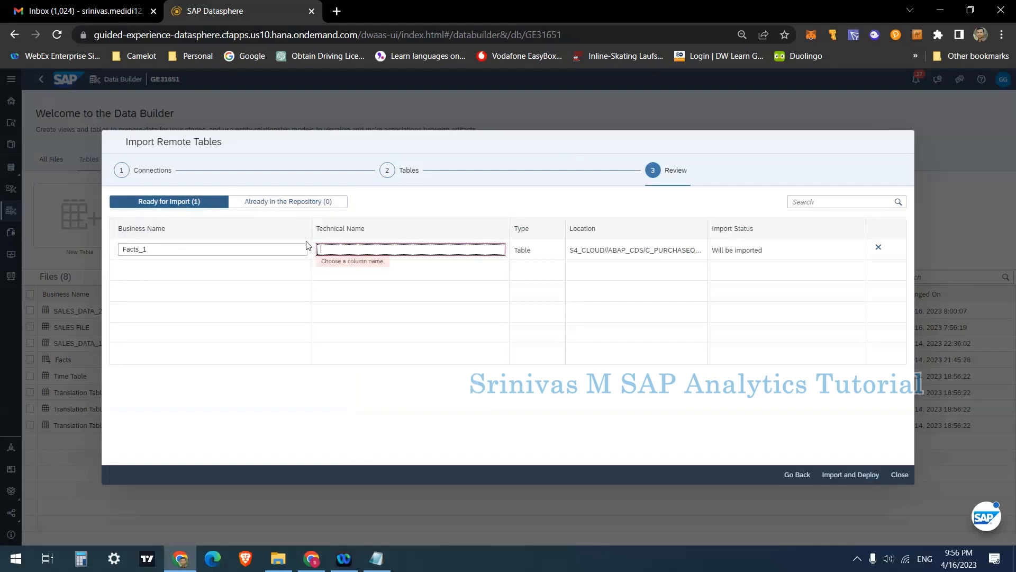
type("t")
key("BackSpace")
key("BackSpace")
type("RT_PURCHASEORDERDEX")
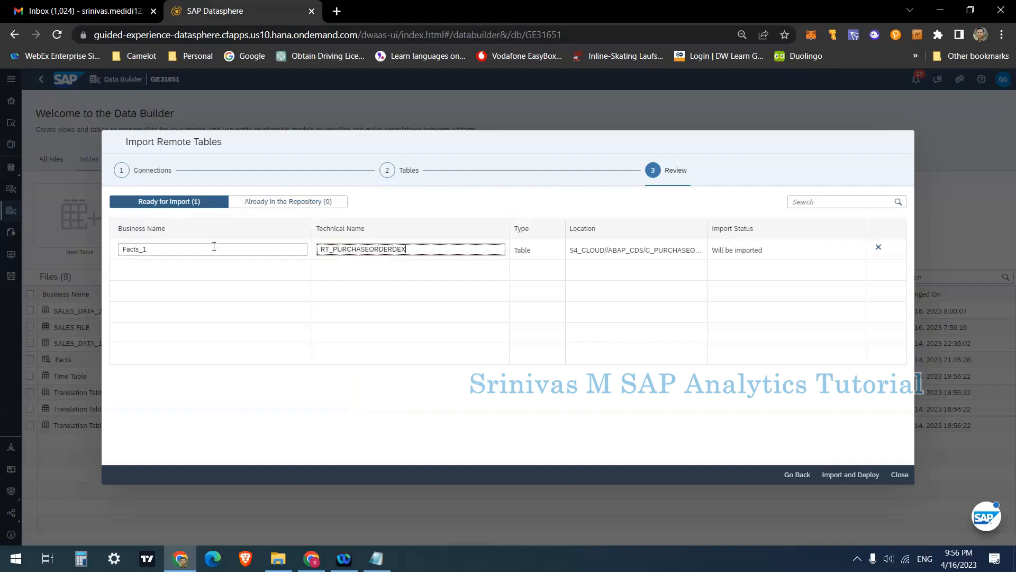
left_click(410, 250)
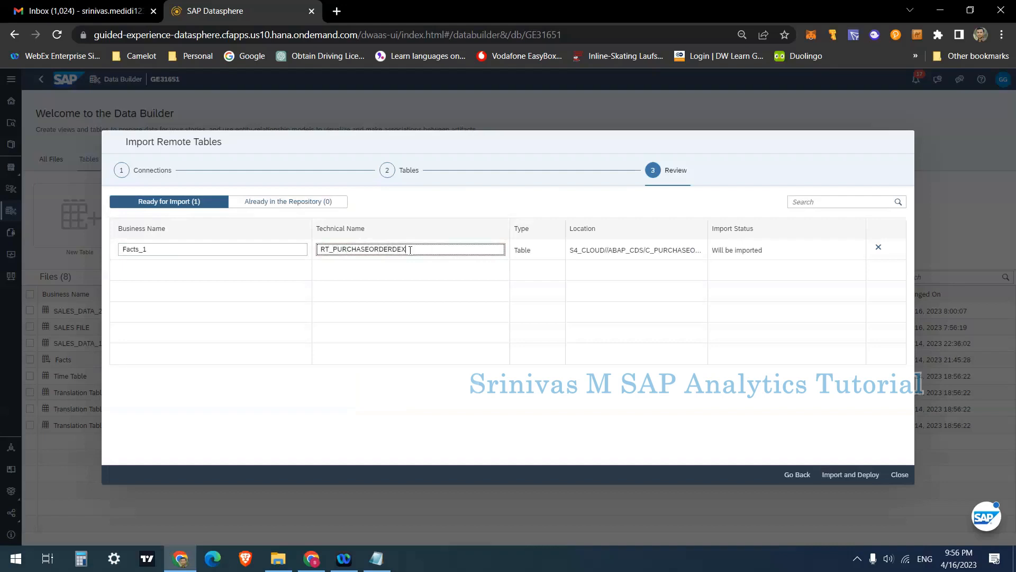
Step: Set the business name of the table ready for import to RT_PURCHASEORDERDEX, and import and deploy it
double_click(395, 249)
key("ctrl+c")
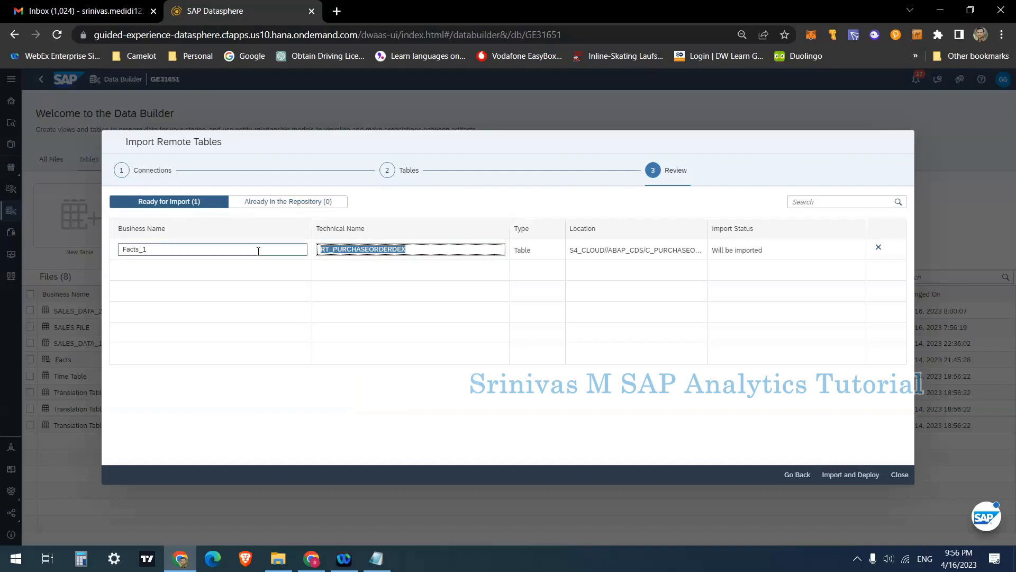
double_click(134, 249)
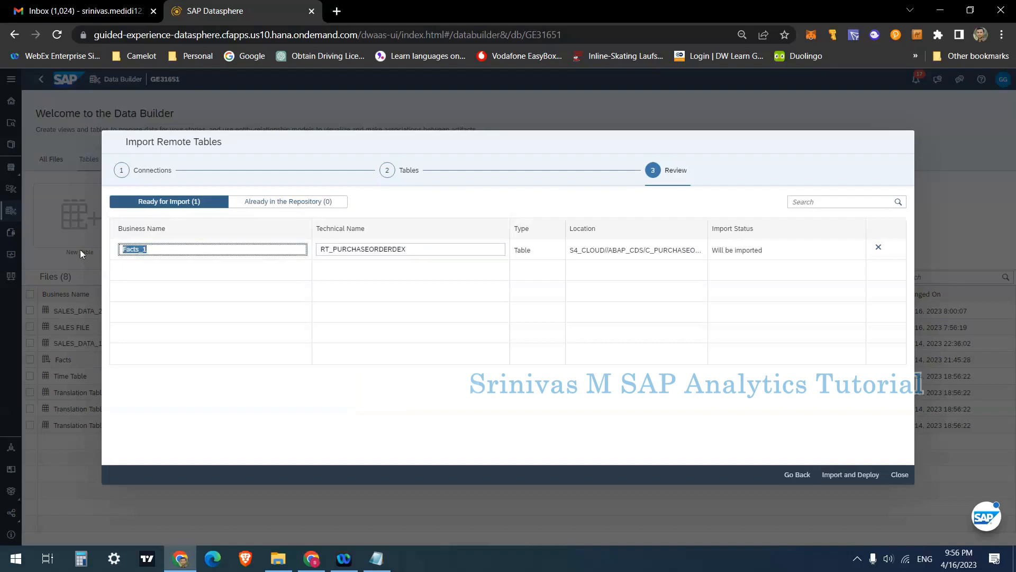
key("ctrl+v")
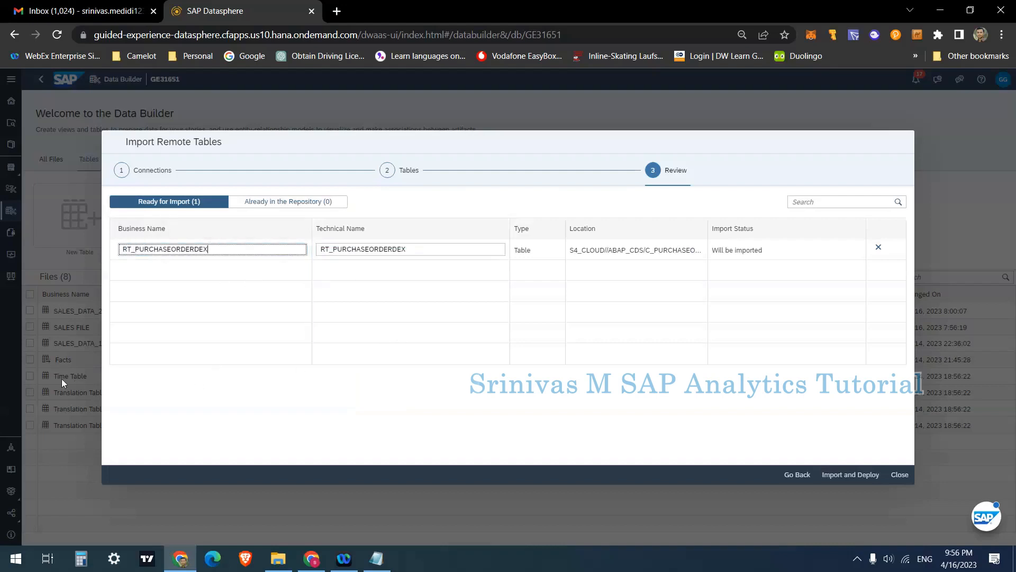
left_click(337, 247)
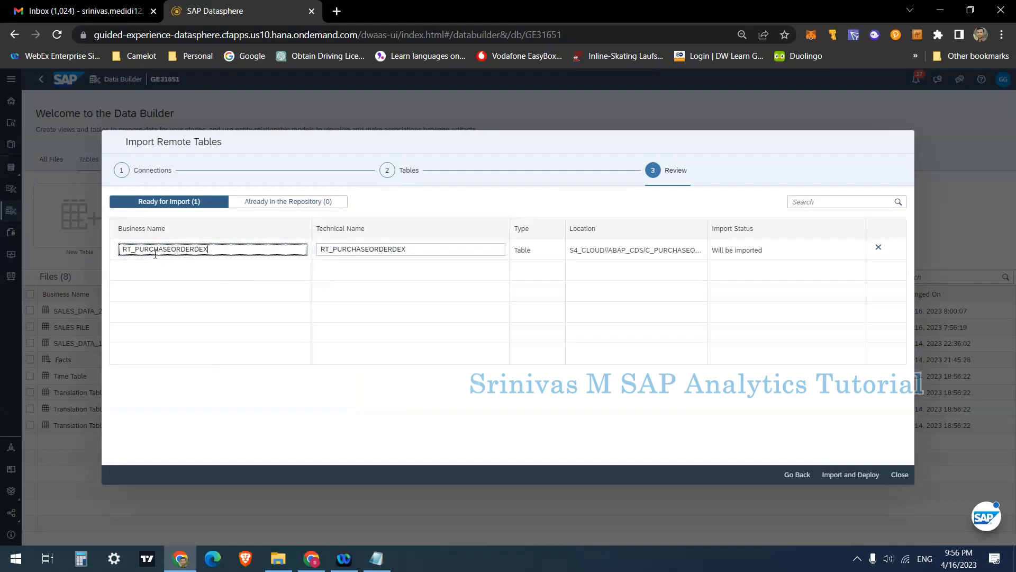
left_click(843, 475)
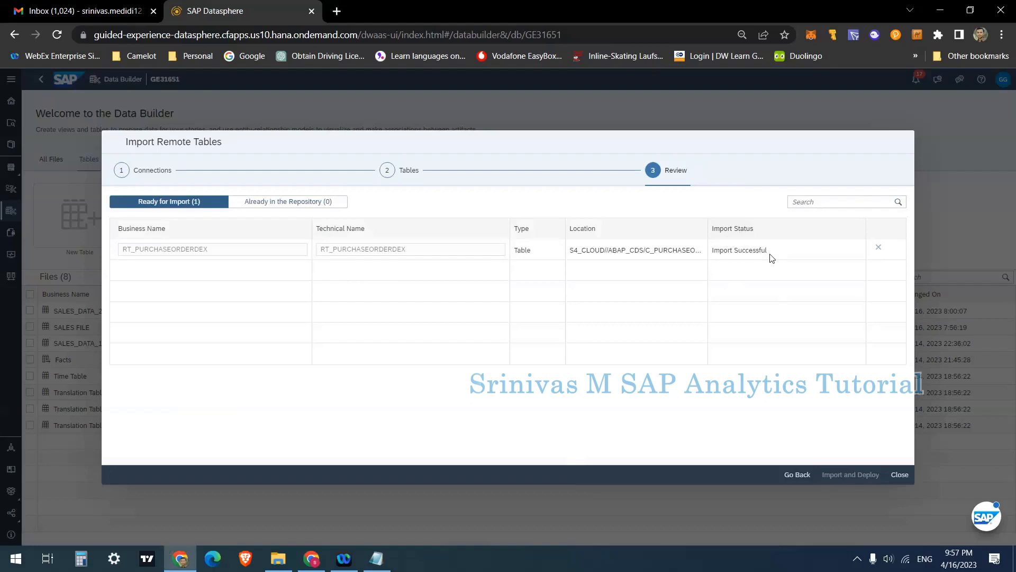
left_click(897, 476)
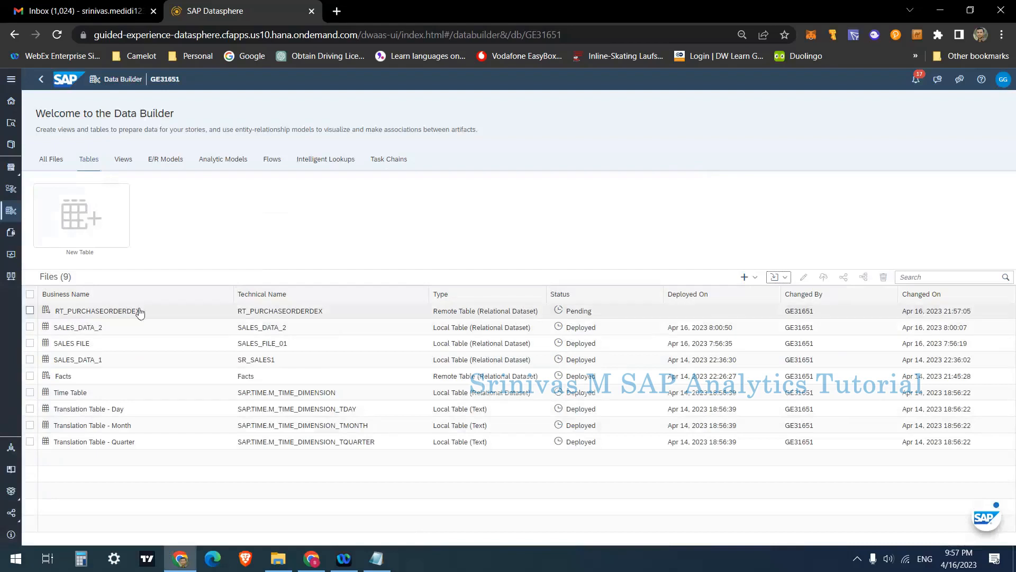
Step: Open the remote table RT_PURCHASEORDERDEX and examine its general properties, deployment status, remote source and column list
left_click(98, 315)
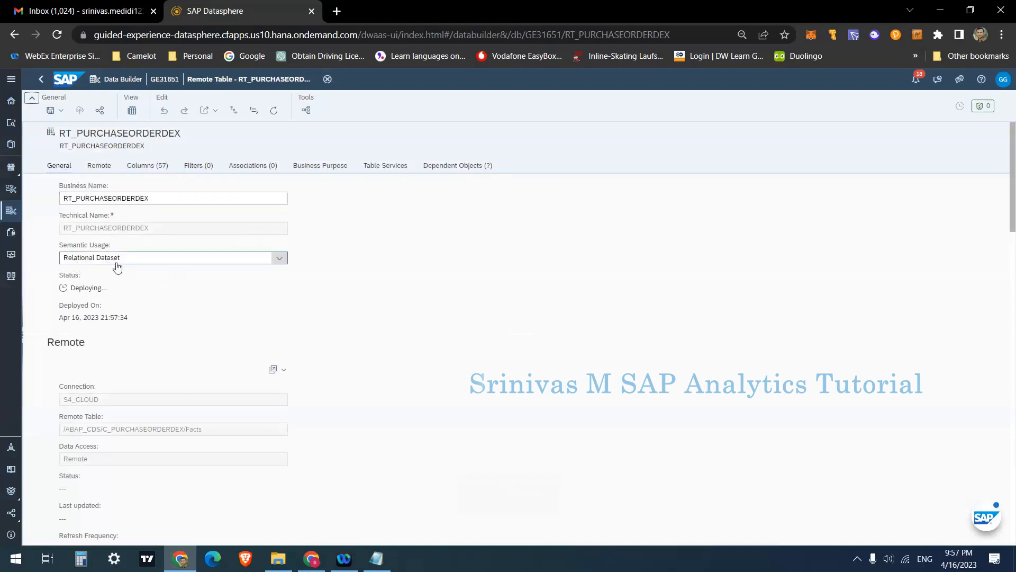
scroll(135, 289, "down", 3)
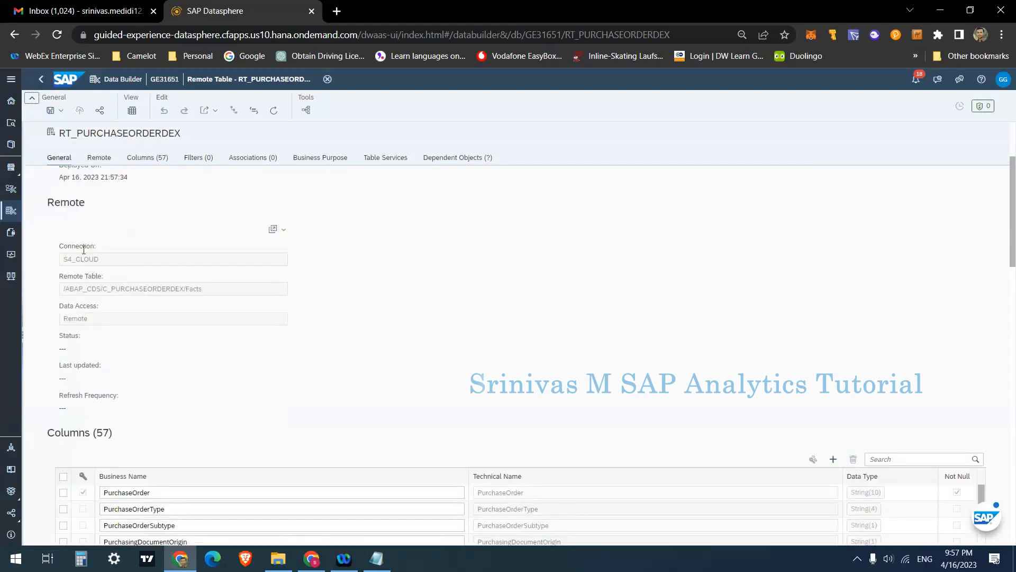
left_click_drag(62, 293, 214, 292)
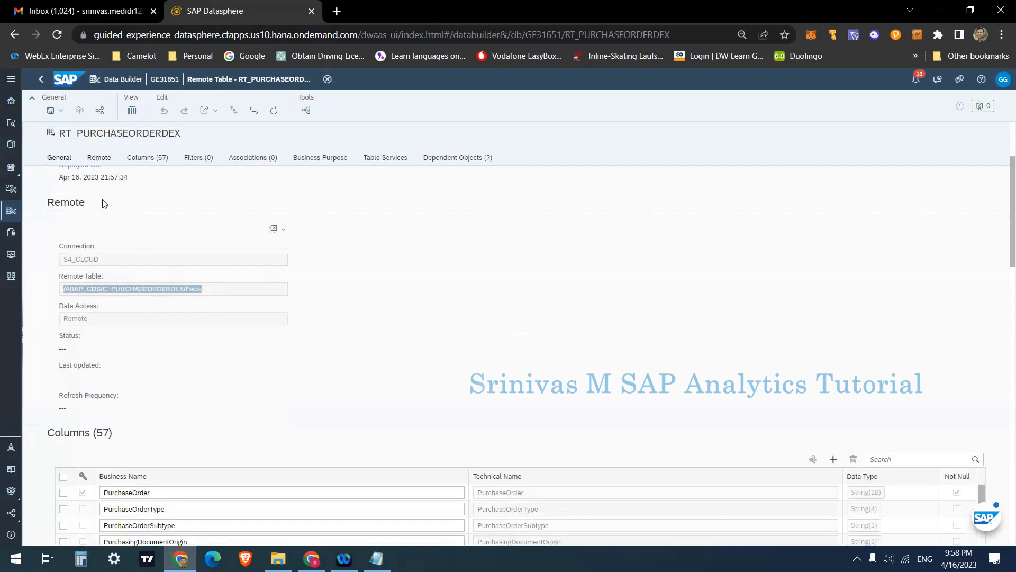
scroll(107, 314, "down", 4)
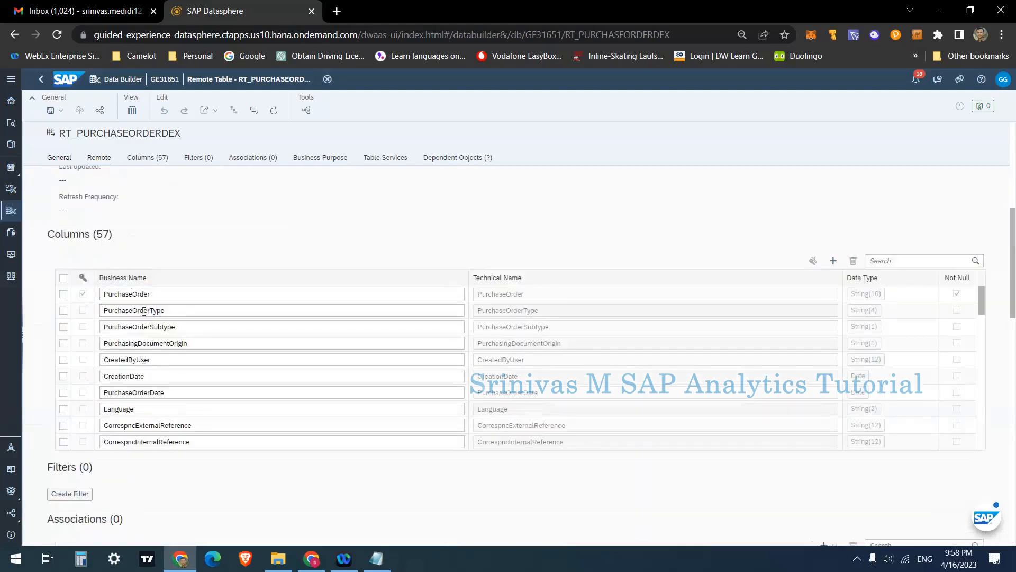
scroll(147, 424, "down", 3)
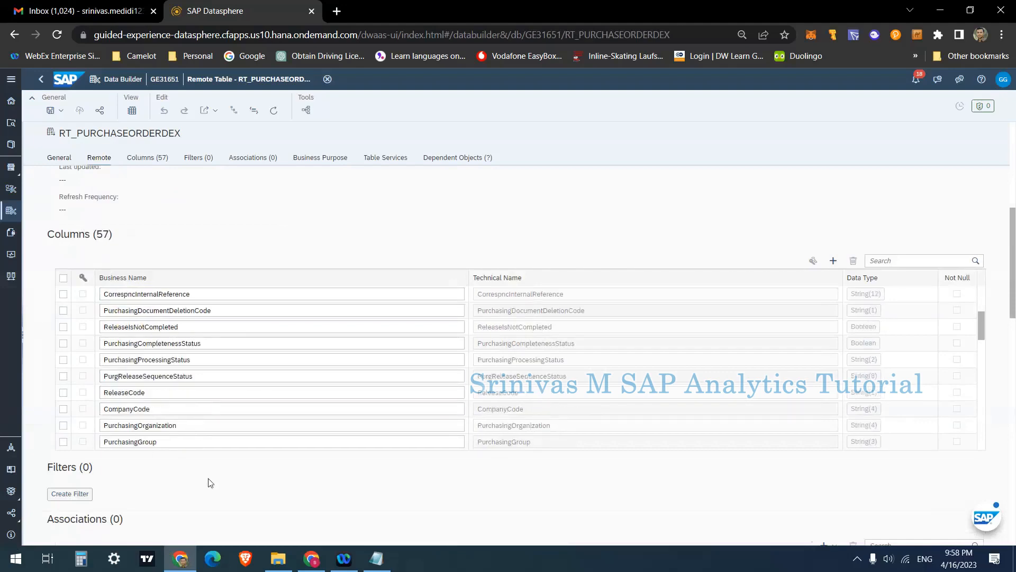
scroll(227, 476, "down", 4)
scroll(209, 430, "up", 10)
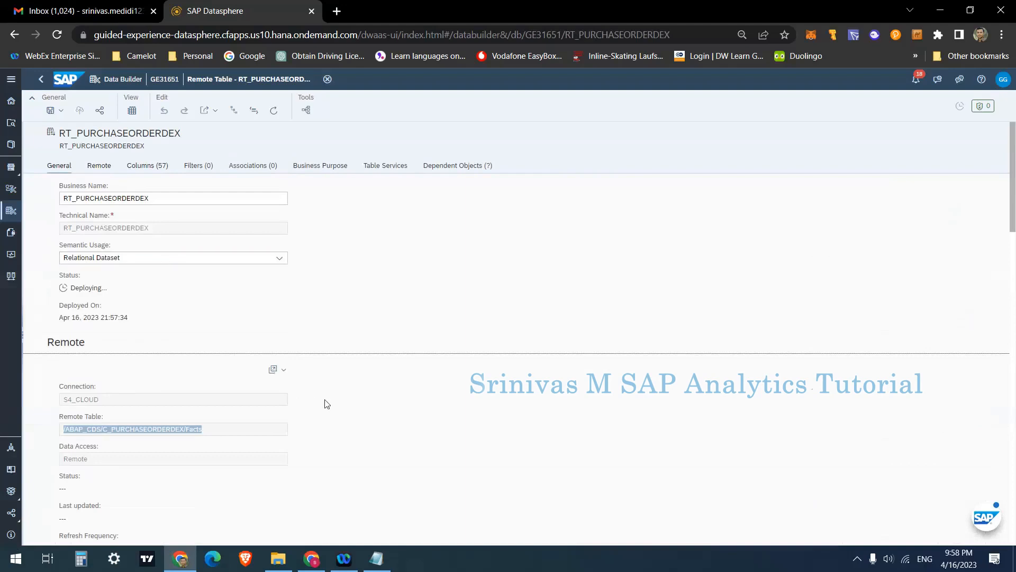
scroll(327, 403, "down", 8)
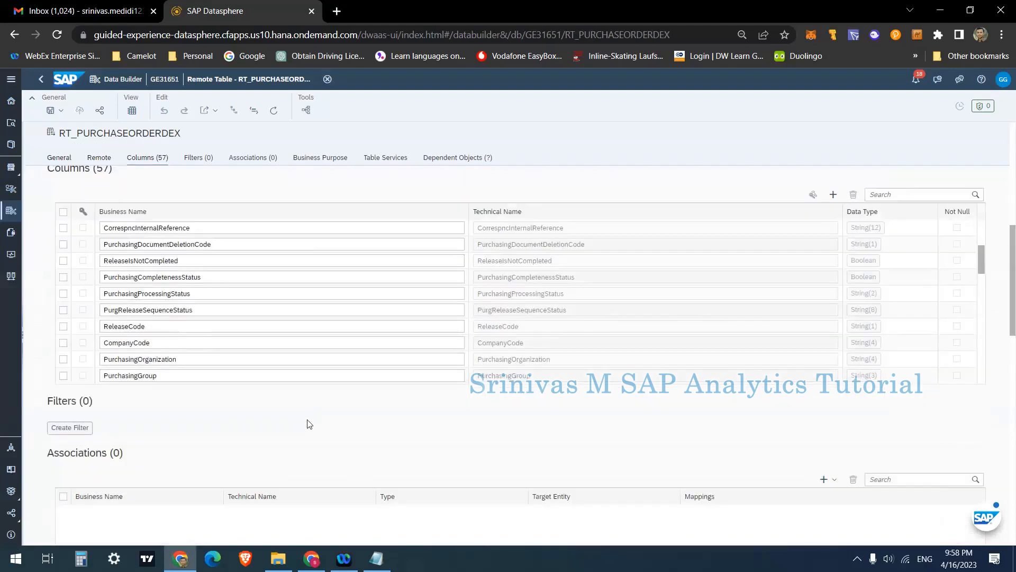
scroll(268, 270, "up", 8)
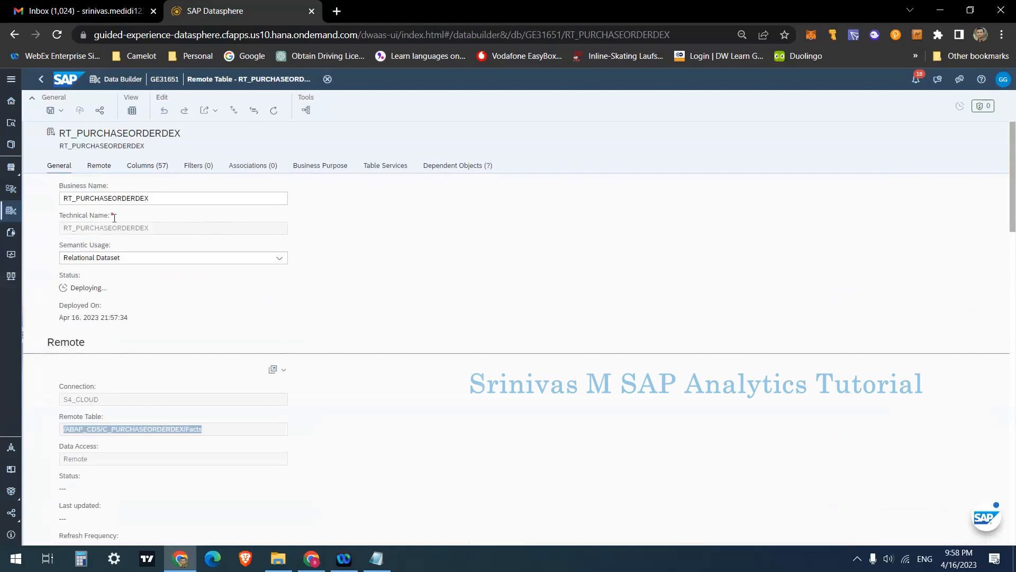
scroll(329, 374, "down", 10)
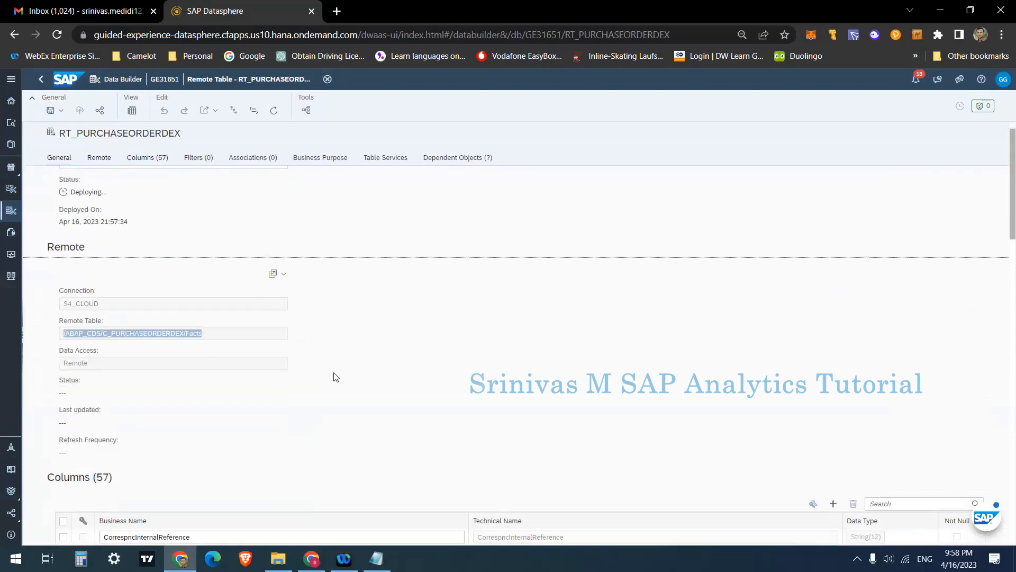
scroll(266, 367, "up", 5)
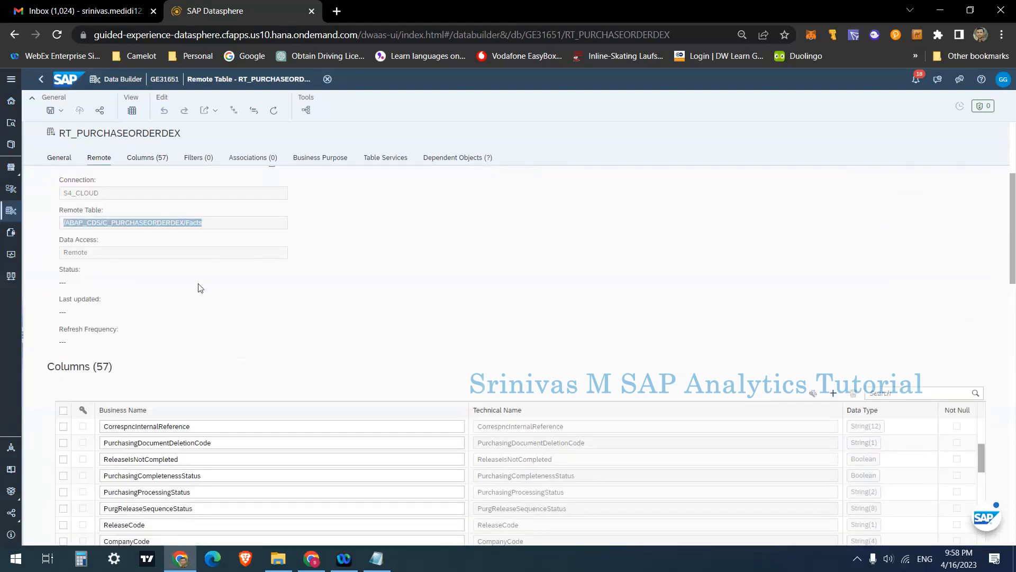
scroll(196, 288, "up", 4)
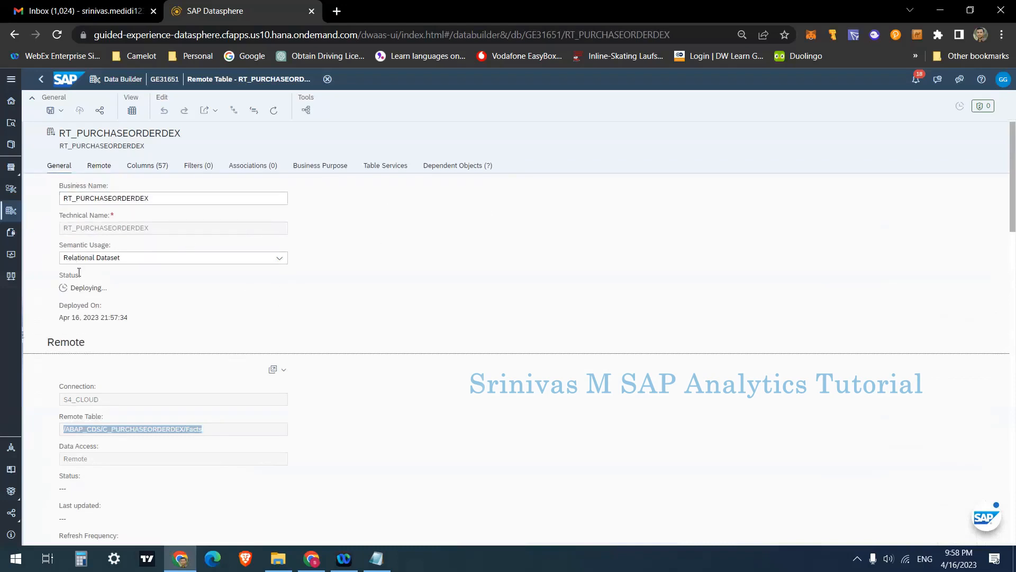
scroll(84, 307, "down", 4)
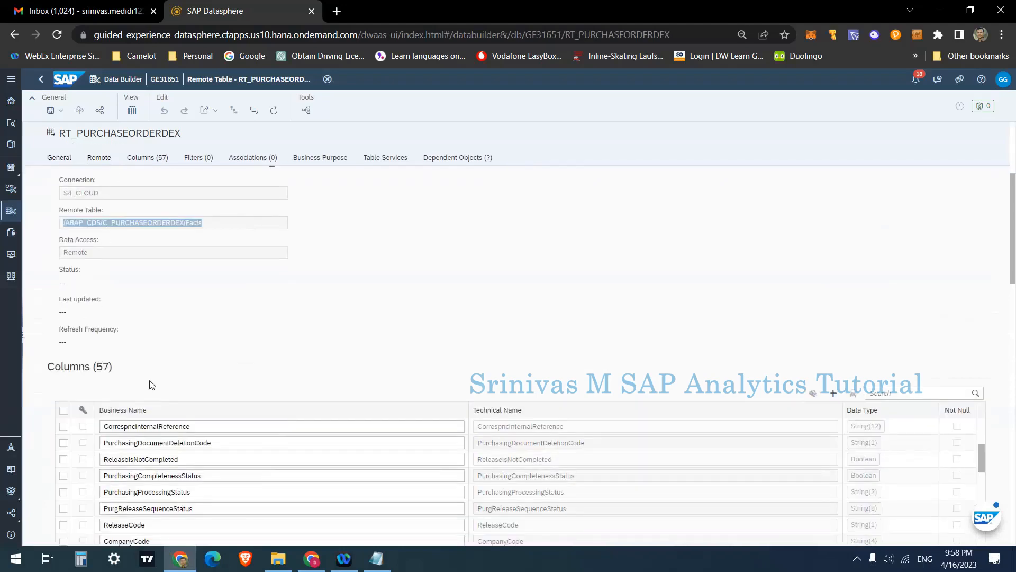
Step: Review the remaining columns, filters, associations, business purpose and dependent objects of the remote table
scroll(152, 385, "down", 6)
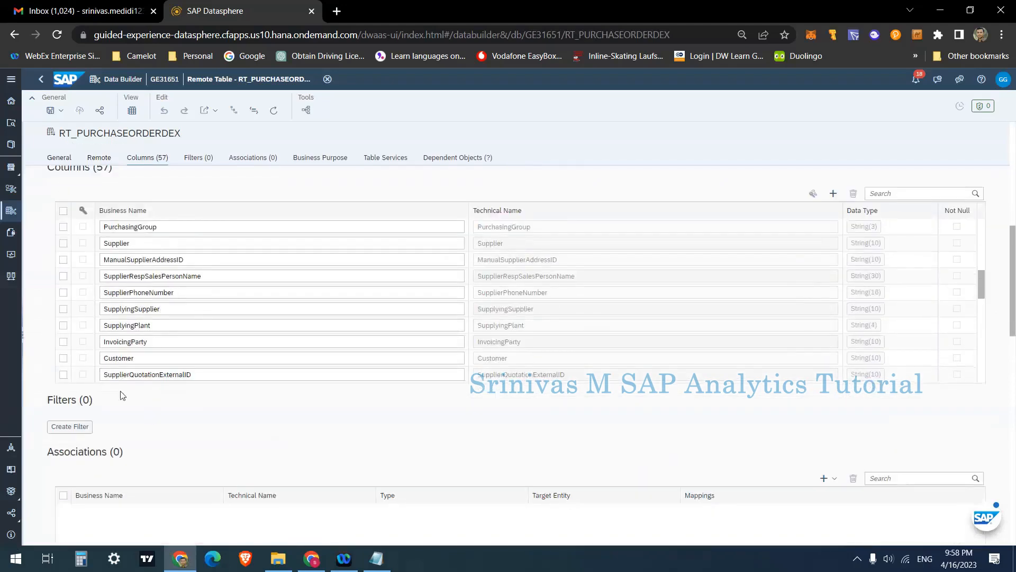
scroll(123, 395, "down", 3)
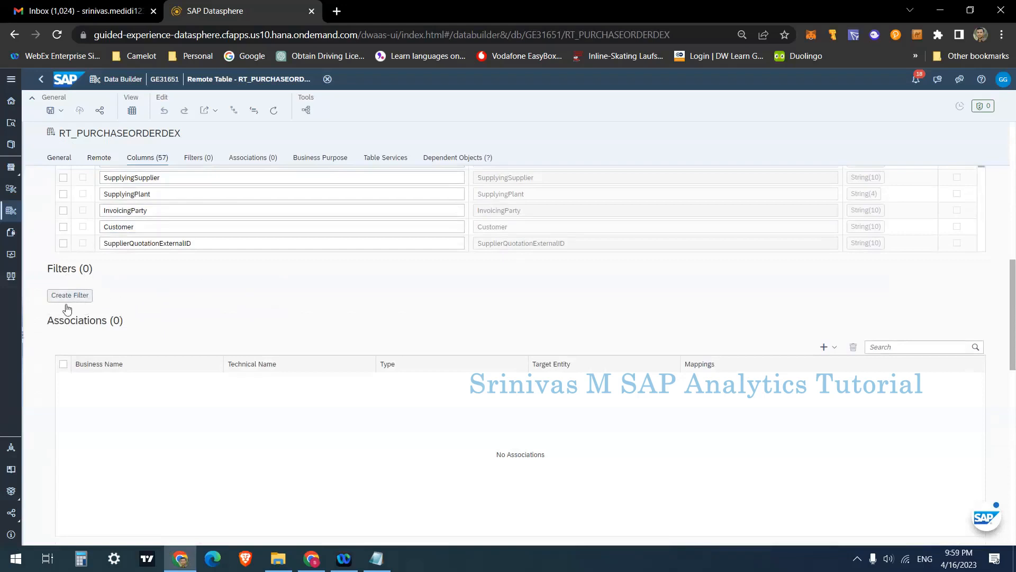
scroll(113, 358, "down", 6)
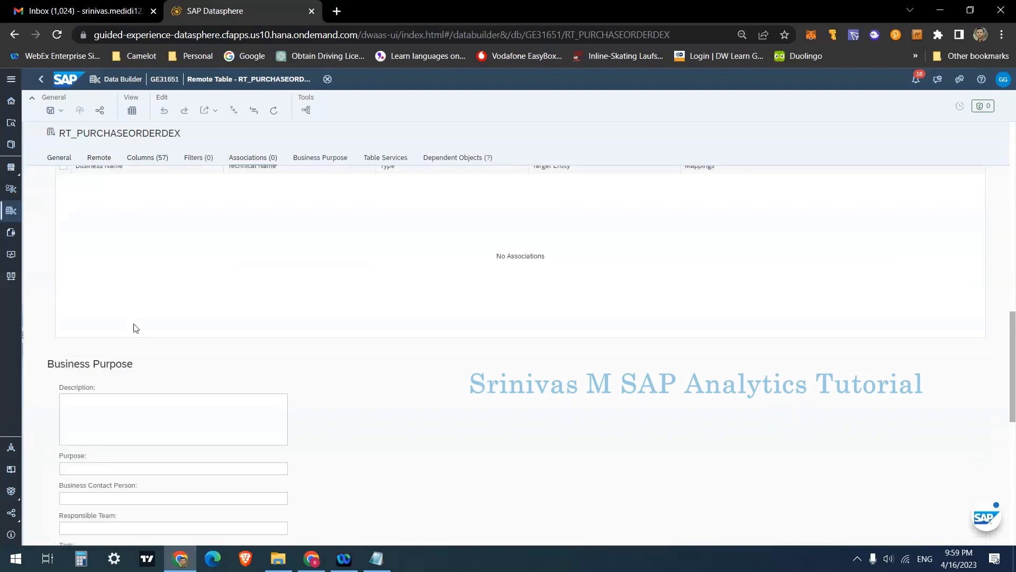
scroll(141, 432, "down", 6)
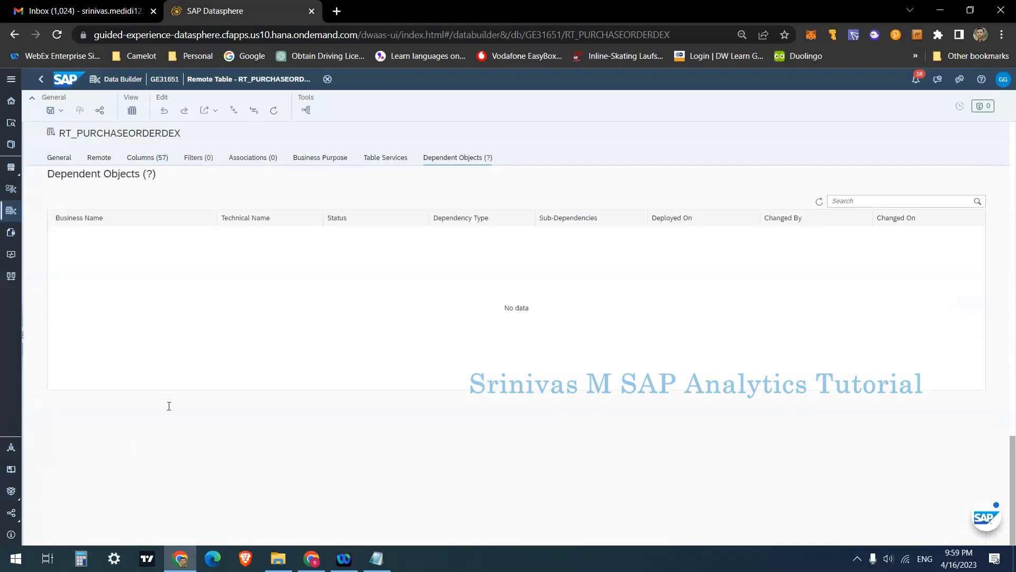
scroll(169, 406, "up", 15)
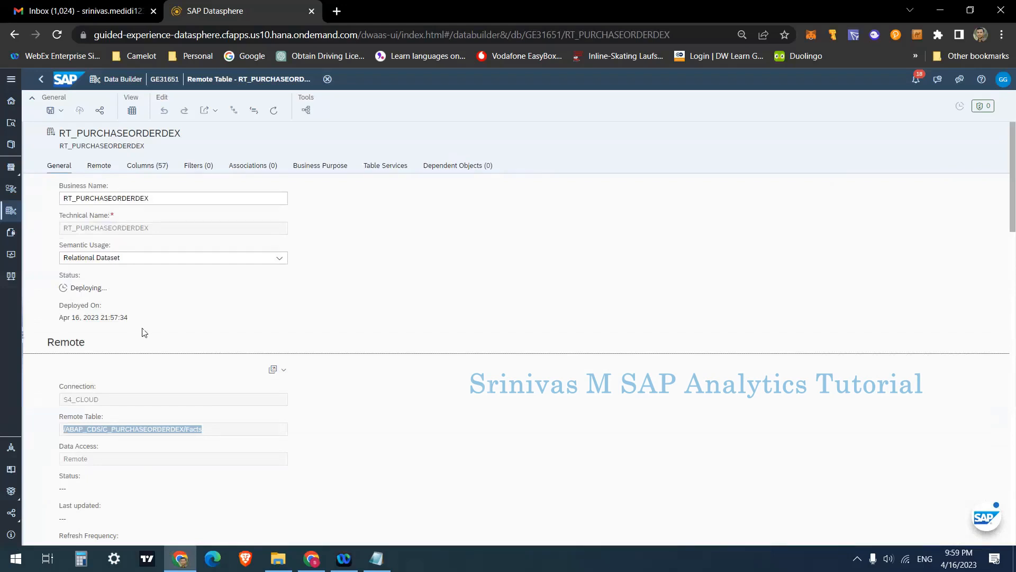
scroll(142, 332, "down", 4)
scroll(142, 330, "down", 1)
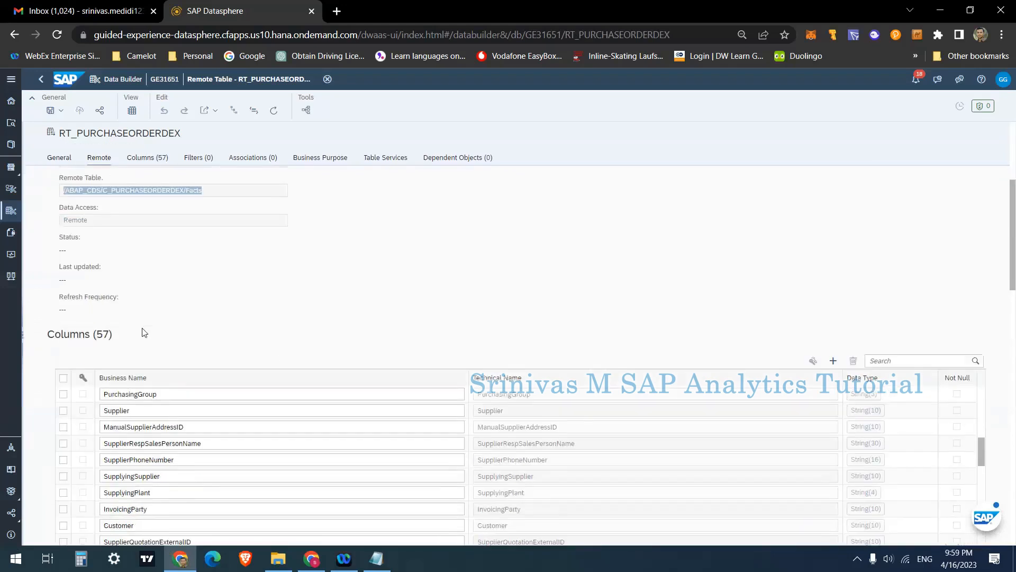
scroll(140, 332, "up", 4)
scroll(175, 228, "up", 2)
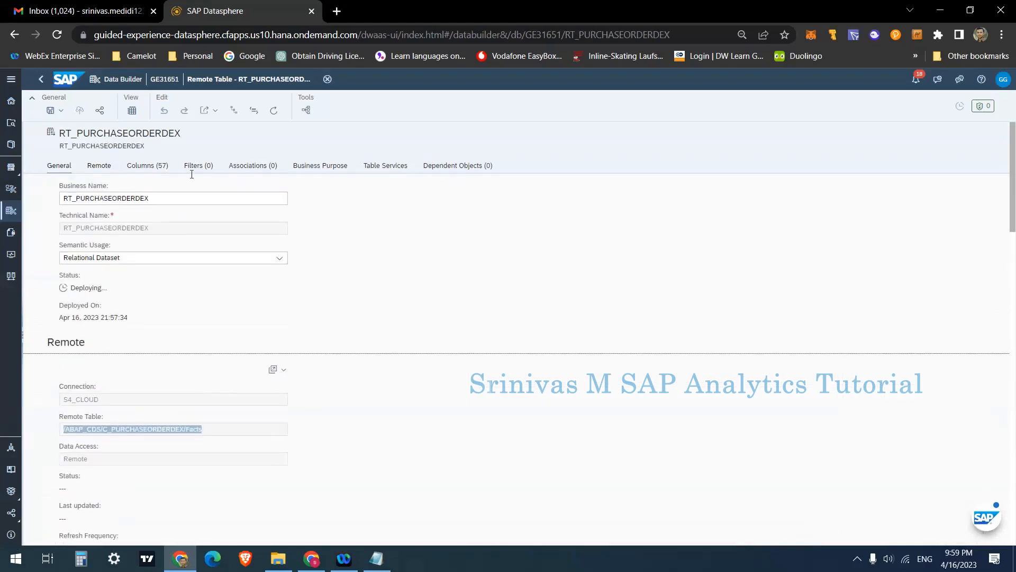
Step: Return to the tables overview to check the deployment status, and reopen RT_PURCHASEORDERDEX to view its remote details
left_click(41, 80)
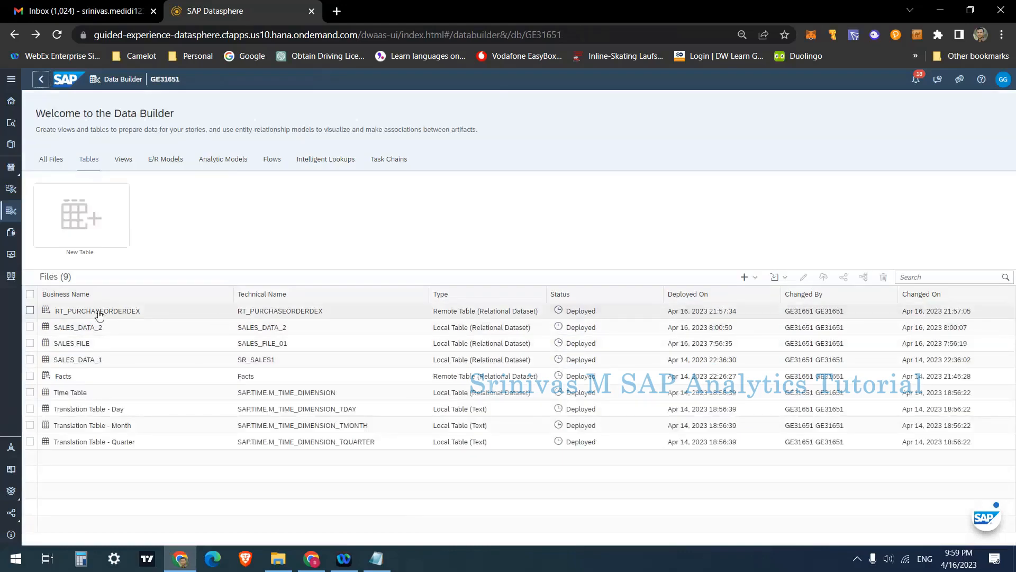
left_click(100, 313)
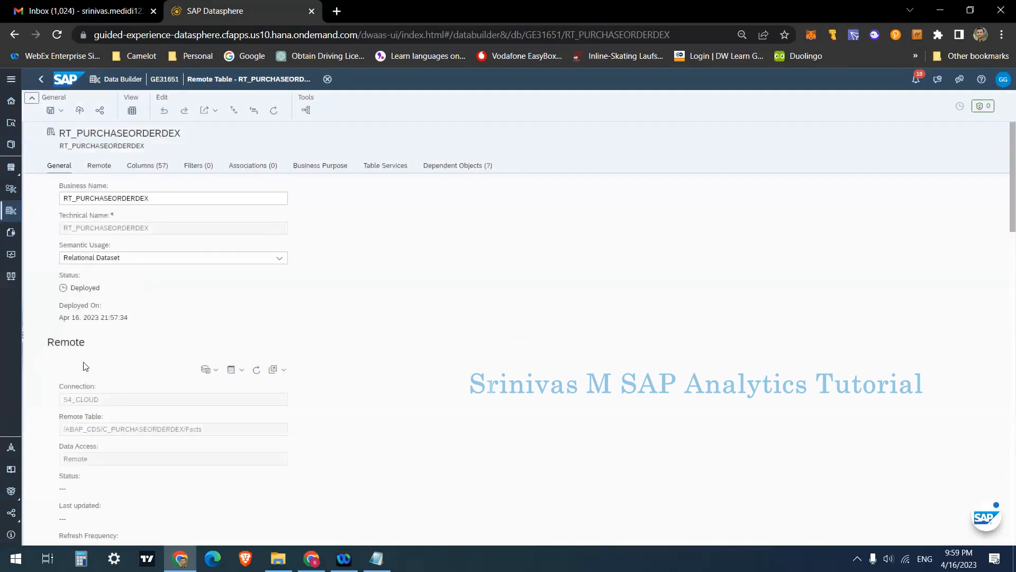
scroll(115, 382, "down", 3)
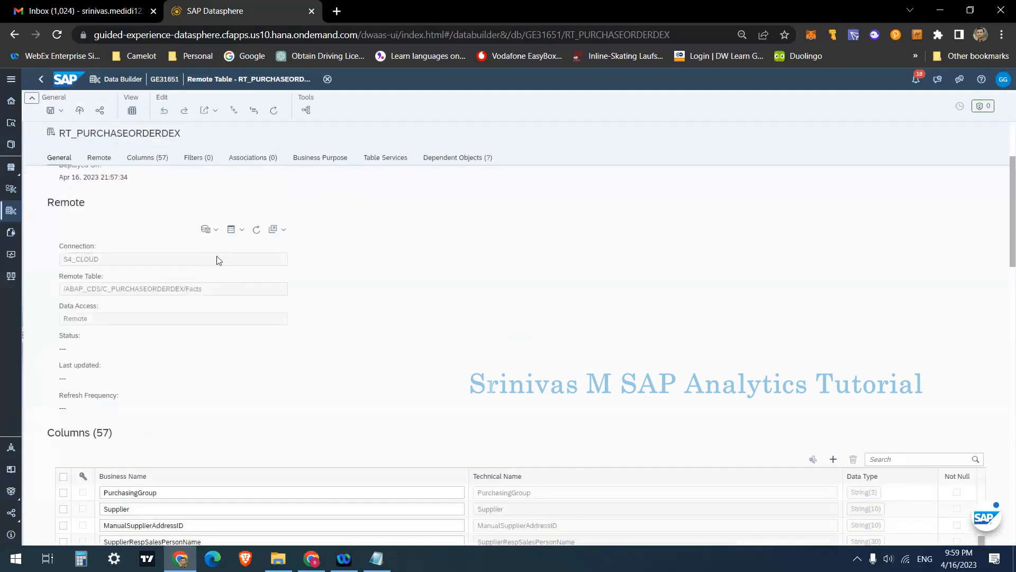
scroll(219, 259, "up", 3)
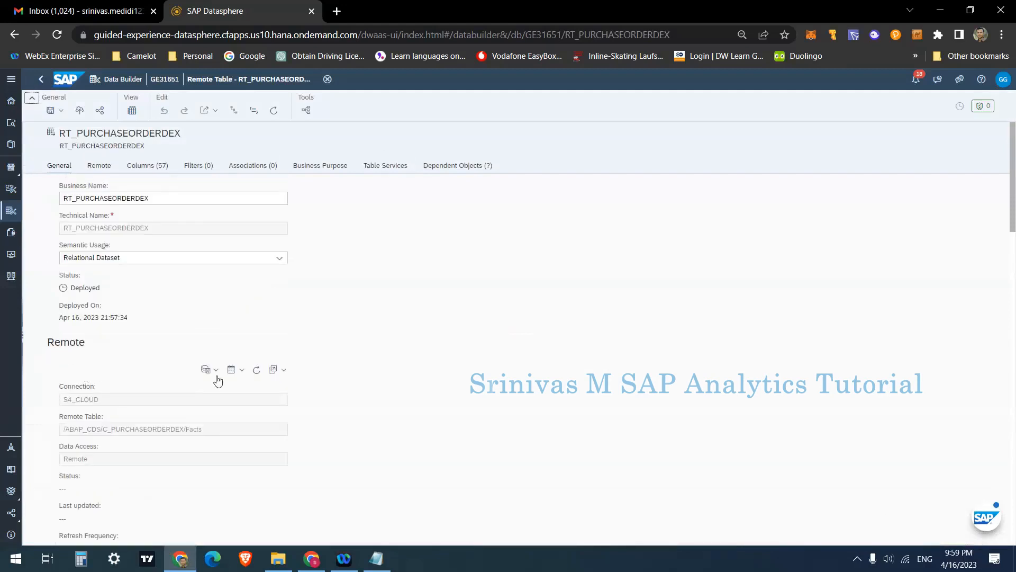
Step: Examine the data replication options available for the remote table, and dismiss them without choosing any
scroll(254, 382, "down", 2)
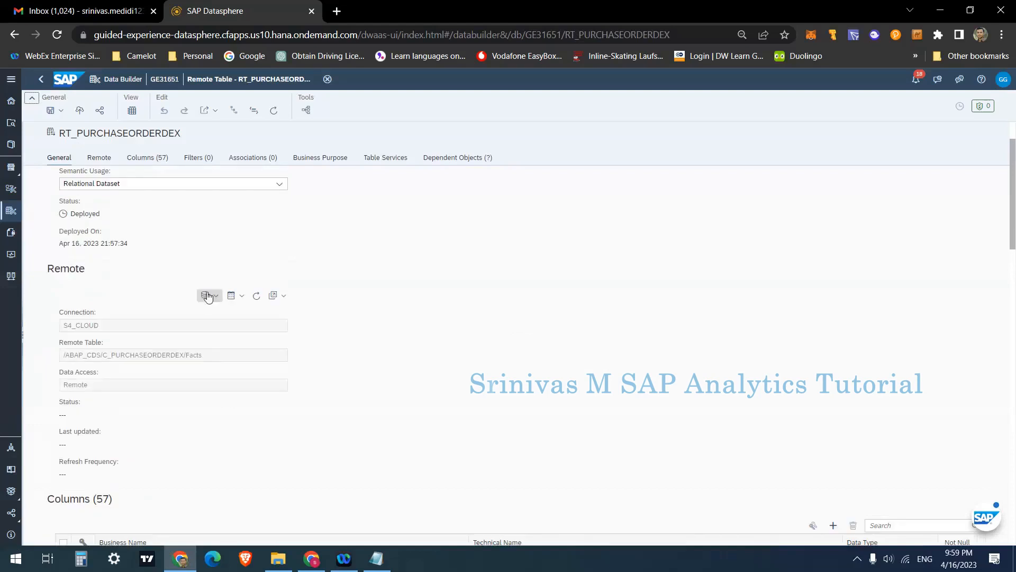
left_click(216, 297)
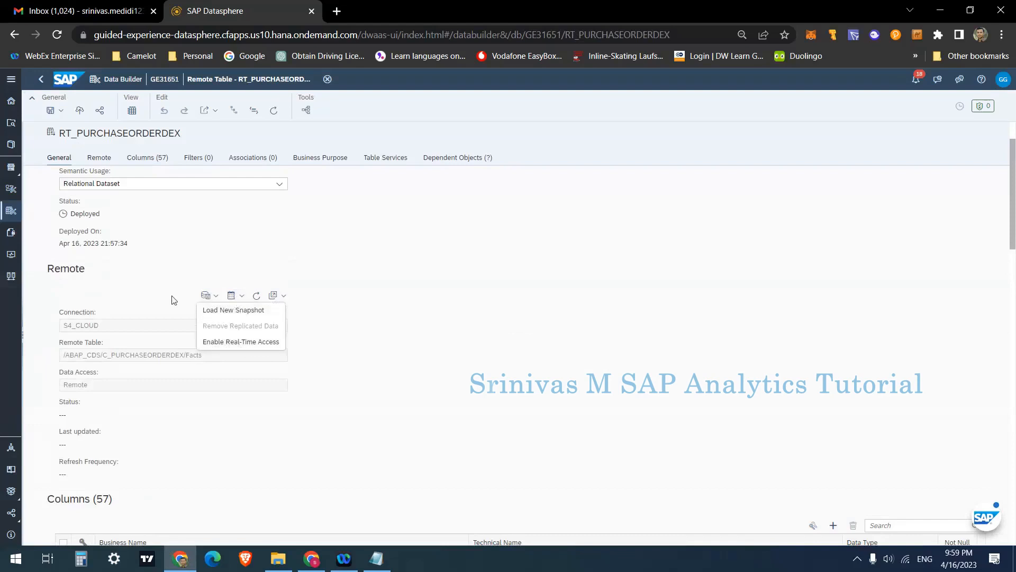
left_click(158, 292)
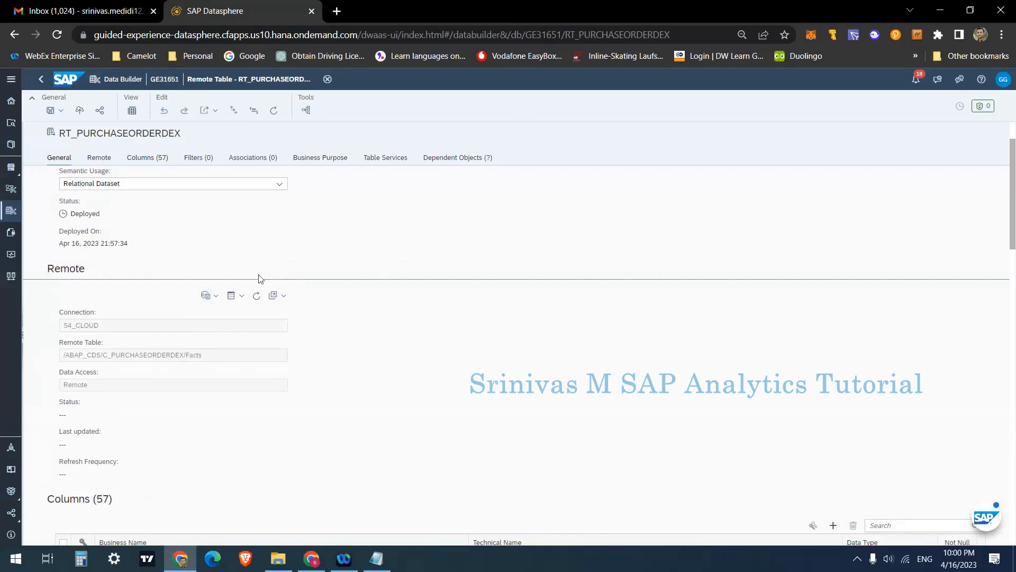
left_click(211, 297)
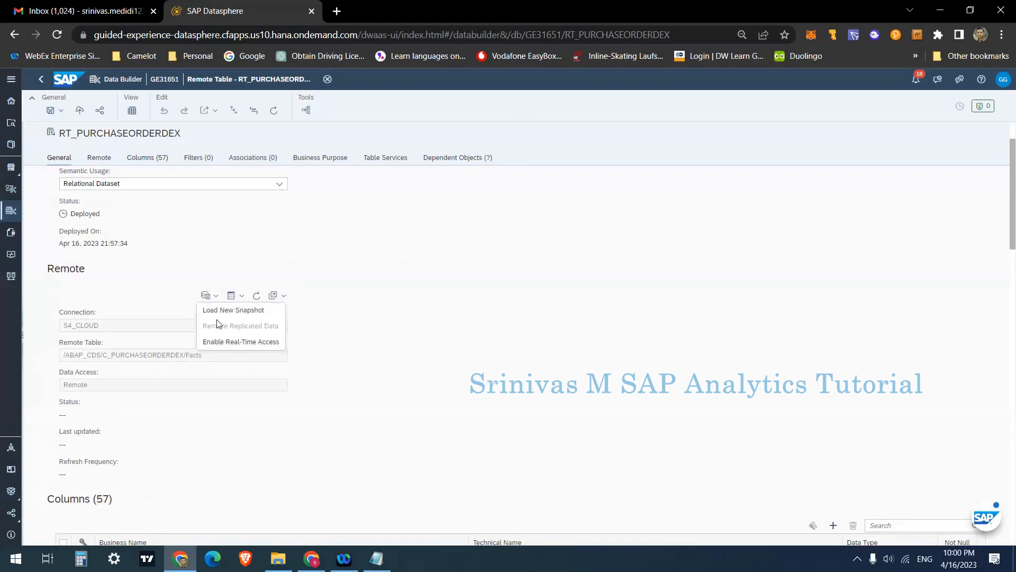
left_click(136, 423)
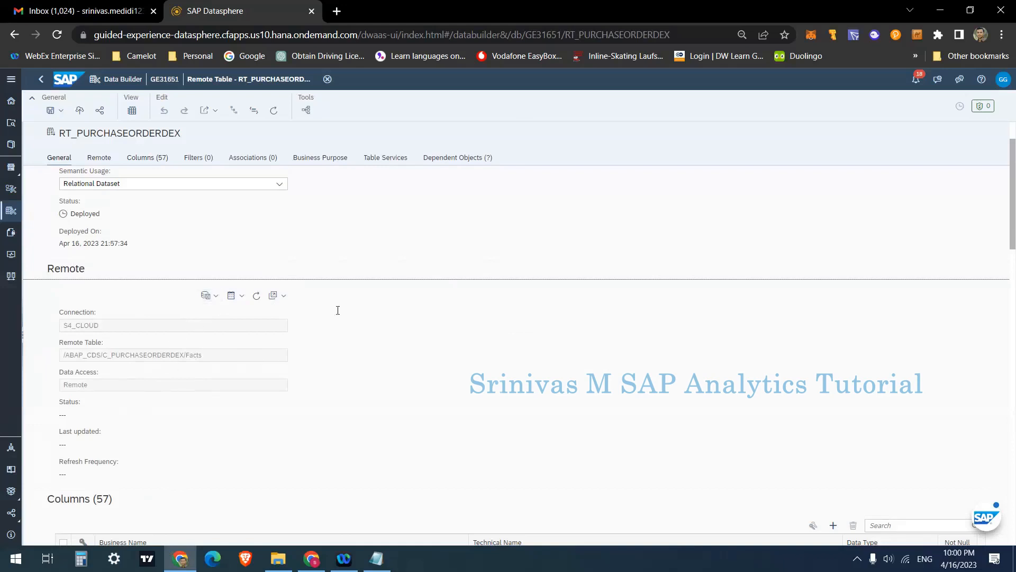
scroll(435, 338, "up", 2)
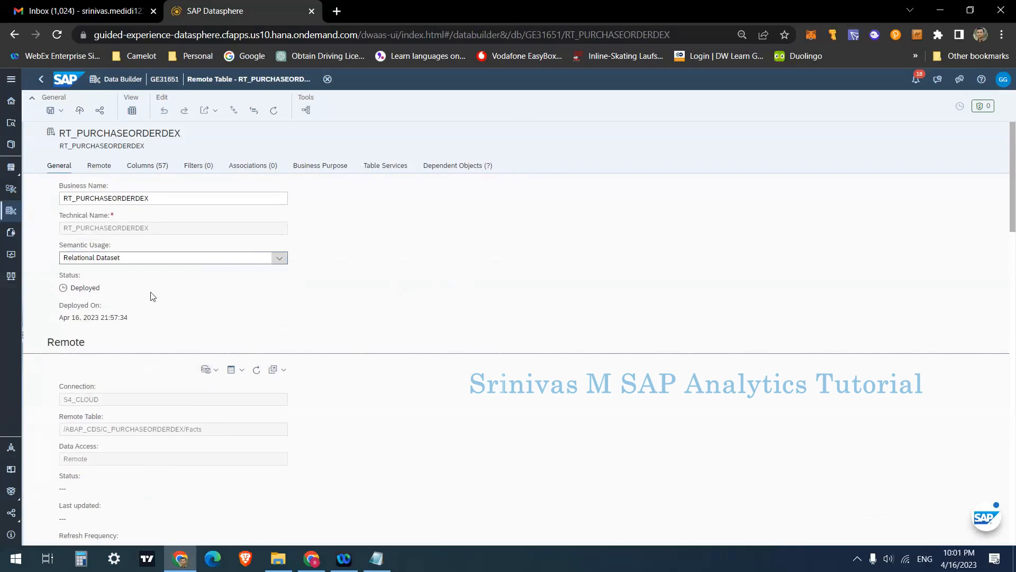
Step: Examine the remote table's data replication and scheduling options, and dismiss them without choosing any
left_click(212, 369)
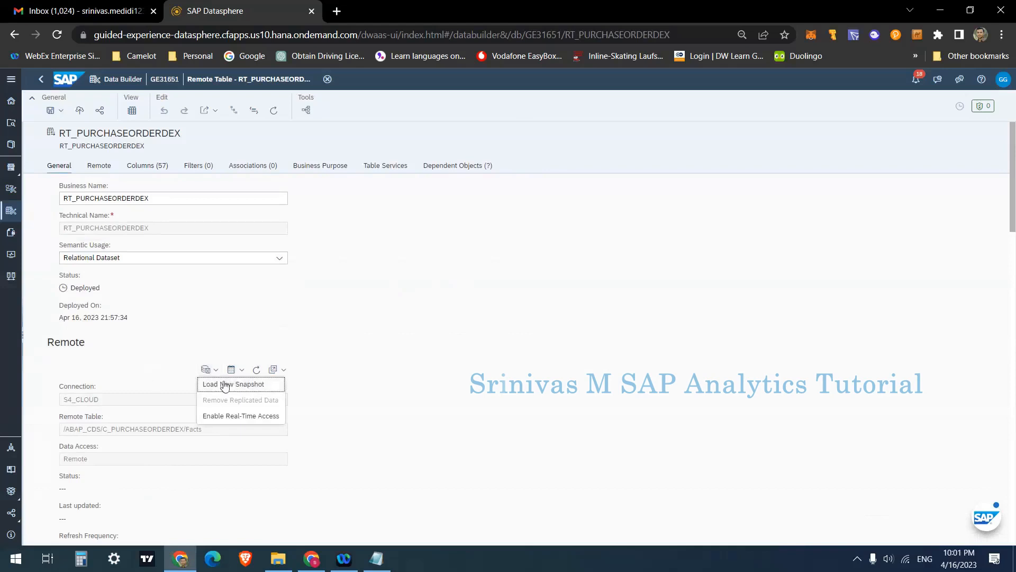
left_click(168, 347)
scroll(158, 350, "down", 2)
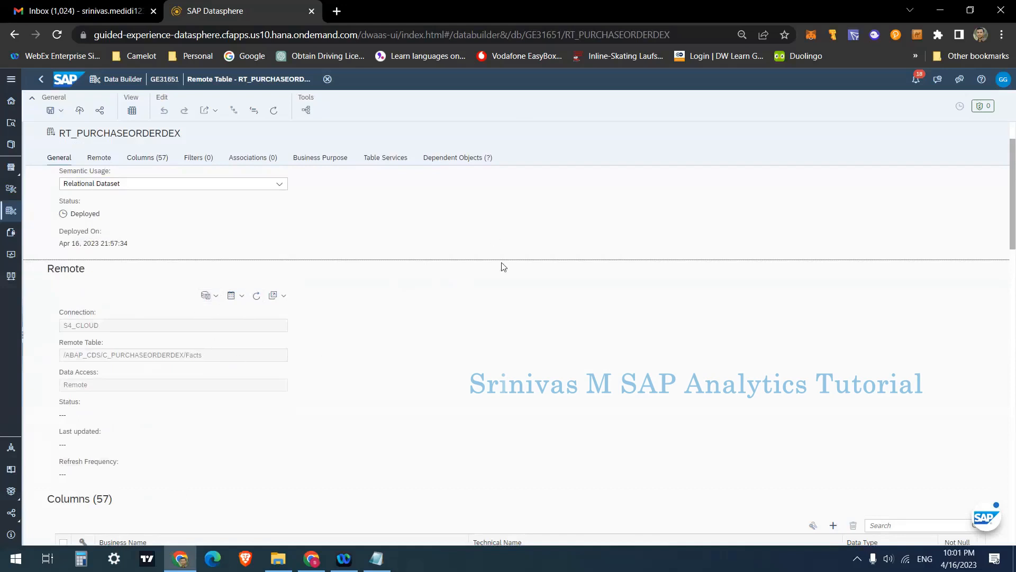
left_click(237, 296)
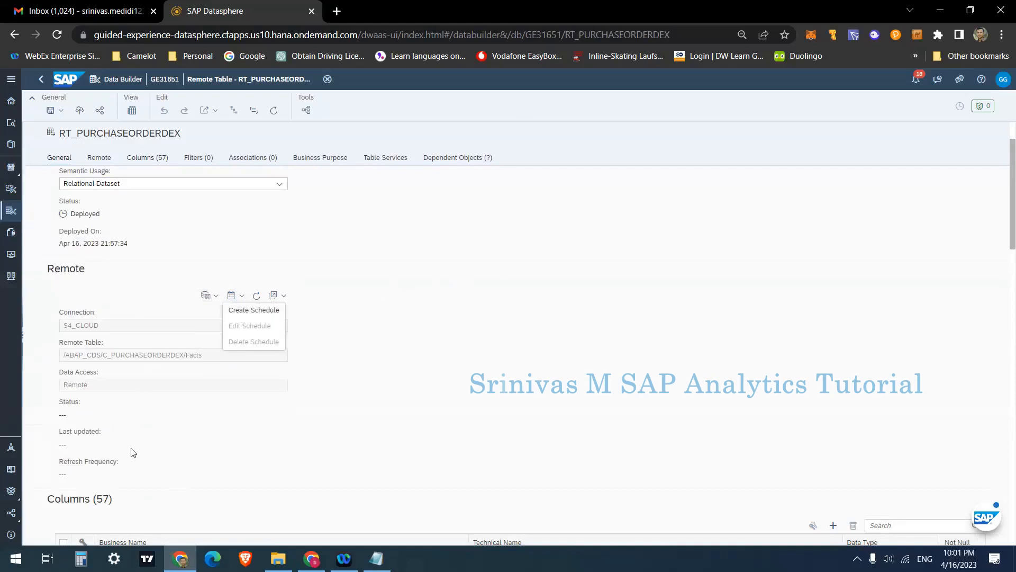
left_click(214, 447)
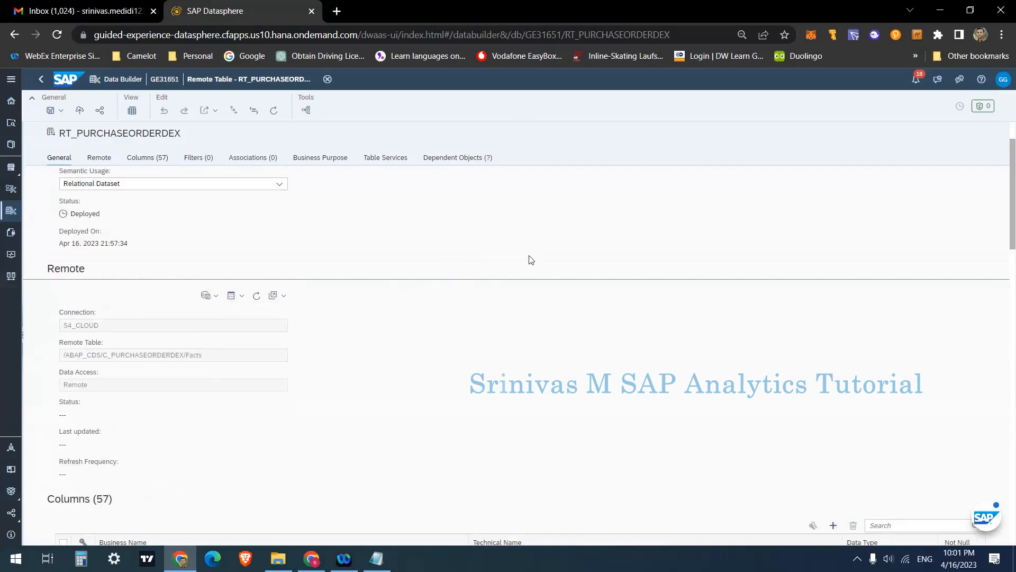
left_click(241, 299)
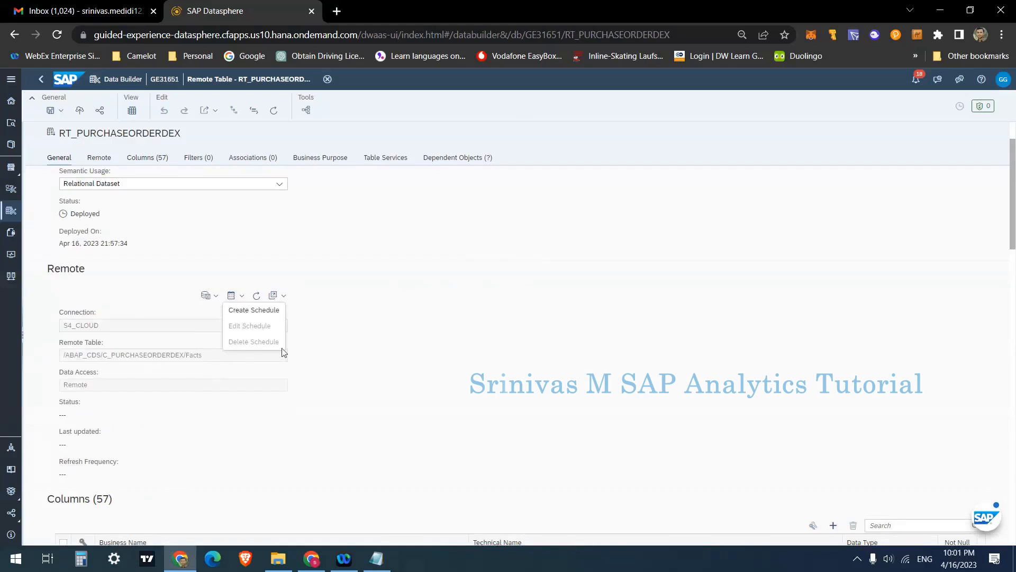
left_click(372, 238)
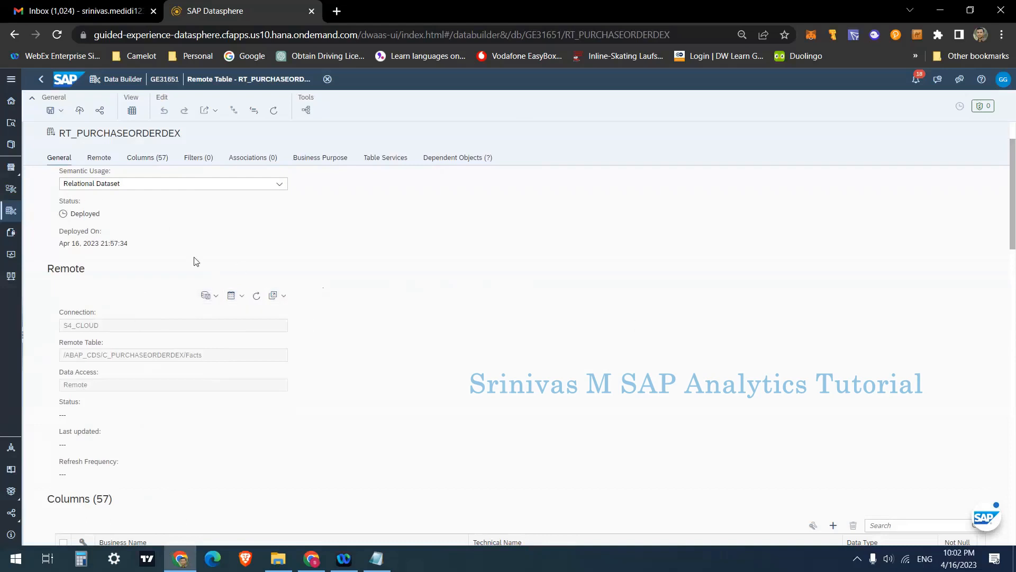
Step: Review the general, remote and column details of RT_PURCHASEORDERDEX once more
scroll(194, 260, "up", 3)
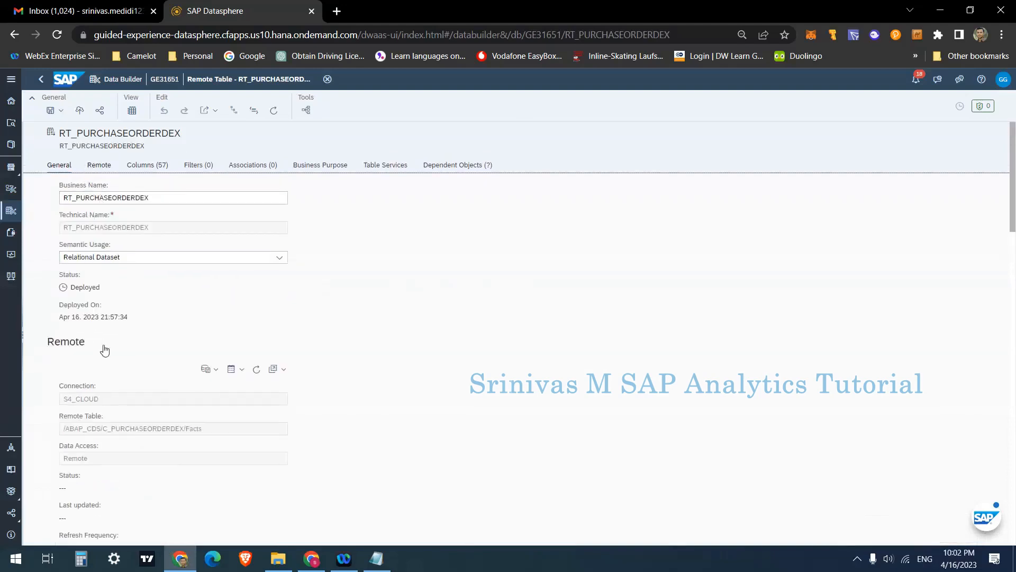
scroll(102, 351, "down", 7)
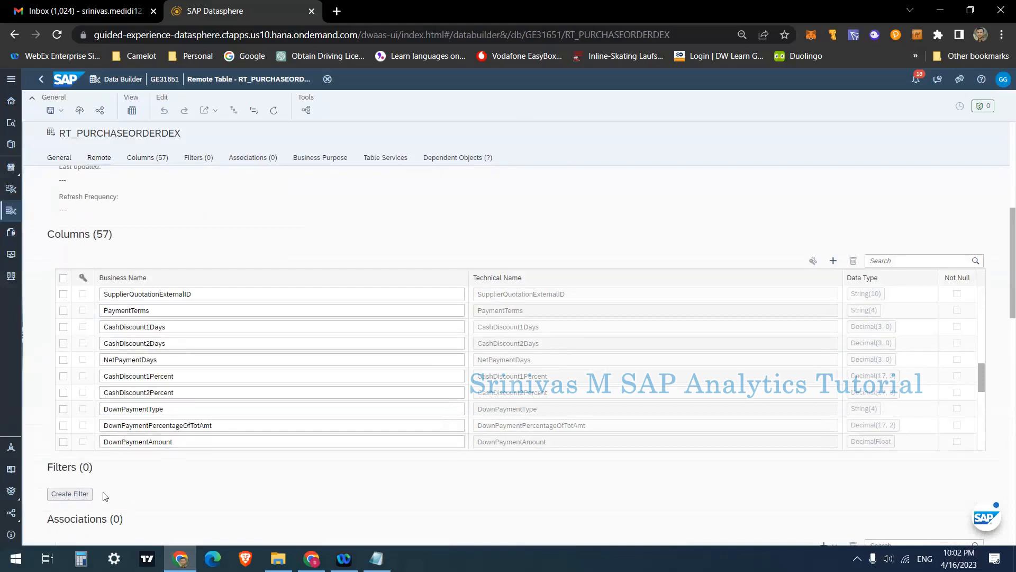
scroll(199, 340, "up", 3)
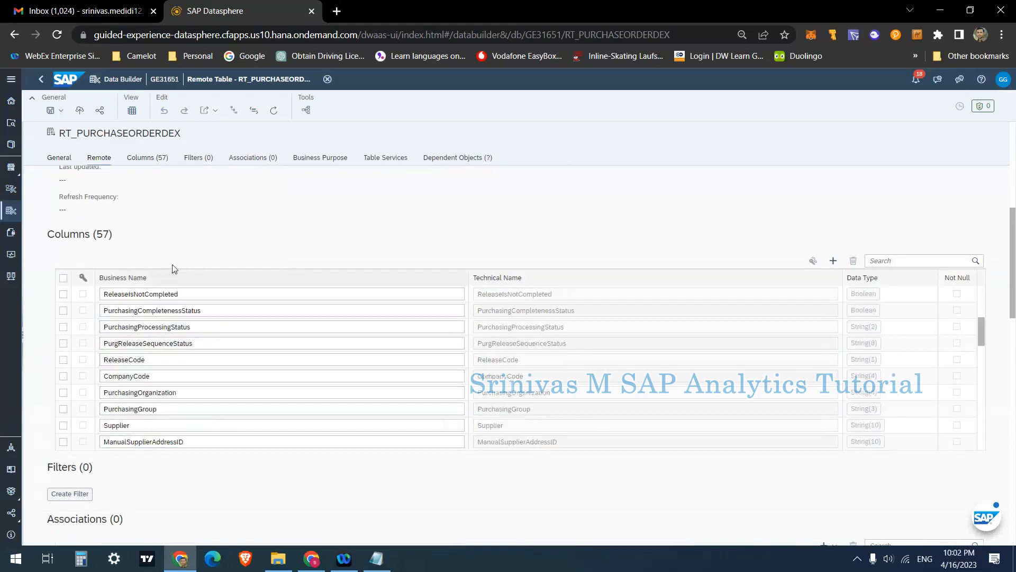
scroll(166, 272, "up", 5)
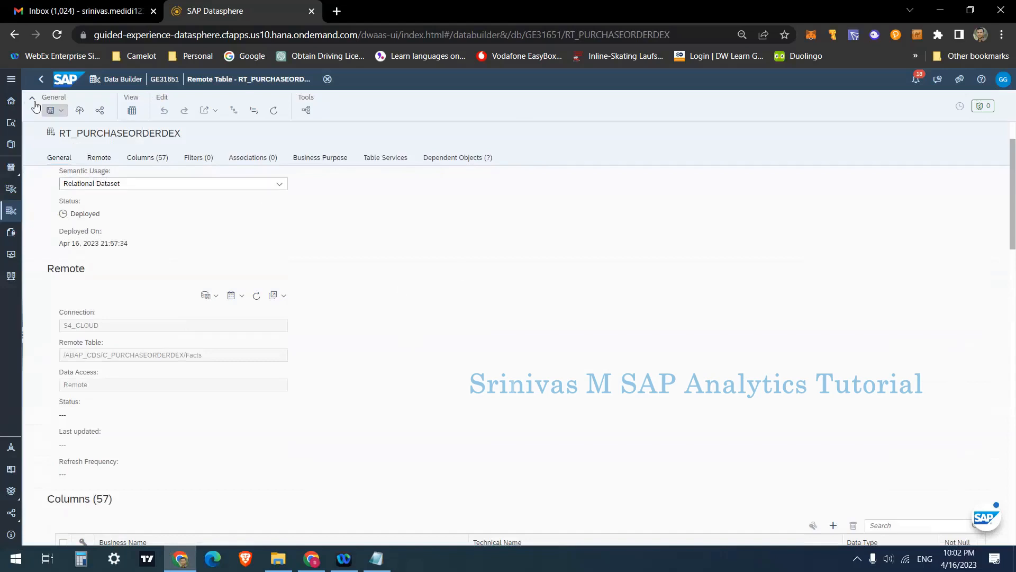
Step: Return to the tables overview and look at the available import options without choosing one
left_click(41, 82)
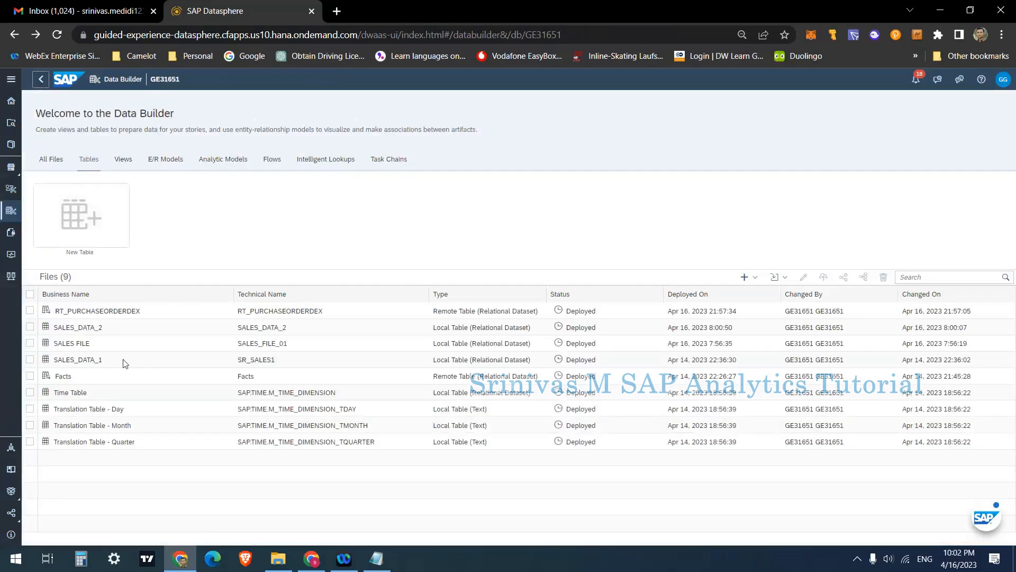
left_click(774, 277)
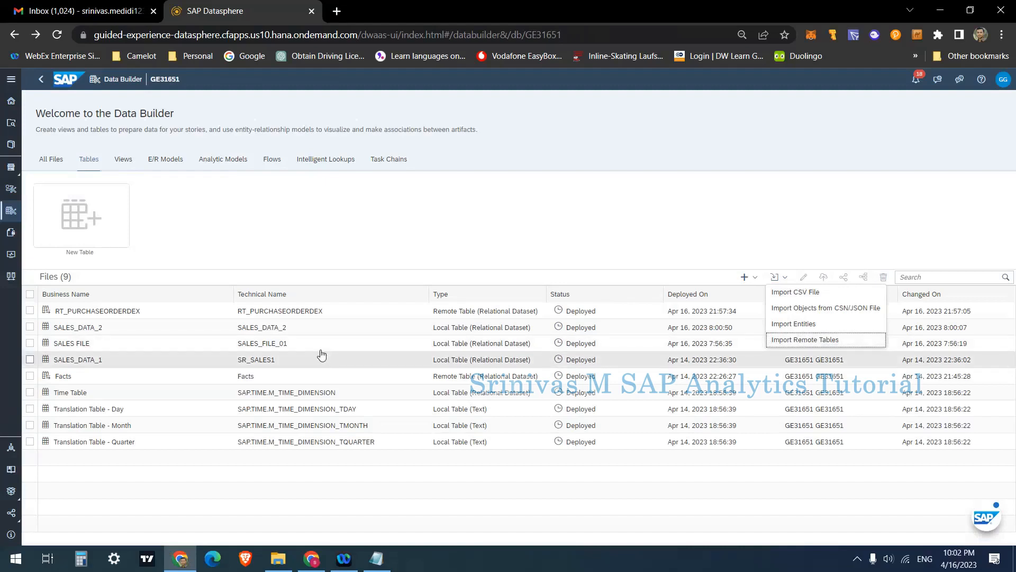
left_click(321, 226)
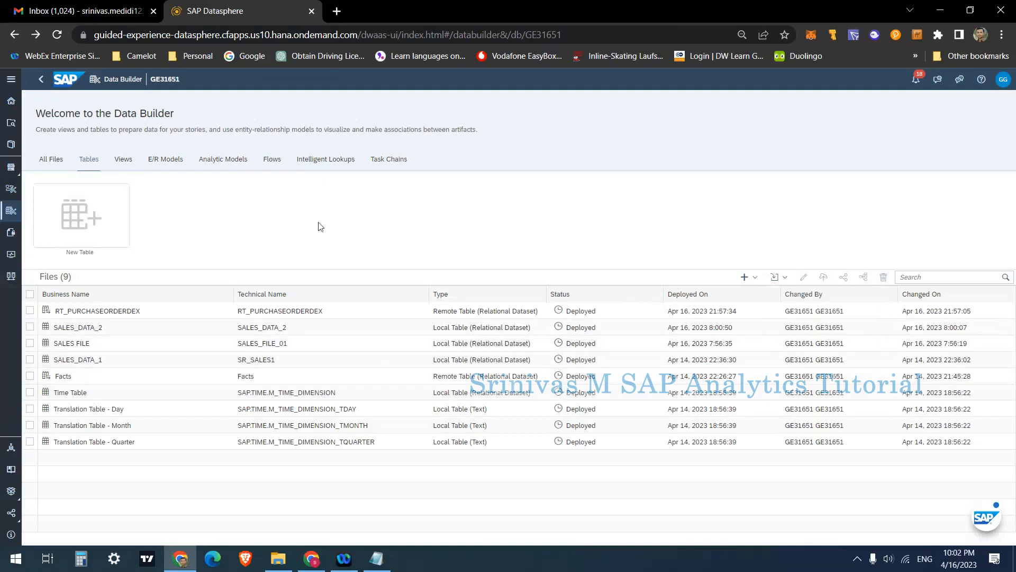
Step: Create a new graphical view and add the remote table RT_PURCHASEORDERDEX as its source
left_click(121, 160)
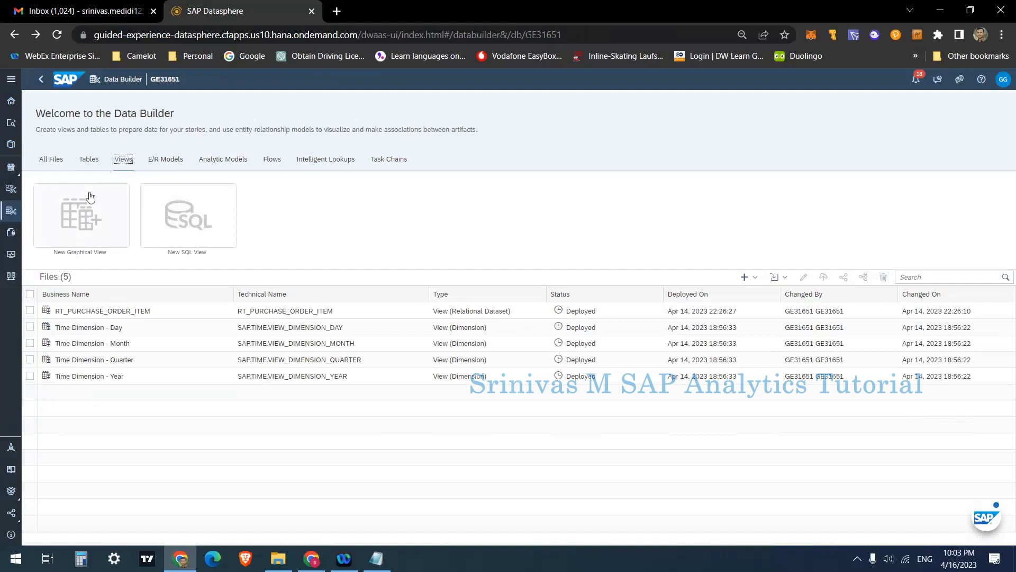
left_click(744, 277)
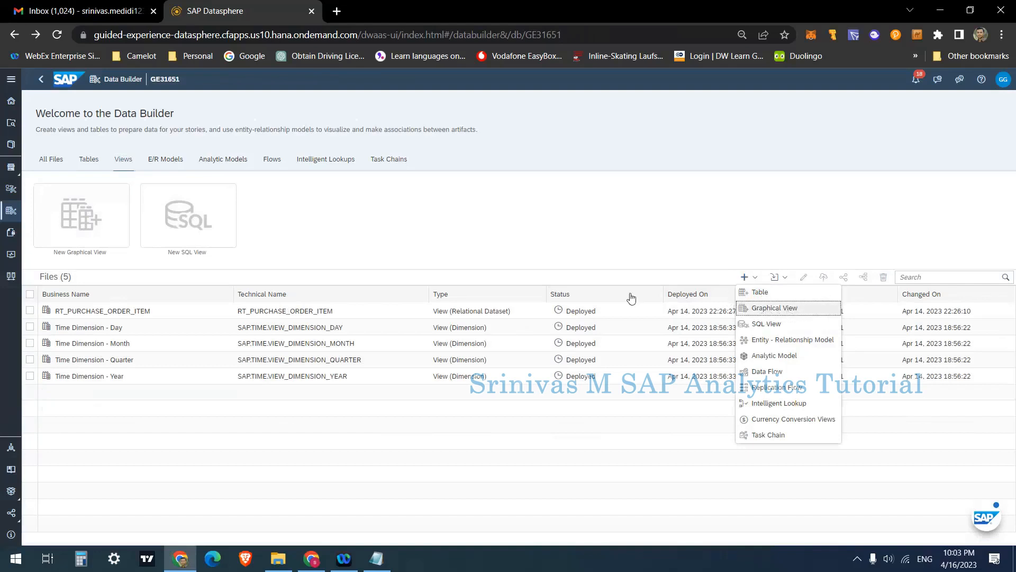
left_click(462, 223)
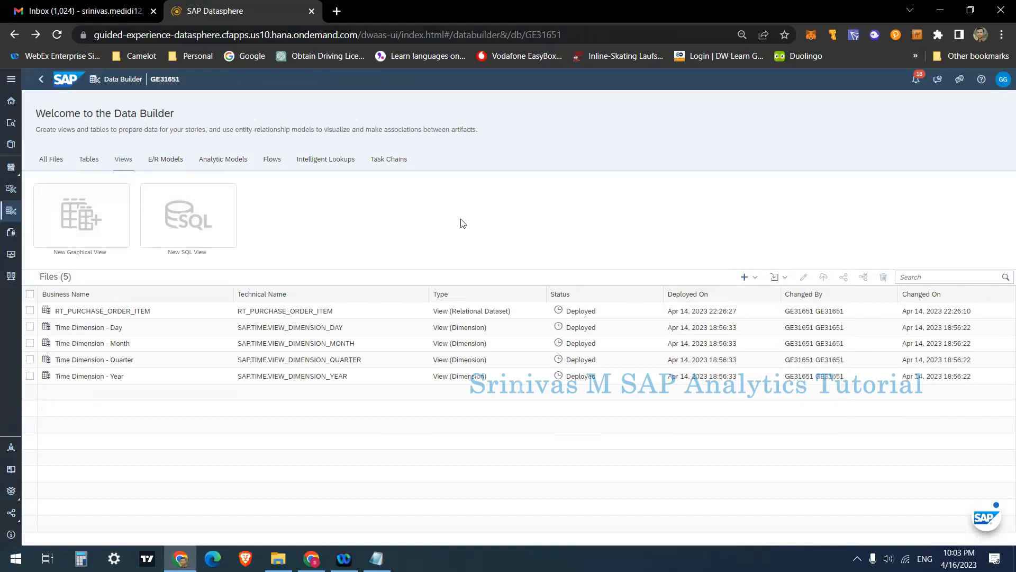
left_click(76, 222)
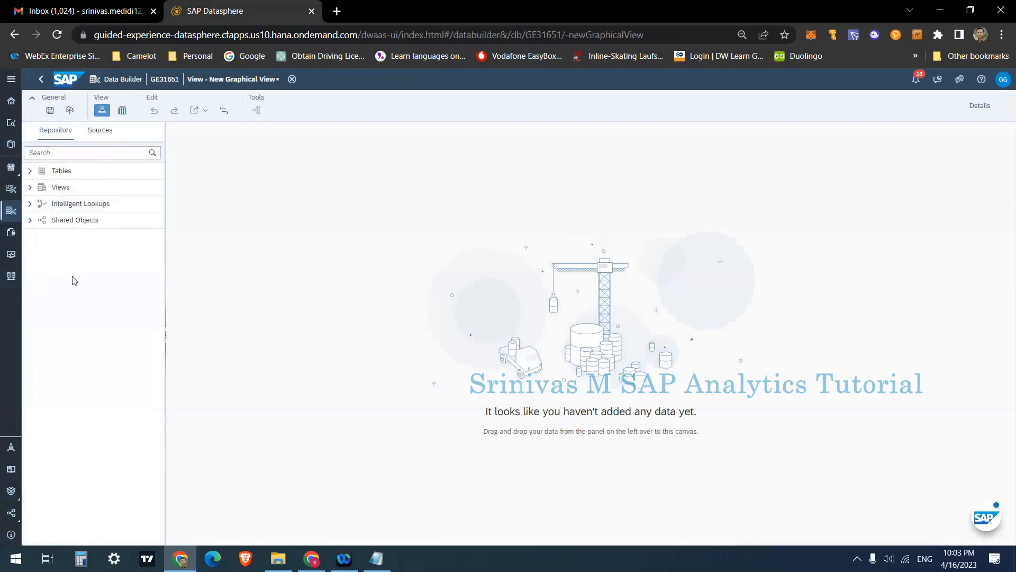
left_click(29, 170)
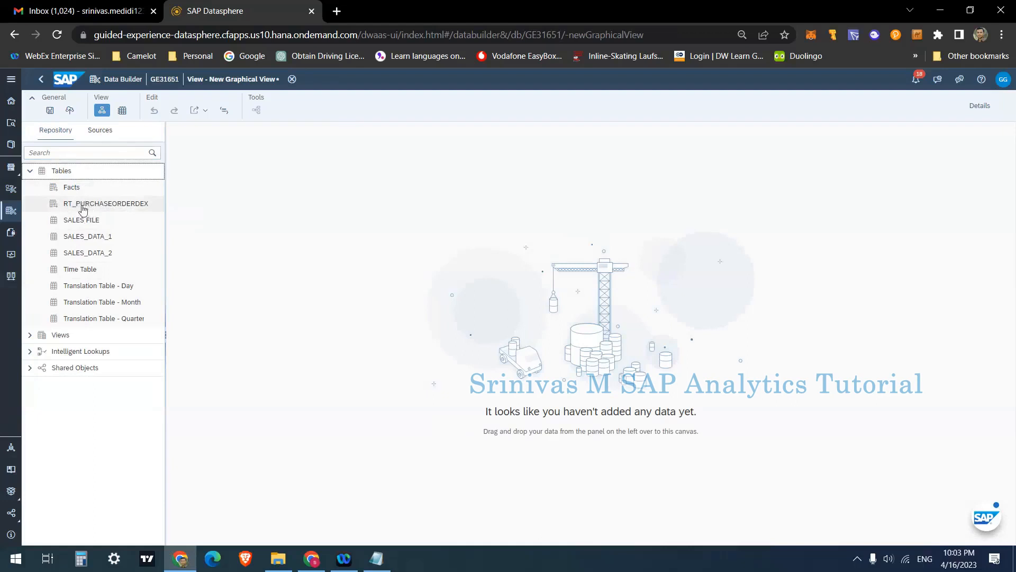
left_click_drag(82, 206, 256, 252)
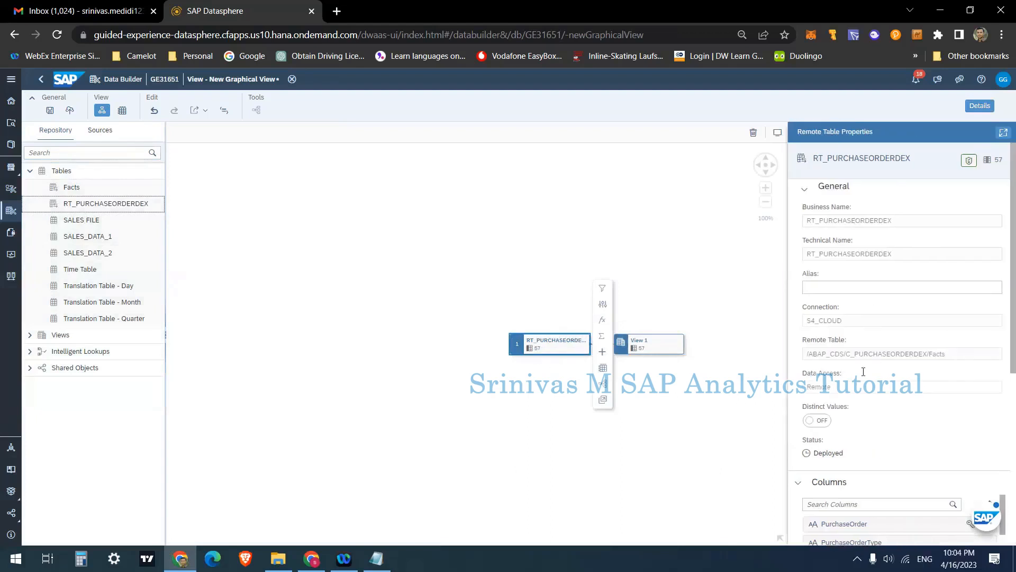
Step: Examine the source table's connection, status, columns, associations and input parameters in the graphical view
scroll(863, 372, "down", 3)
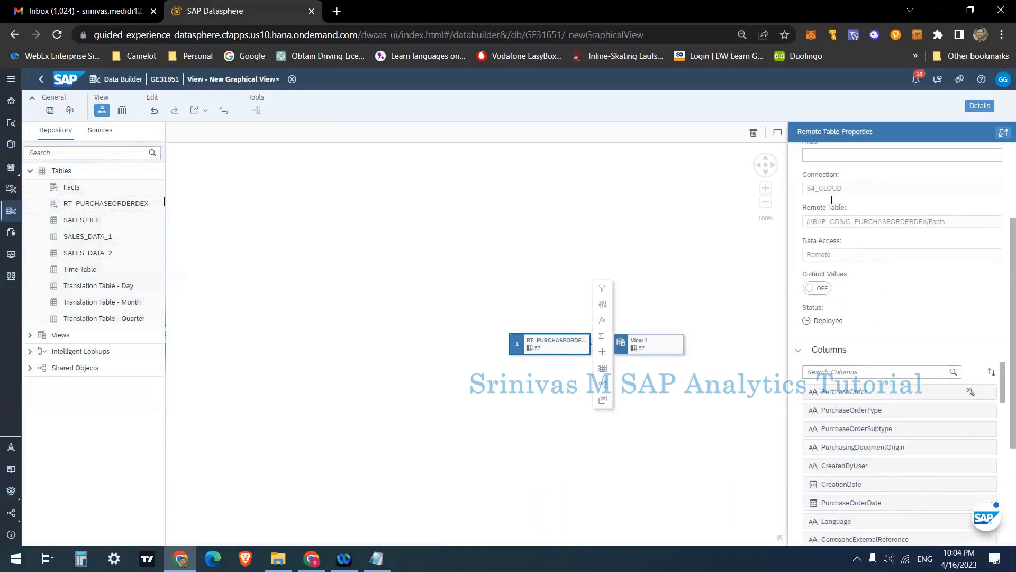
scroll(841, 298, "up", 1)
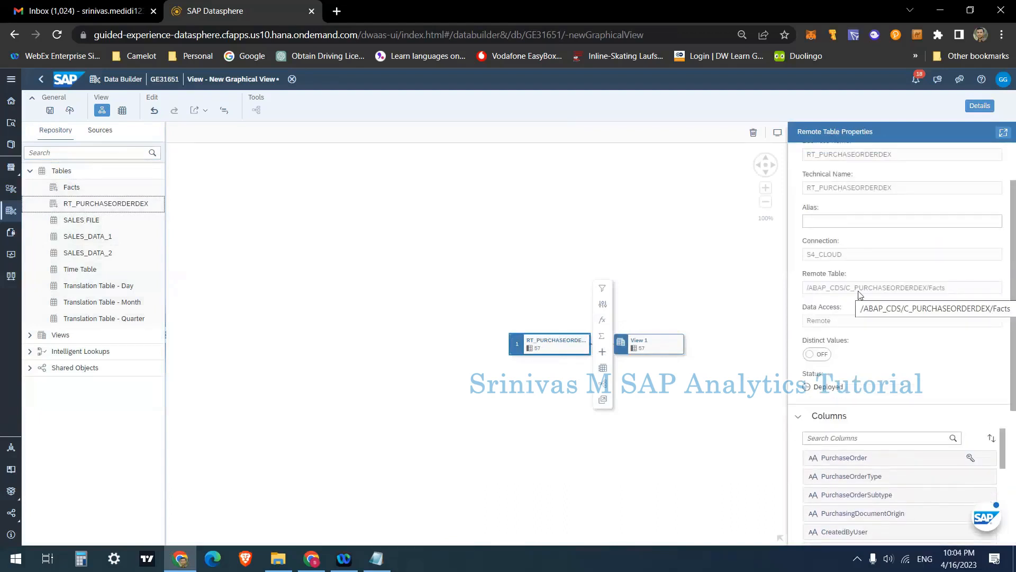
scroll(858, 297, "down", 3)
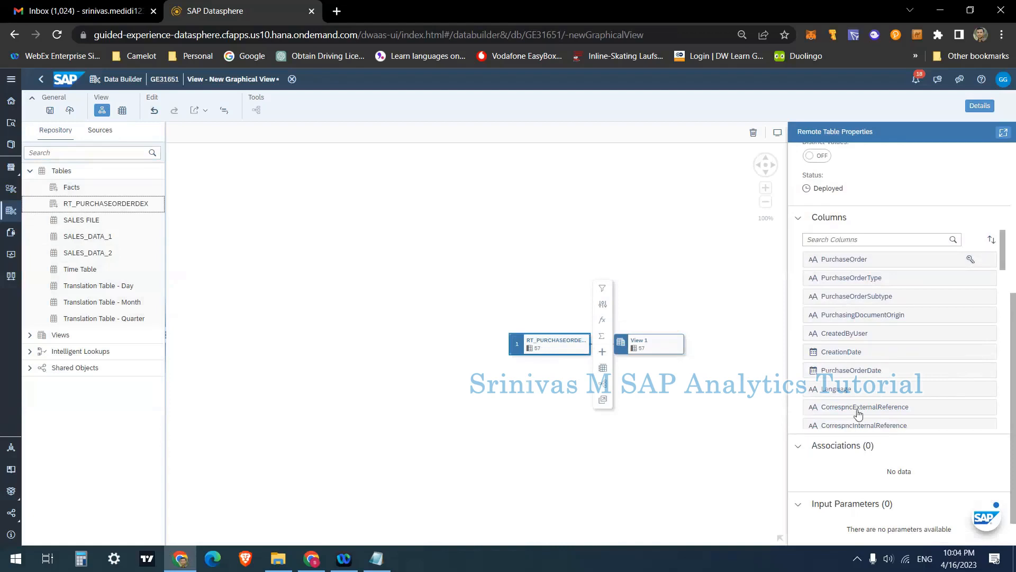
scroll(854, 370, "down", 5)
scroll(854, 370, "down", 4)
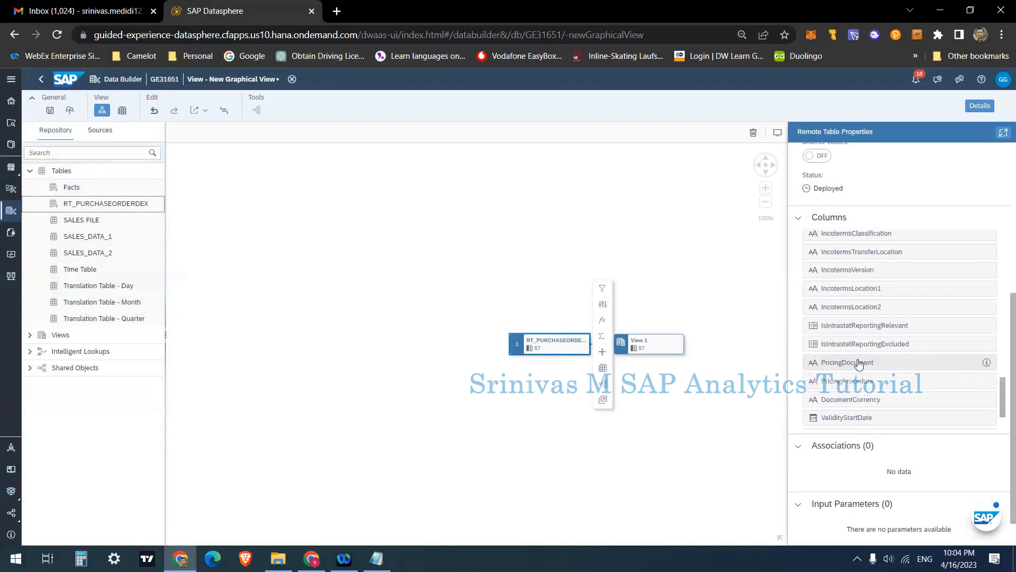
scroll(852, 461, "down", 1)
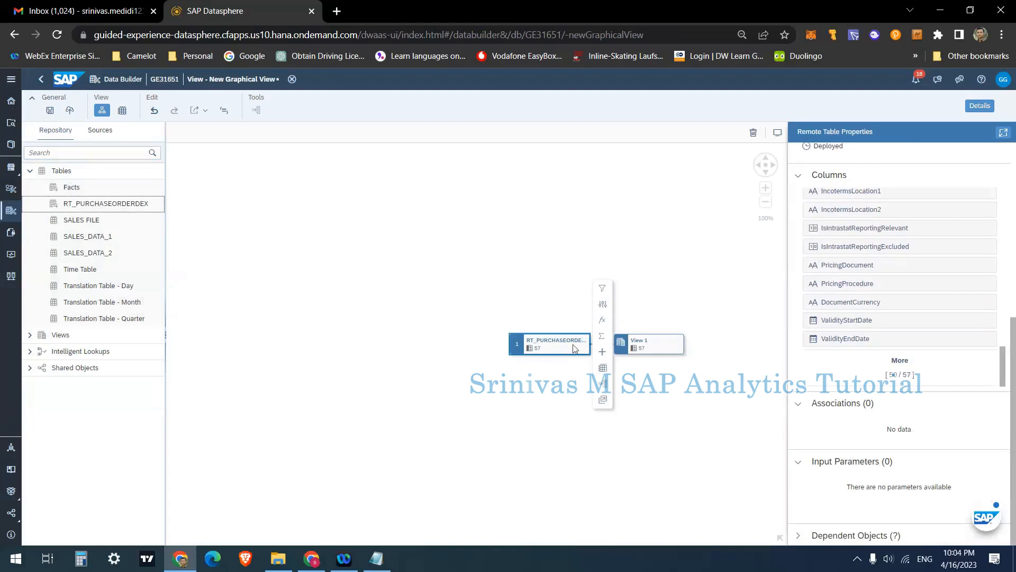
Step: Try moving the RT_PURCHASEORDERDEX node away from the output view node, and undo the move
left_click_drag(516, 344, 458, 327)
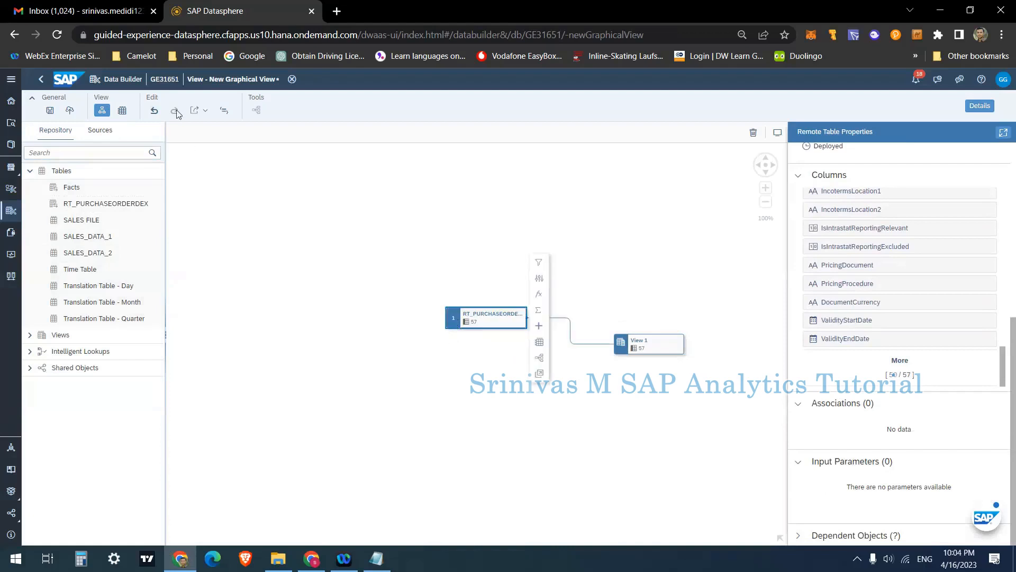
left_click(154, 110)
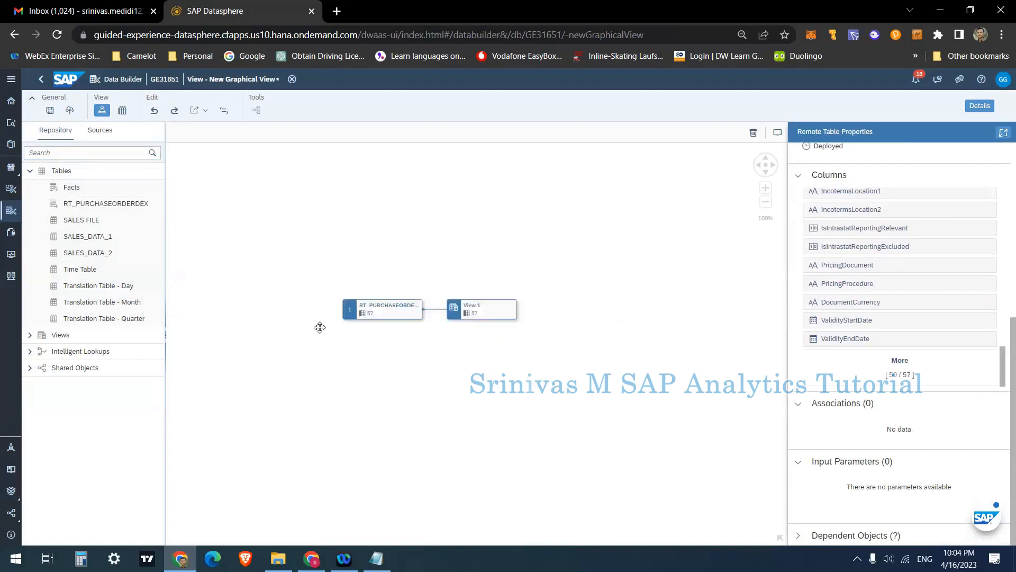
left_click_drag(311, 344, 306, 341)
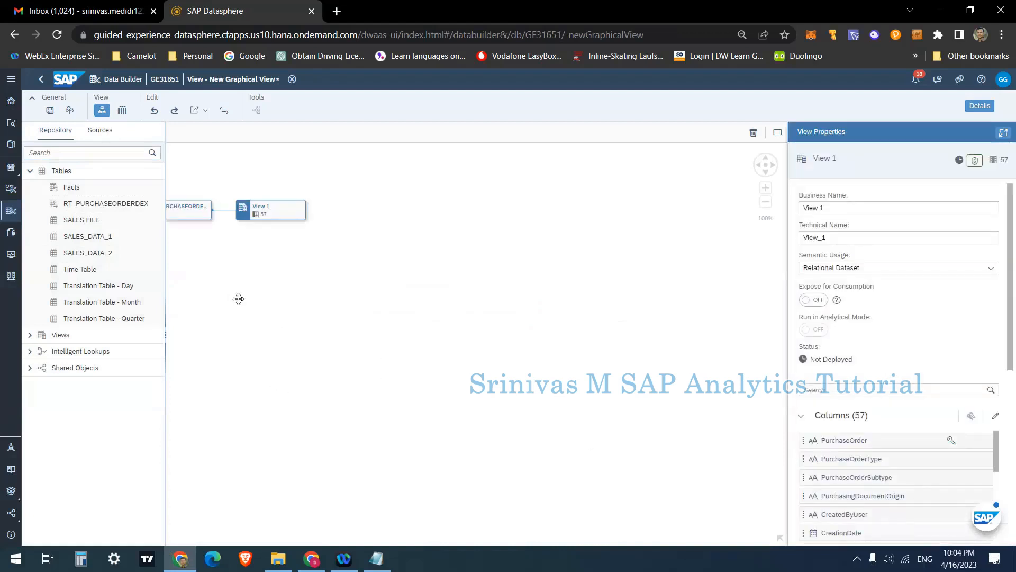
left_click_drag(236, 298, 379, 340)
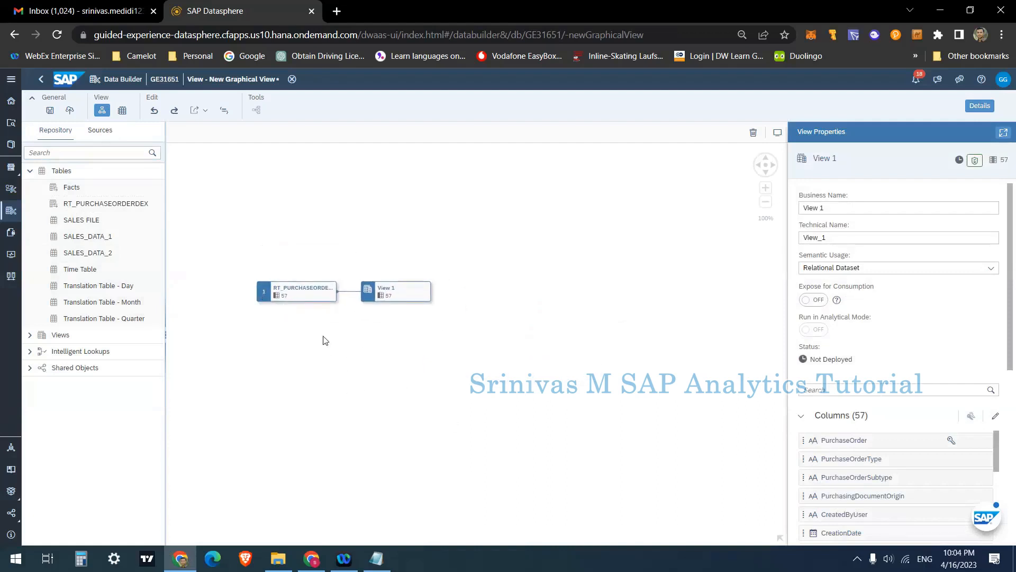
Step: Set the technical name of the output view View 1 to VG_PURCHASEORDERDEX
left_click(304, 290)
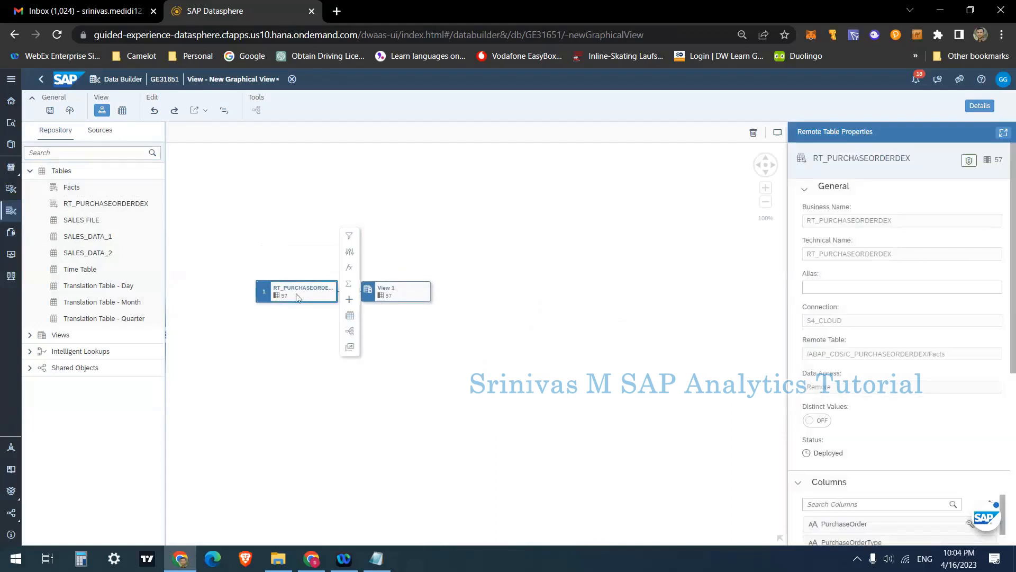
left_click(401, 290)
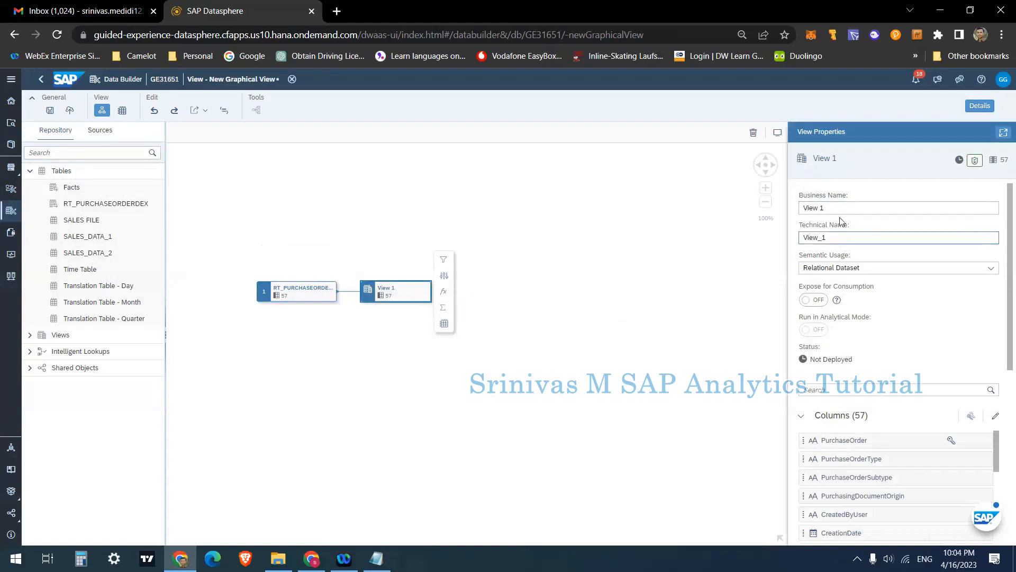
left_click(844, 237)
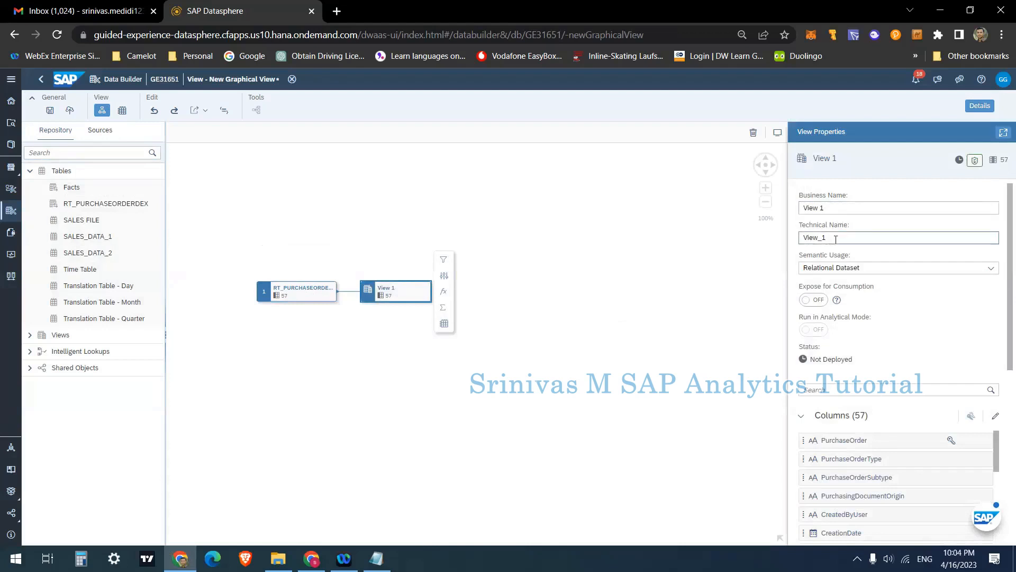
left_click(843, 207)
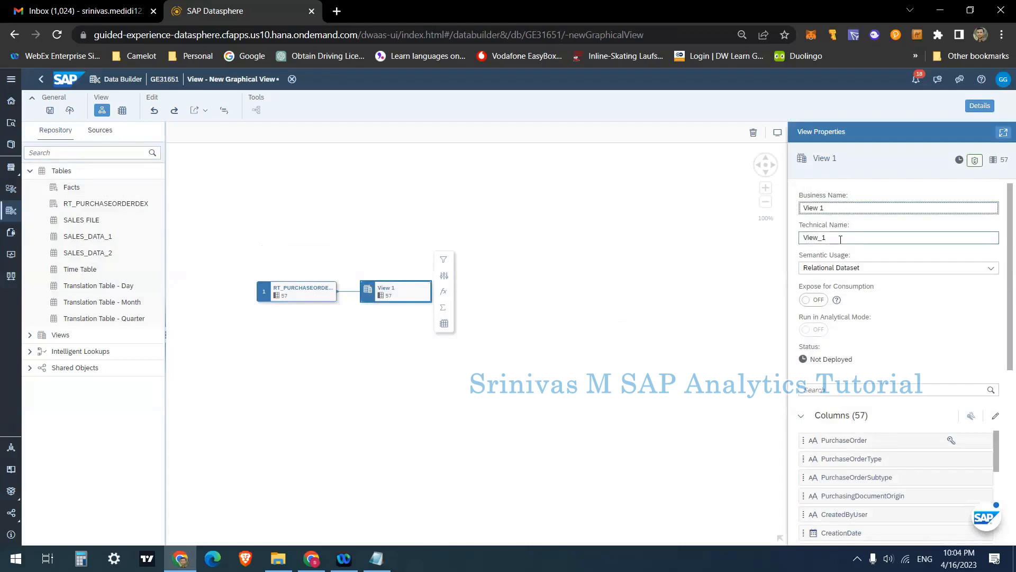
double_click(841, 239)
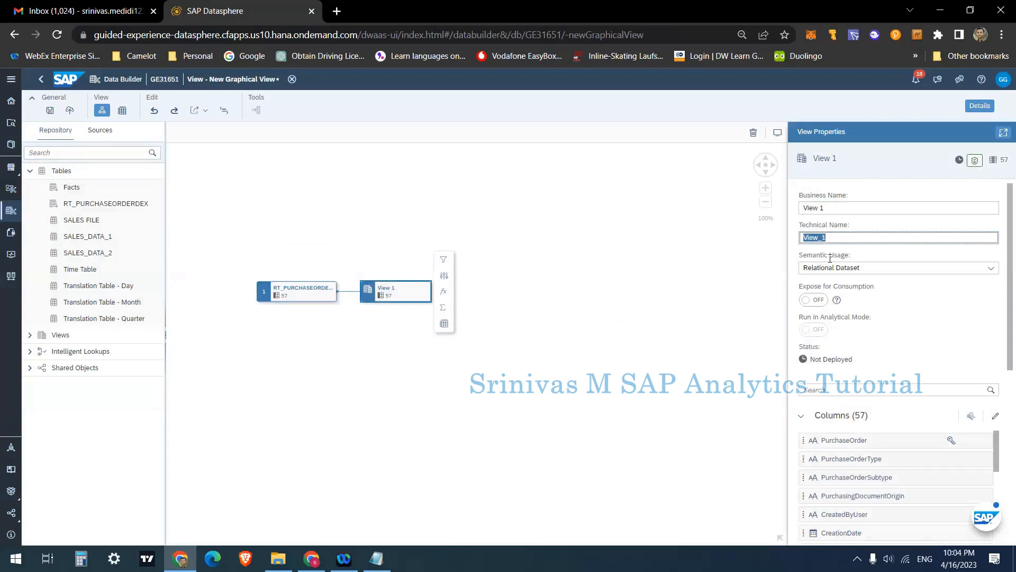
type("V")
type("_PURCHASEORDERDEX")
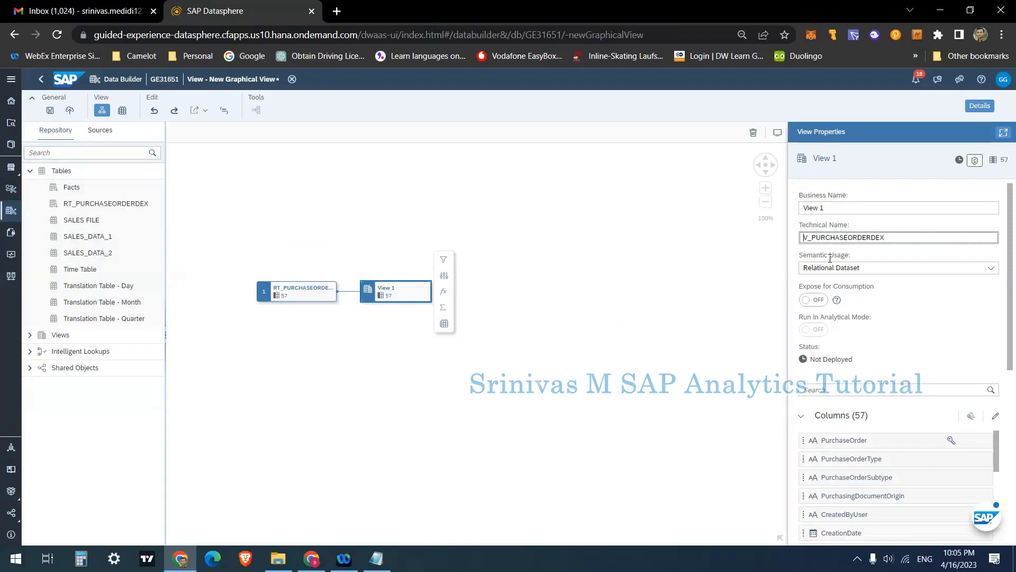
key("Home")
key("Right")
type("G")
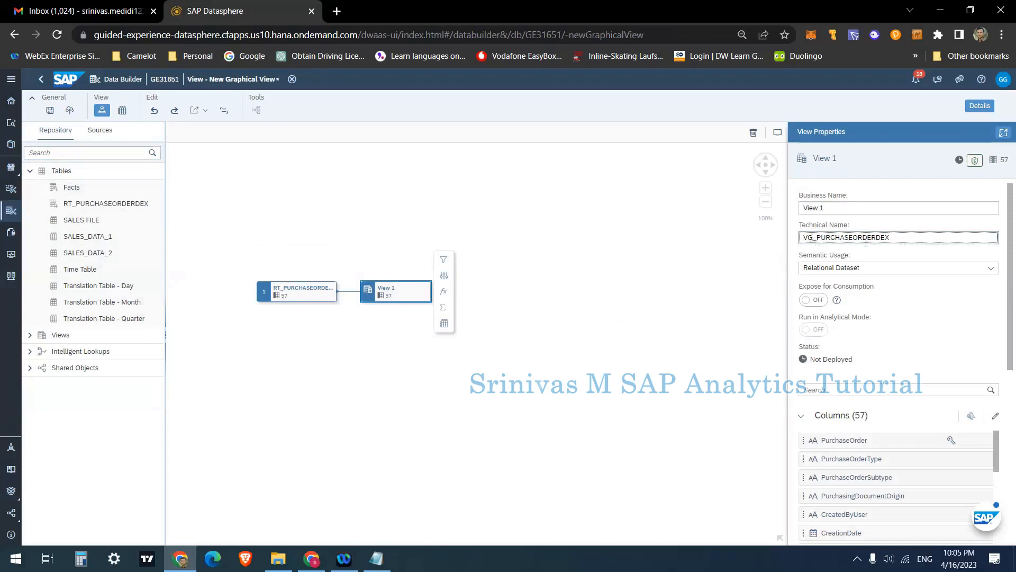
Step: Set the business name of the output view to VG_PURCHASEORDERDEX, matching its technical name
left_click_drag(897, 237, 767, 250)
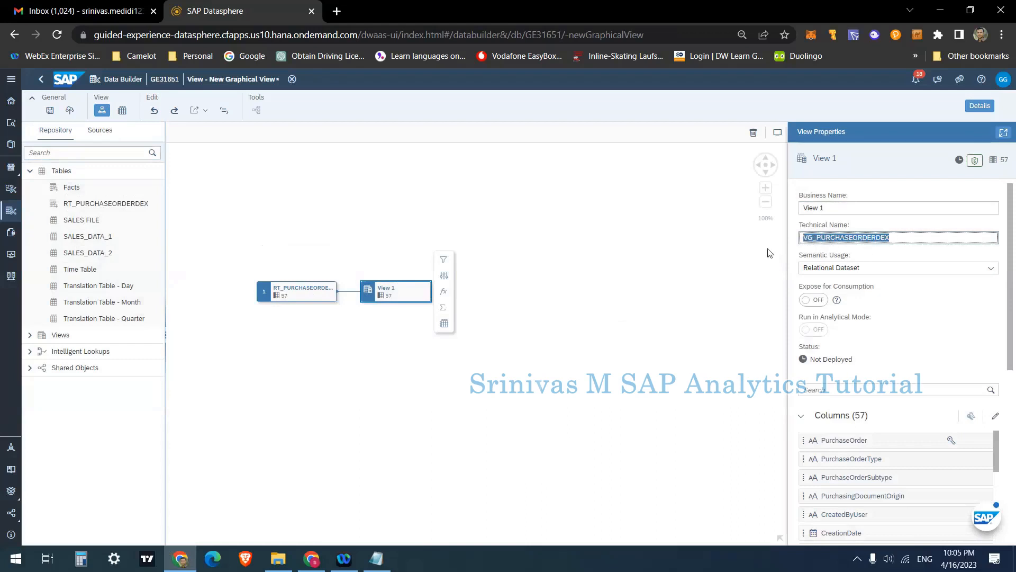
key("ctrl+c")
left_click(818, 208)
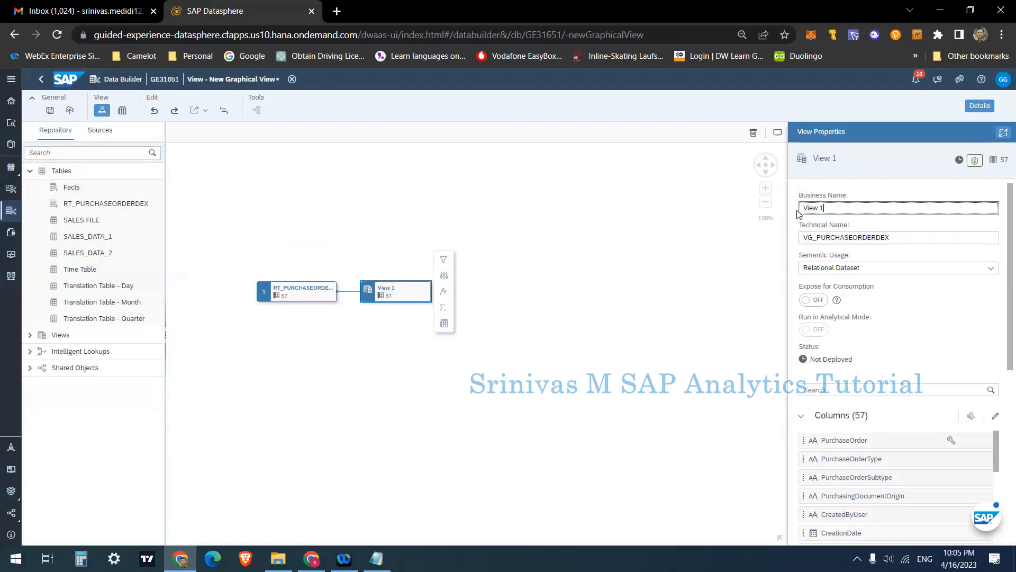
key("ctrl+a")
key("ctrl+v")
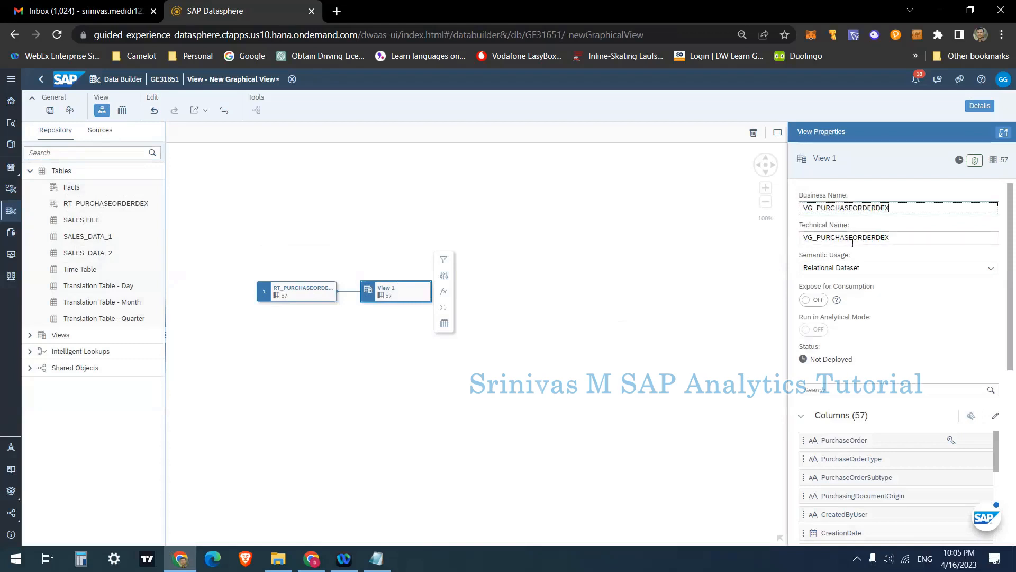
left_click(690, 364)
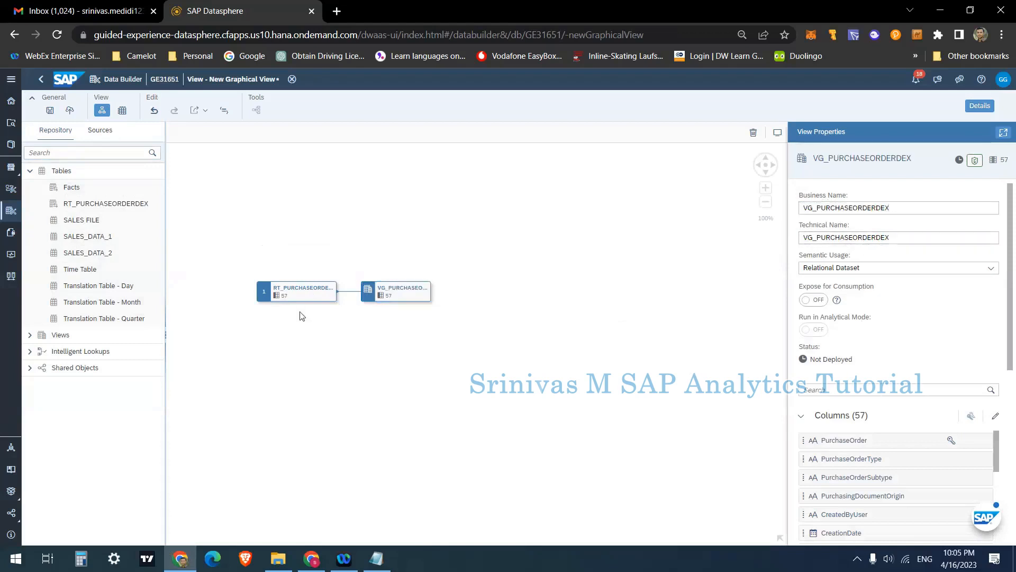
Step: Add a filter node between the RT_PURCHASEORDERDEX source and the output view
left_click(313, 288)
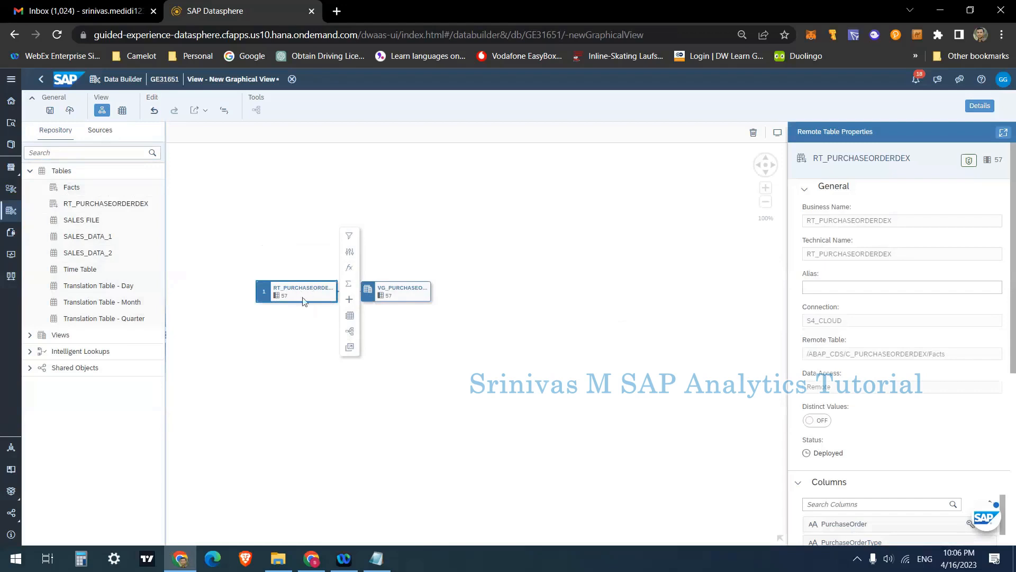
left_click(350, 237)
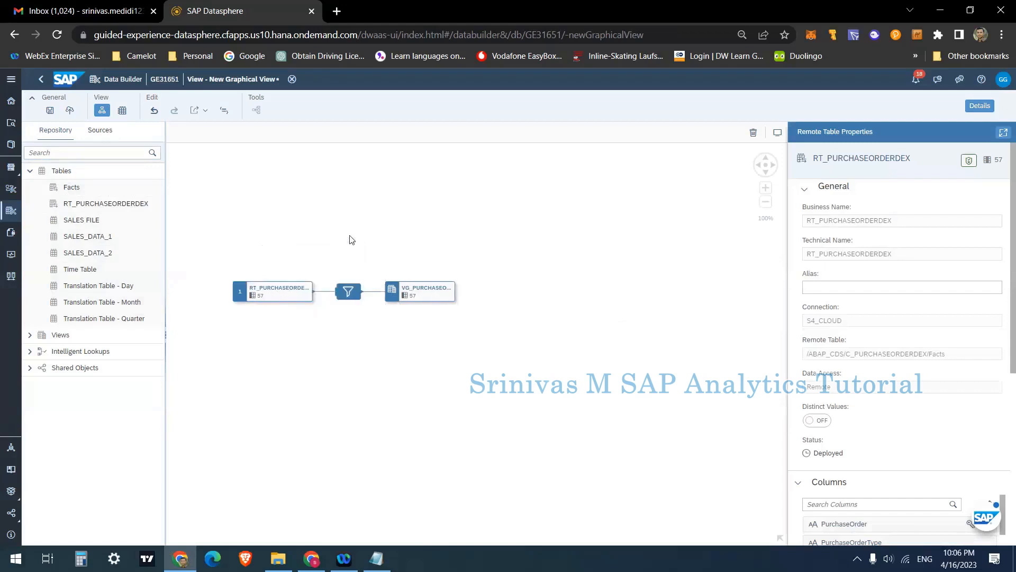
left_click(286, 299)
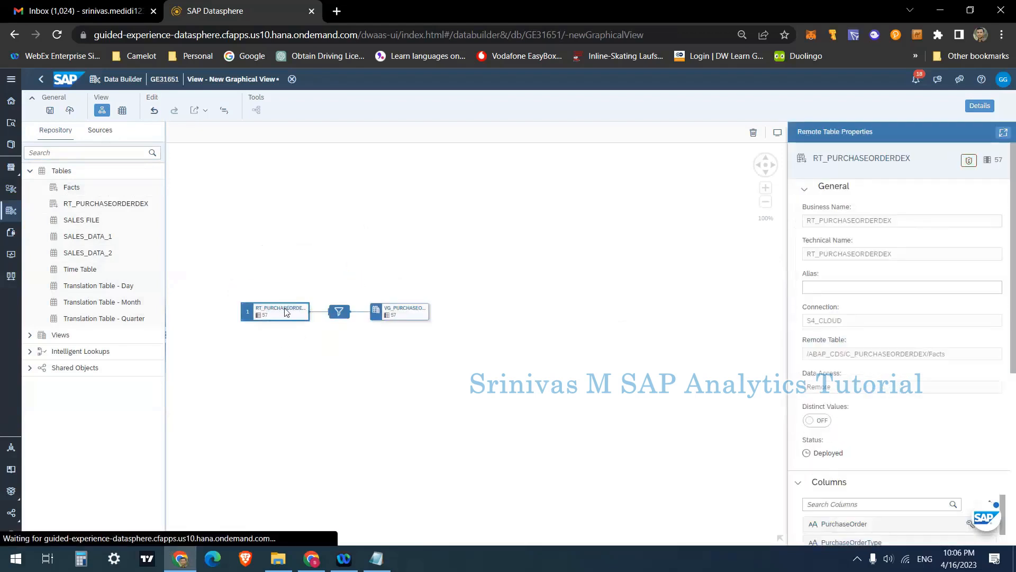
scroll(284, 311, "up", 2)
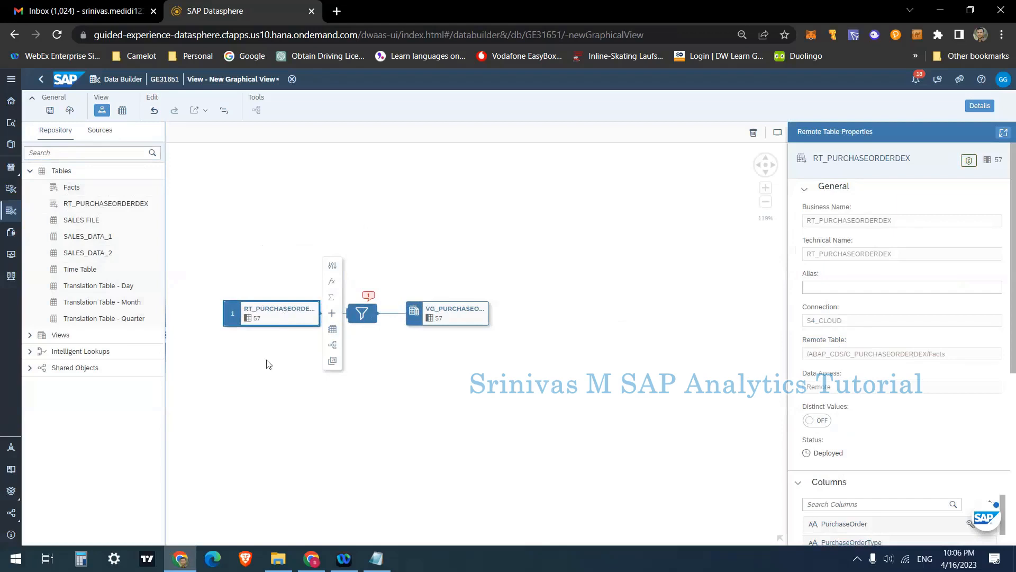
Step: Preview the data of the RT_PURCHASEORDERDEX source node and look through its columns despite the delayed data viewing
left_click(279, 316)
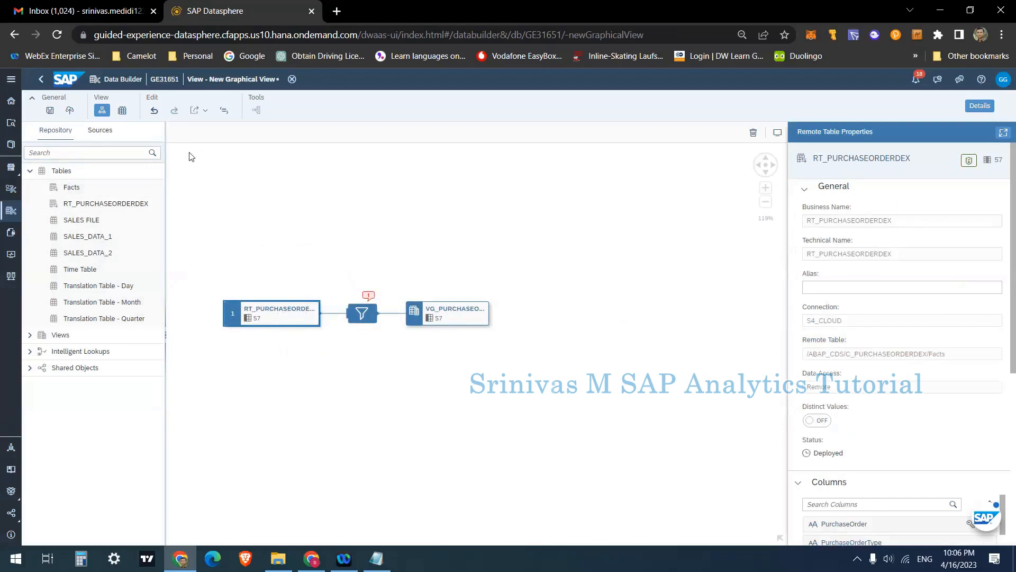
left_click(121, 111)
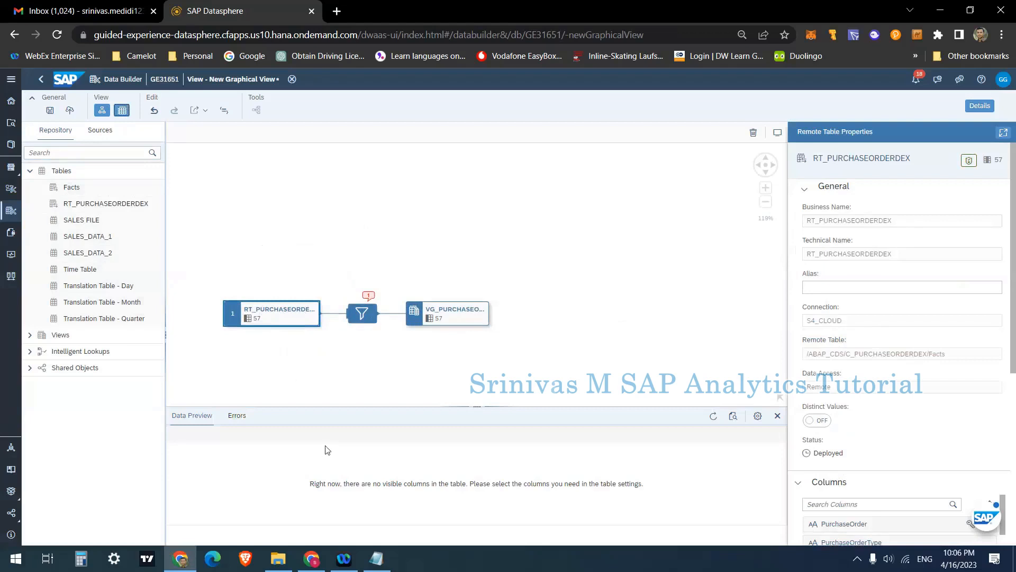
left_click(284, 316)
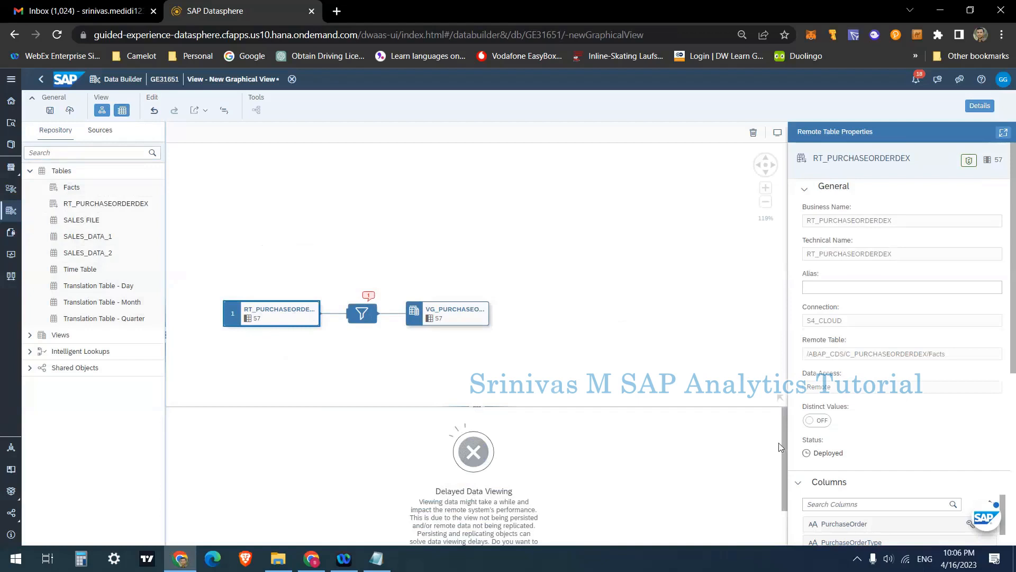
scroll(783, 471, "down", 2)
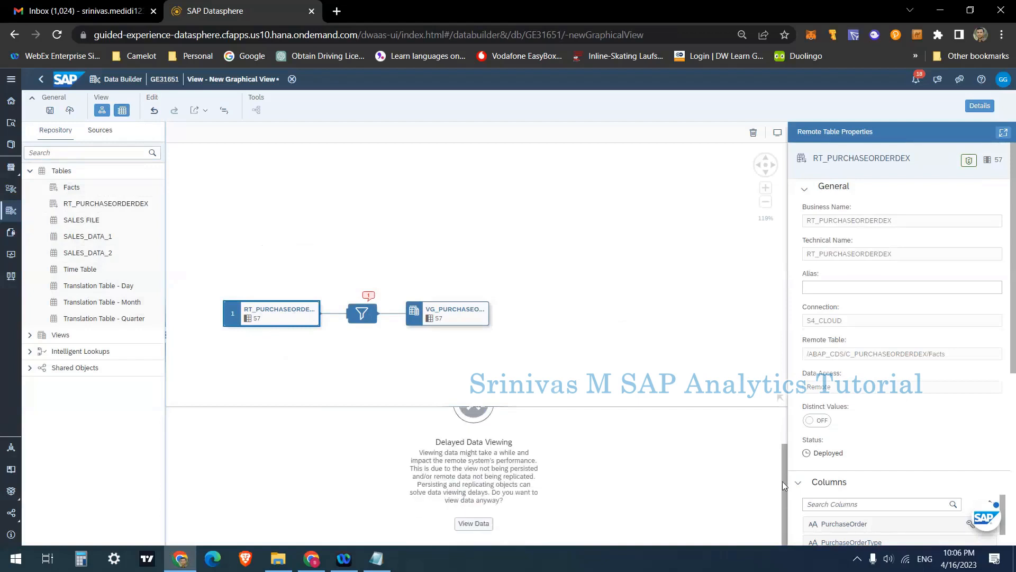
left_click(479, 523)
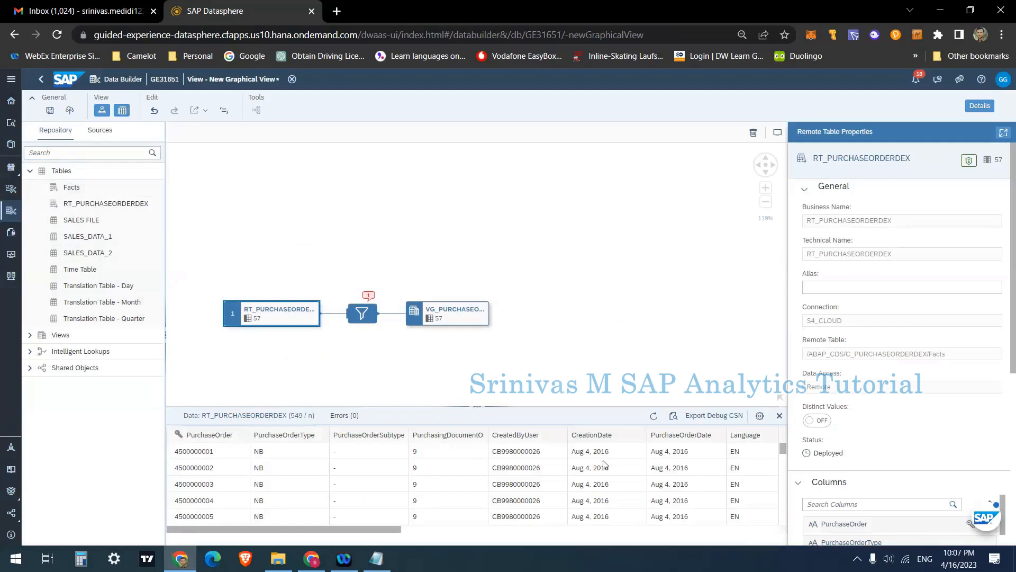
left_click_drag(347, 530, 400, 529)
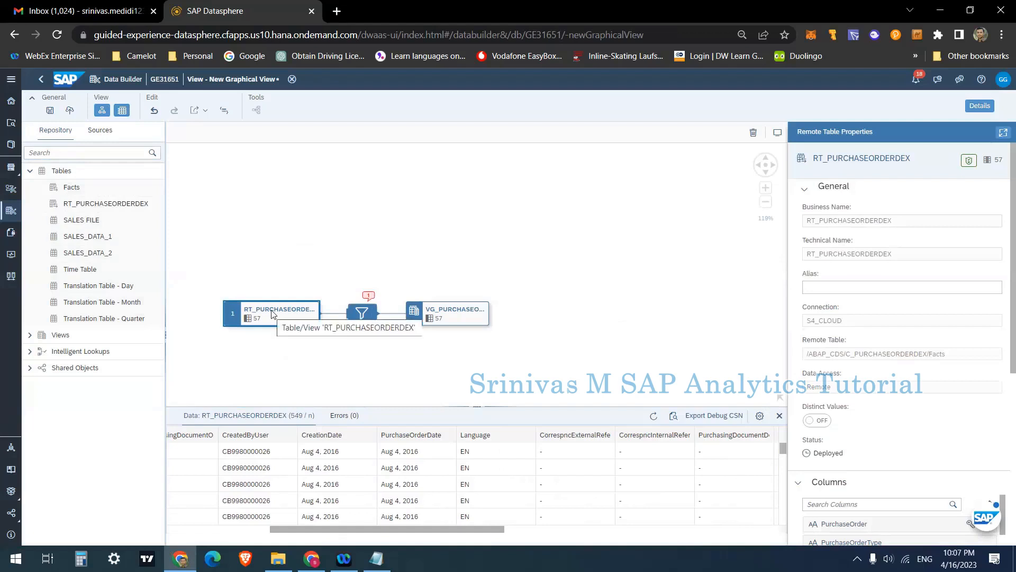
Step: Rename the filter node Filter 1 as F_BASE
left_click(363, 314)
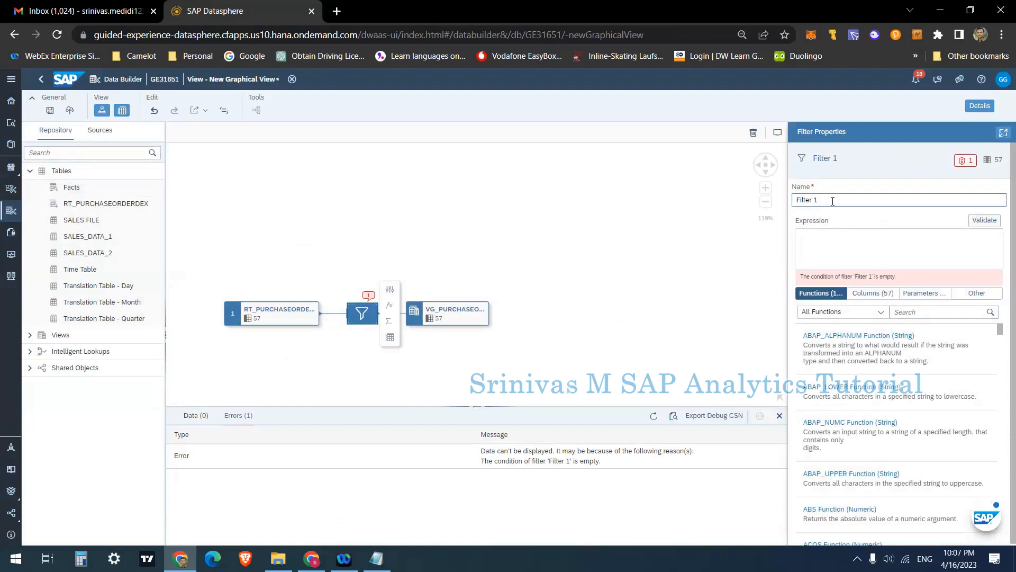
left_click_drag(833, 201, 743, 215)
type("f_")
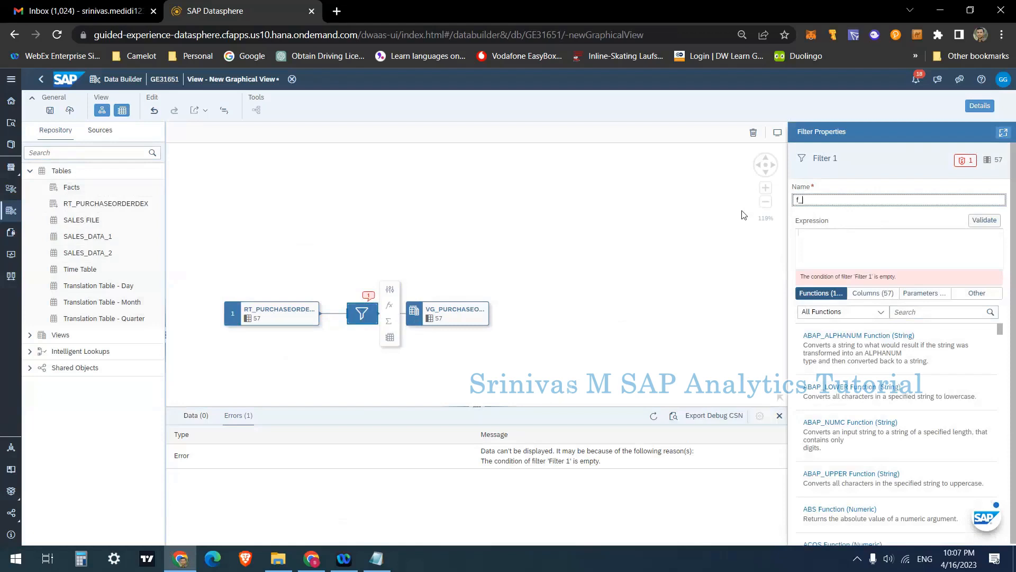
key("BackSpace")
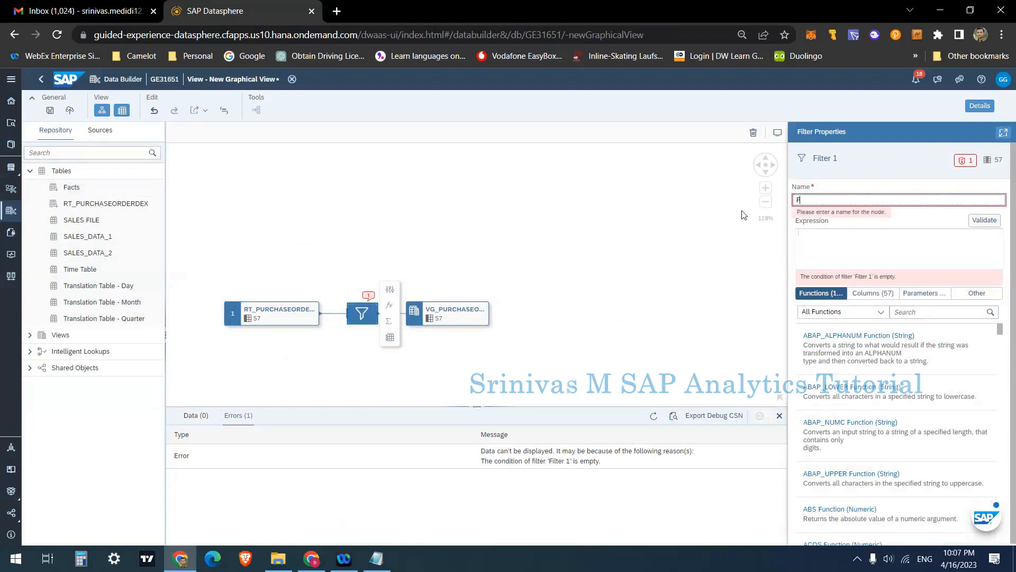
type("F_")
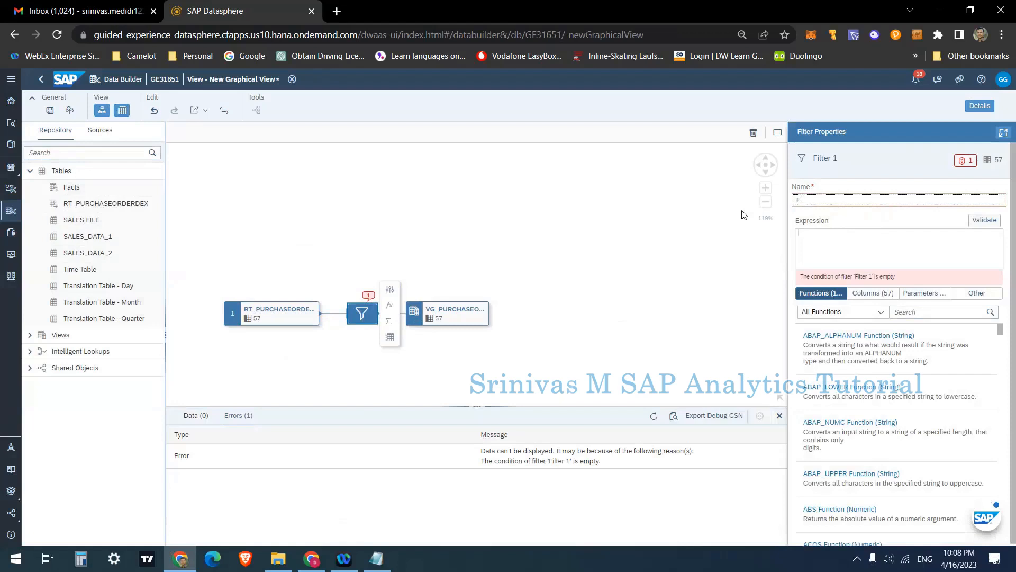
type("BASE")
Step: Examine the functions, columns, parameters and operators available for the F_BASE filter expression
left_click(819, 252)
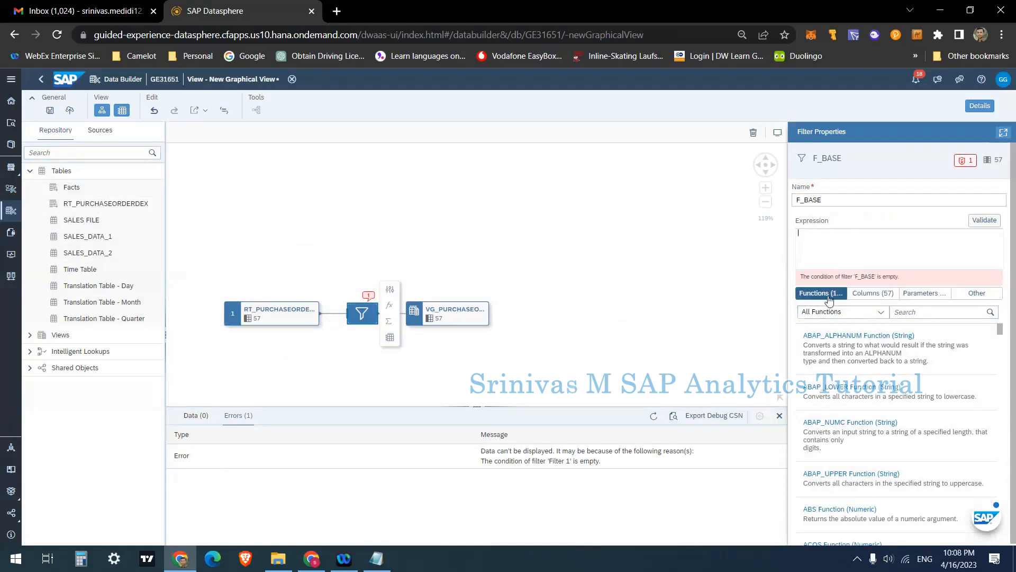
scroll(829, 300, "down", 3)
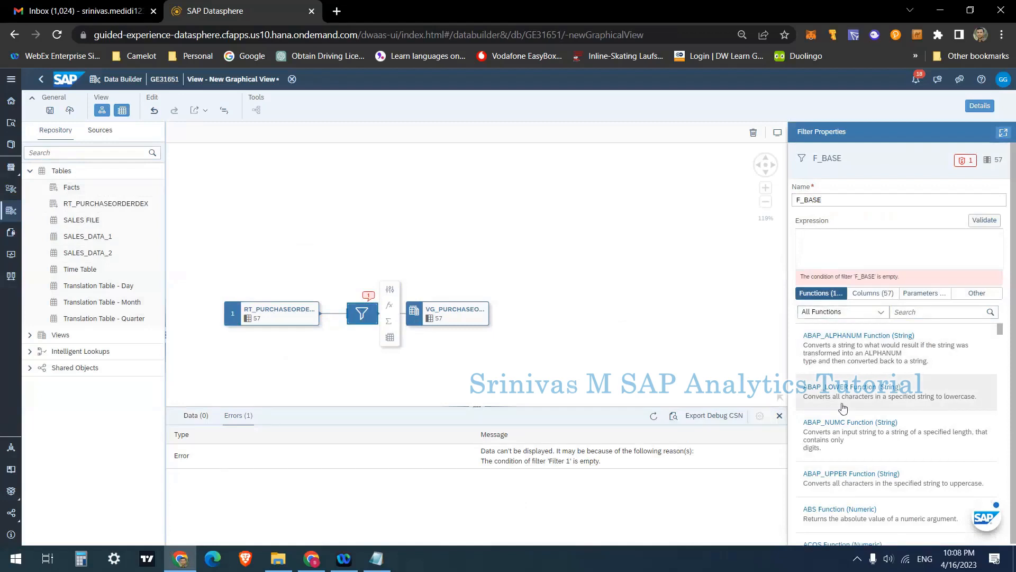
left_click(879, 294)
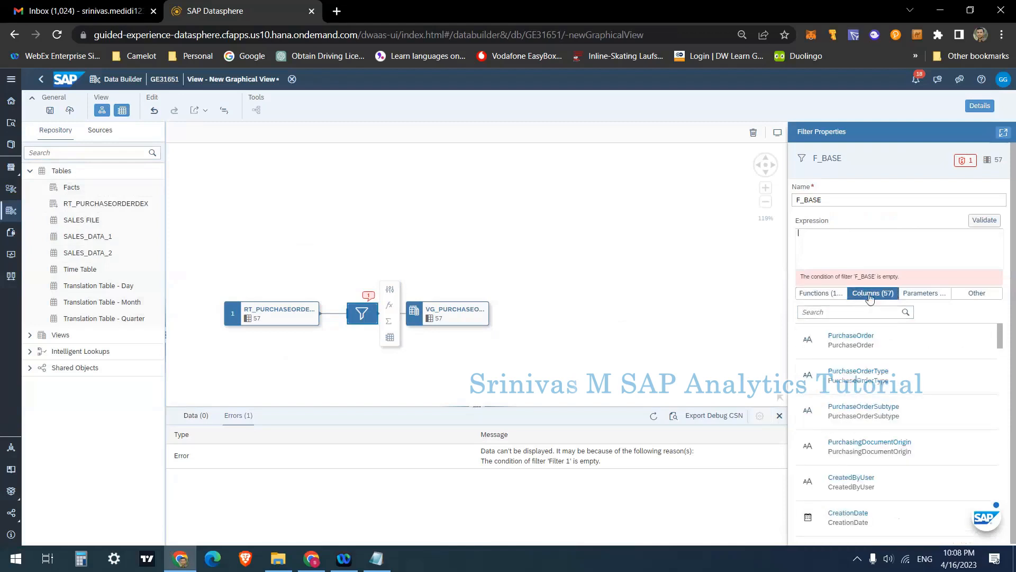
scroll(841, 450, "down", 10)
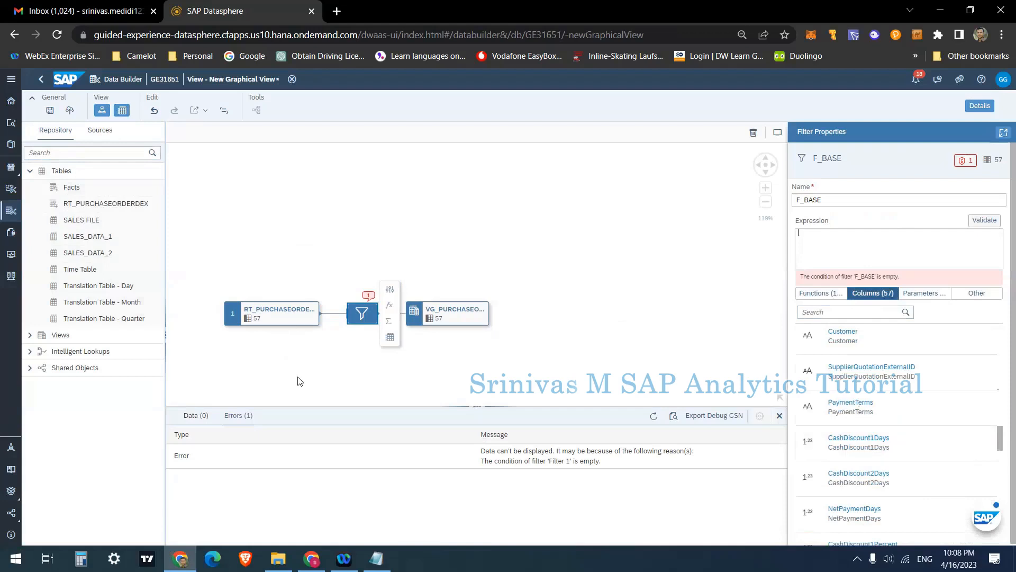
left_click(909, 295)
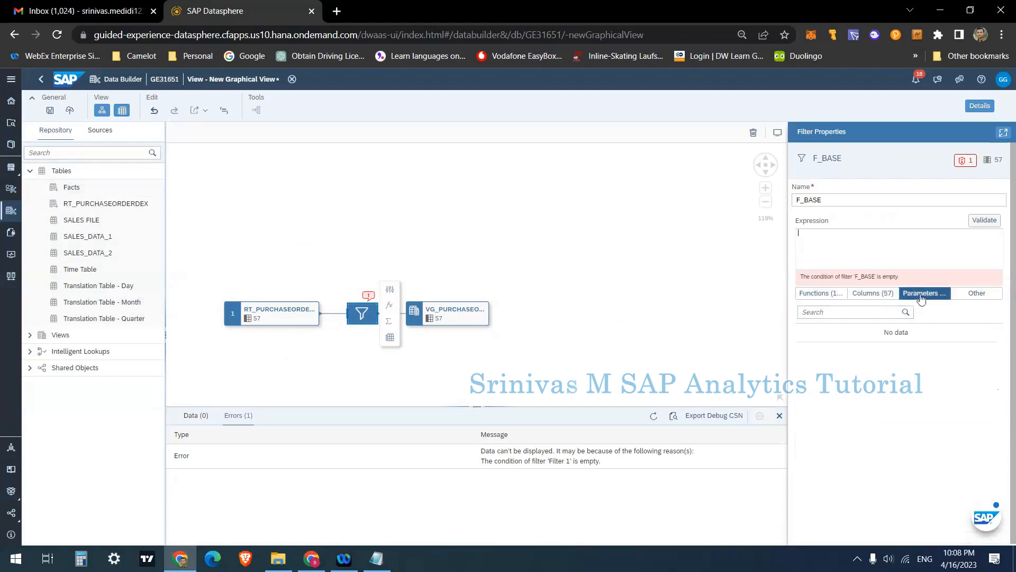
left_click(966, 294)
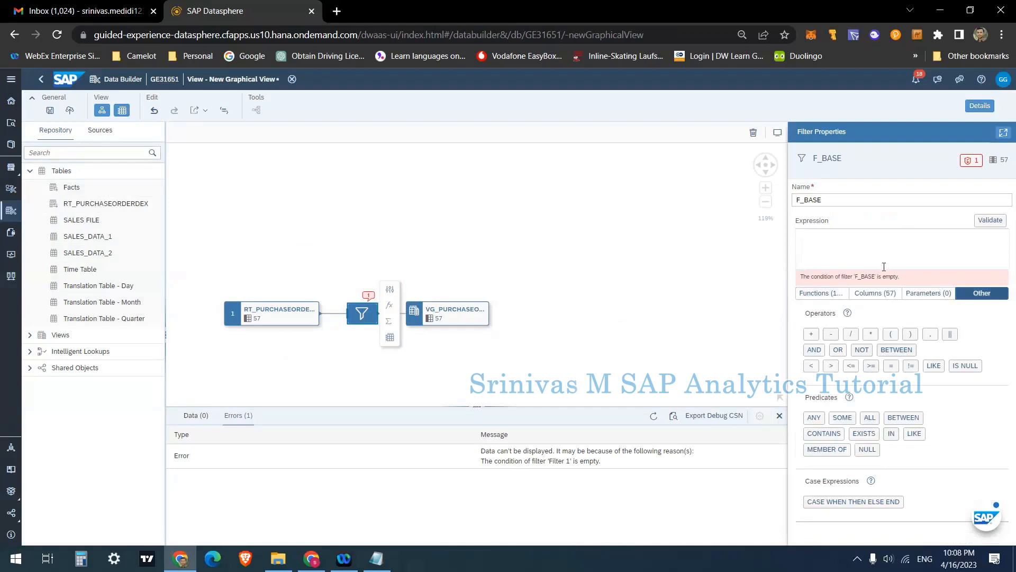
Step: Define the F_BASE filter expression as CreationDate>='2023-04-15' and validate it
left_click(876, 295)
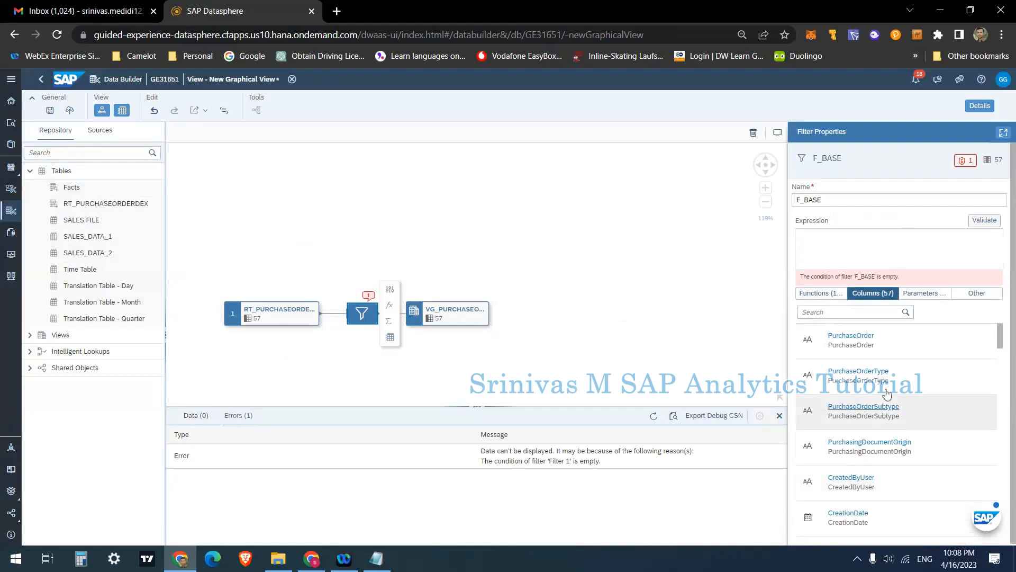
scroll(895, 418, "down", 2)
scroll(890, 479, "down", 2)
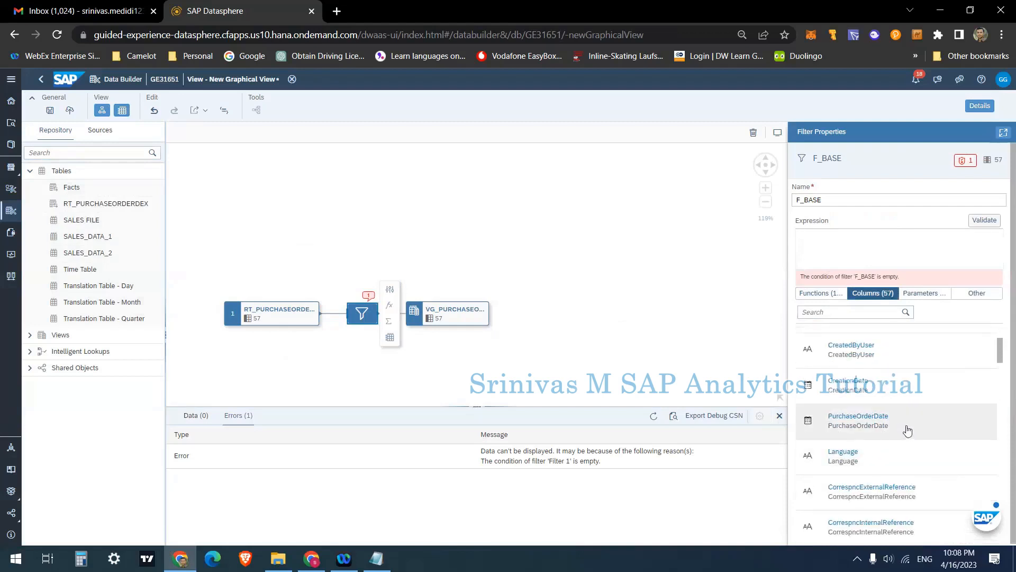
left_click(889, 385)
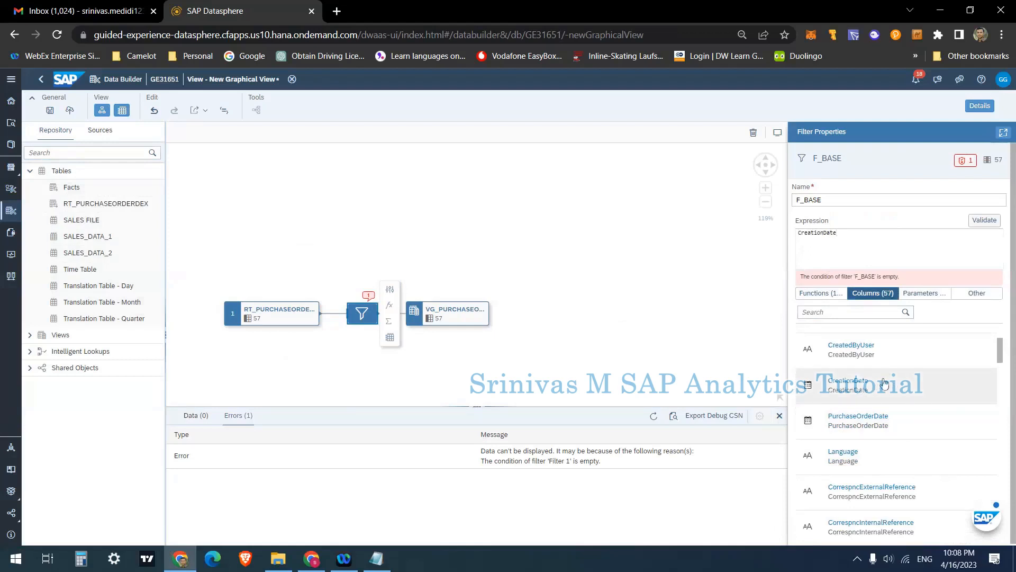
left_click(976, 293)
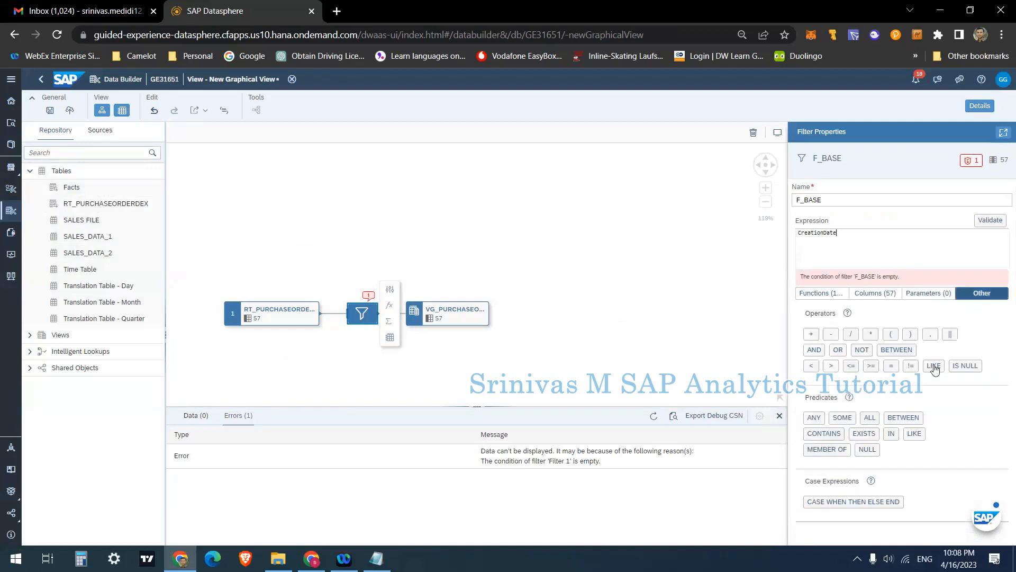
left_click(871, 365)
type("'2023-04-15")
left_click(989, 220)
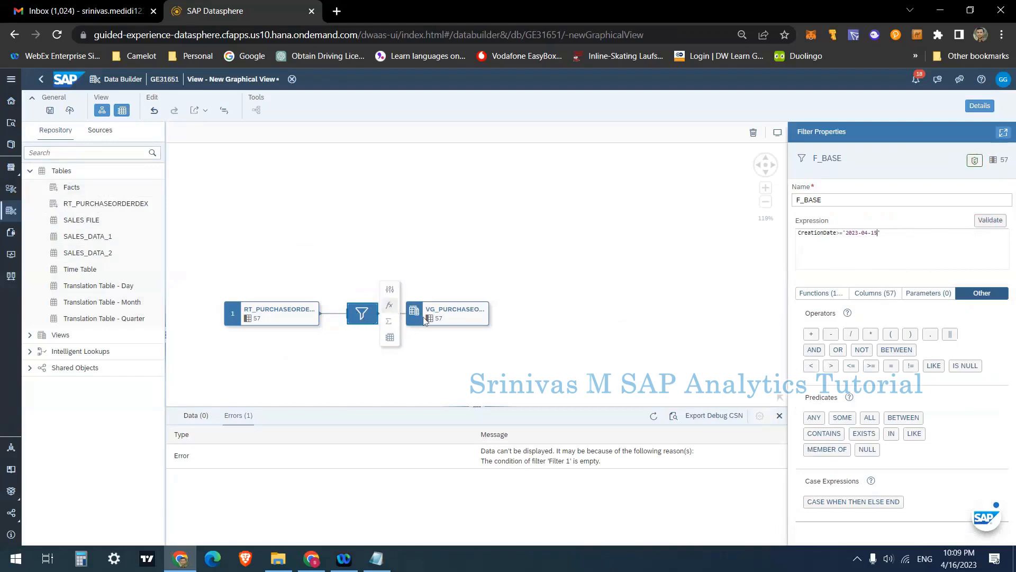
Step: Preview the filtered data of the output view VG_PURCHASEORDERDEX and look through its rows and columns
left_click(442, 314)
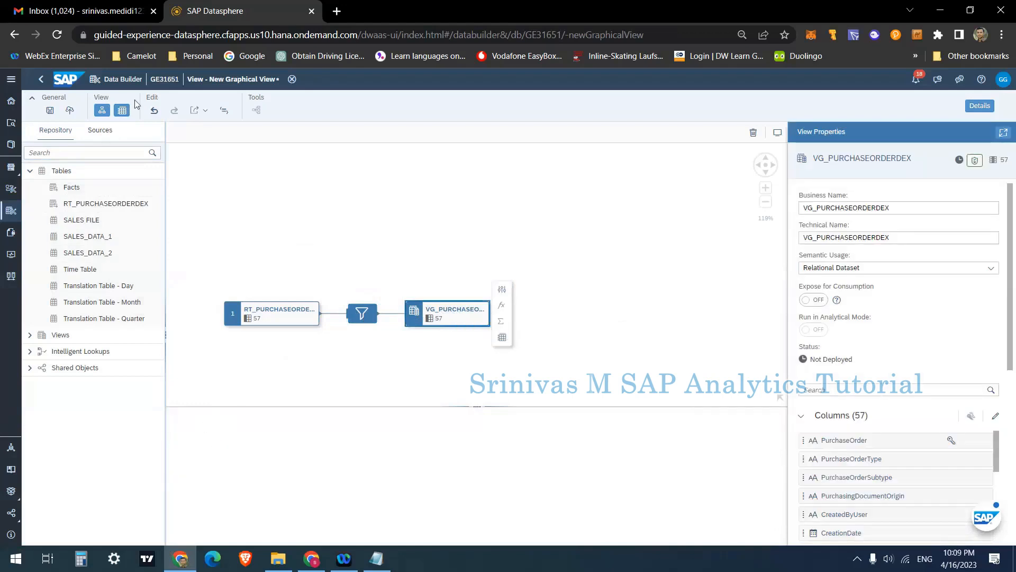
left_click(122, 111)
left_click(122, 111)
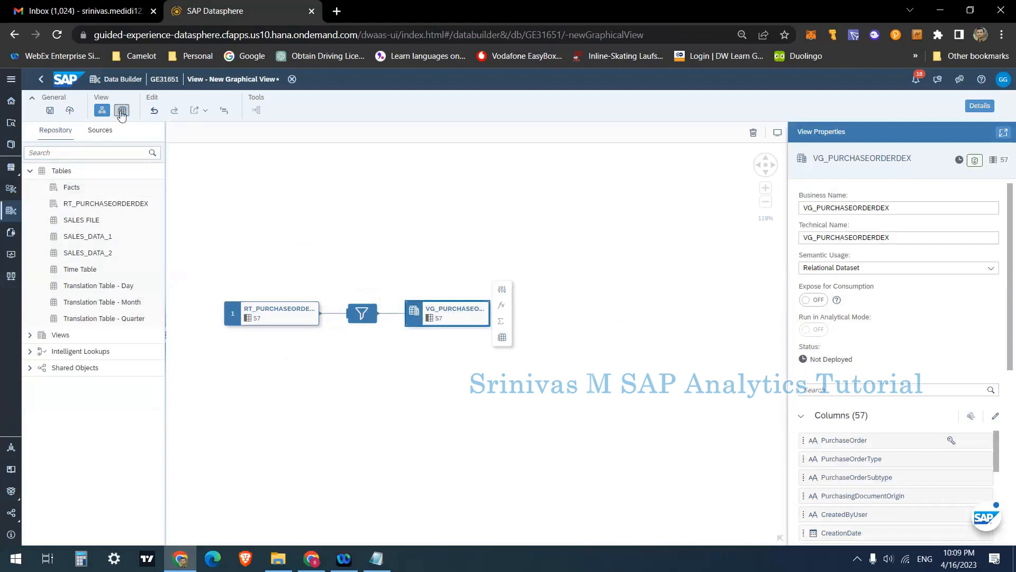
left_click(122, 111)
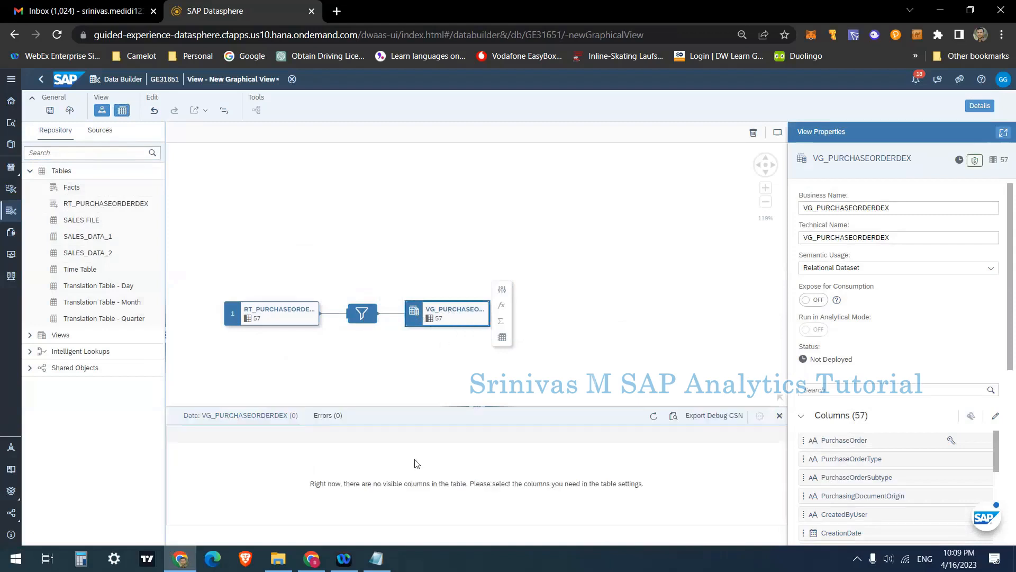
scroll(679, 498, "down", 1)
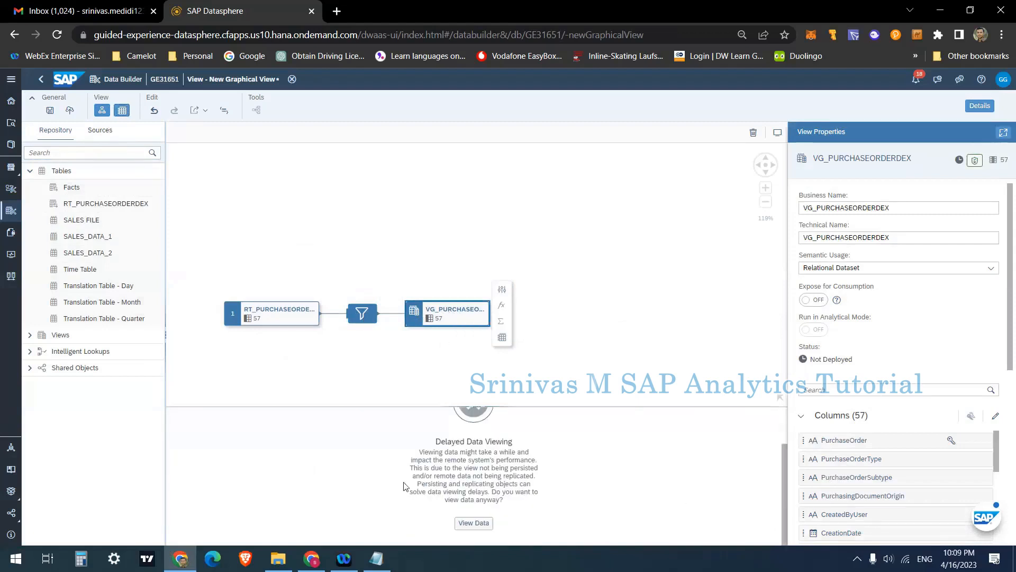
left_click(473, 524)
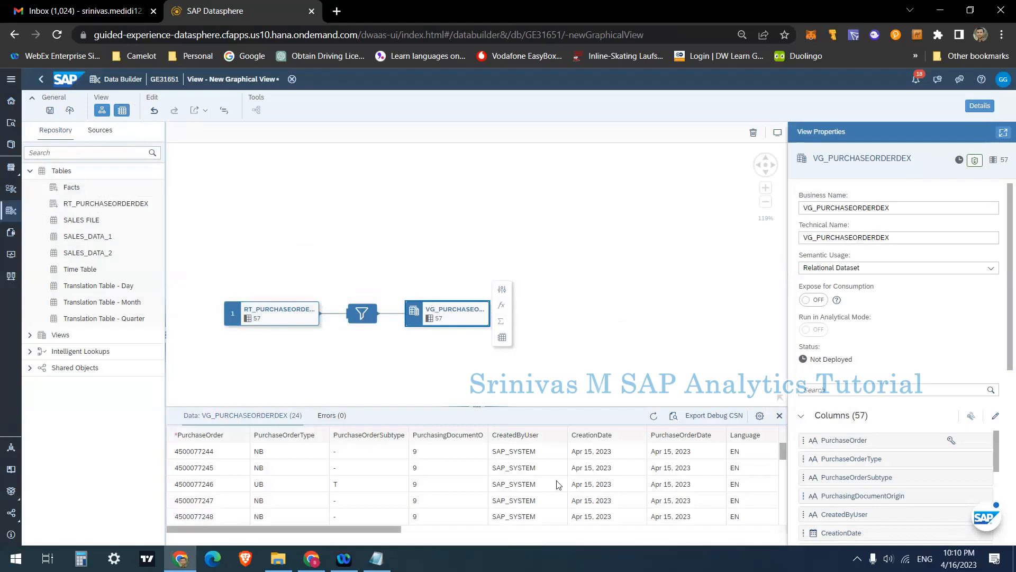
scroll(560, 484, "down", 5)
left_click_drag(363, 529, 746, 539)
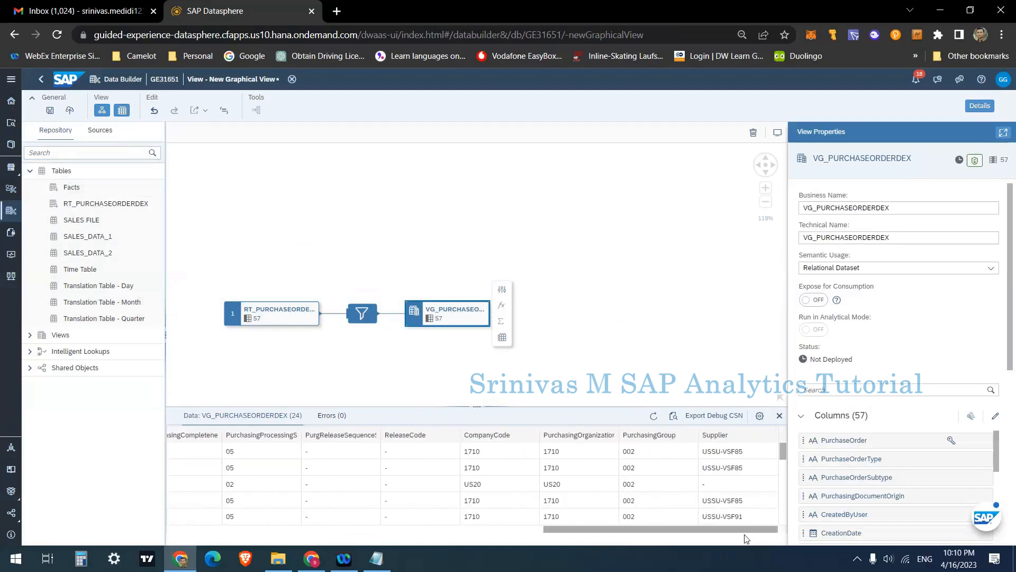
Step: Add a Rename/Exclude Columns projection node between the F_BASE filter and the output view
left_click_drag(599, 540, 659, 541)
left_click_drag(611, 536, 199, 536)
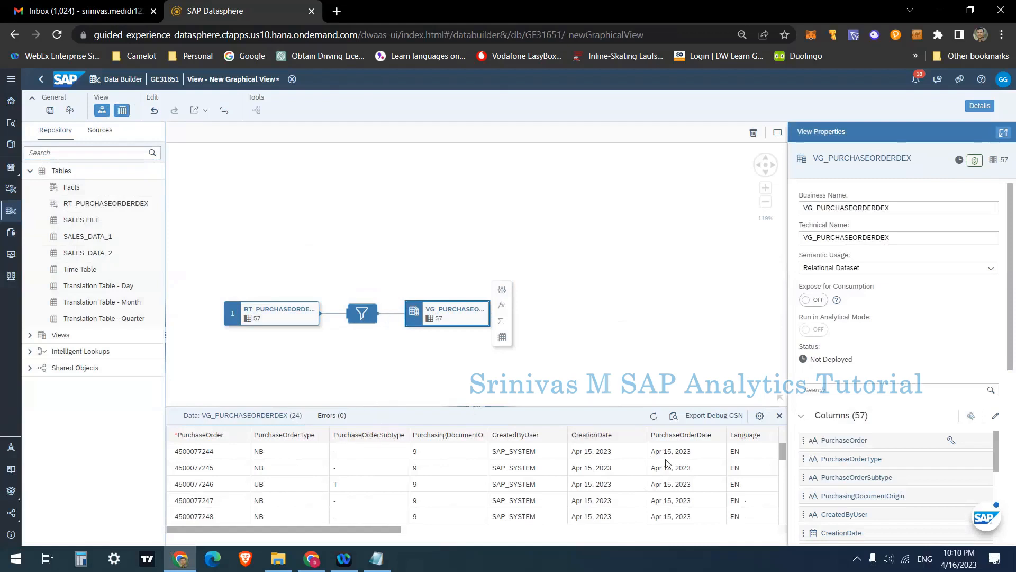
left_click(365, 313)
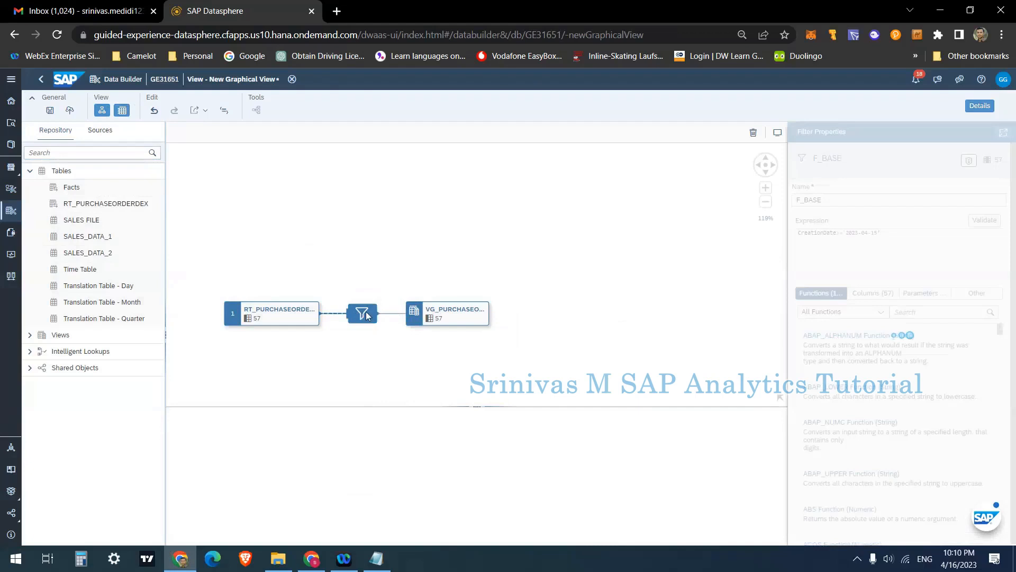
left_click(367, 312)
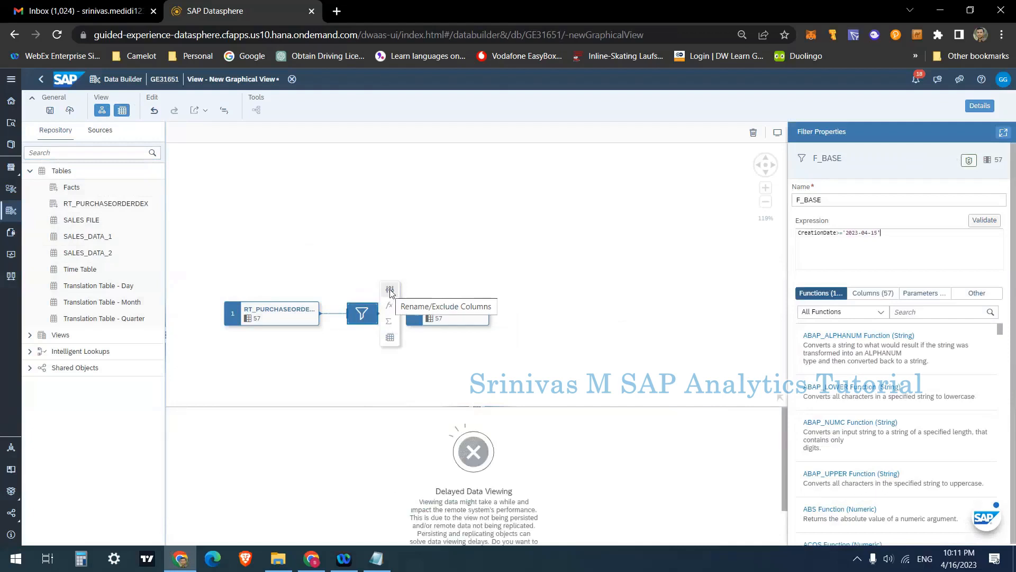
left_click(390, 291)
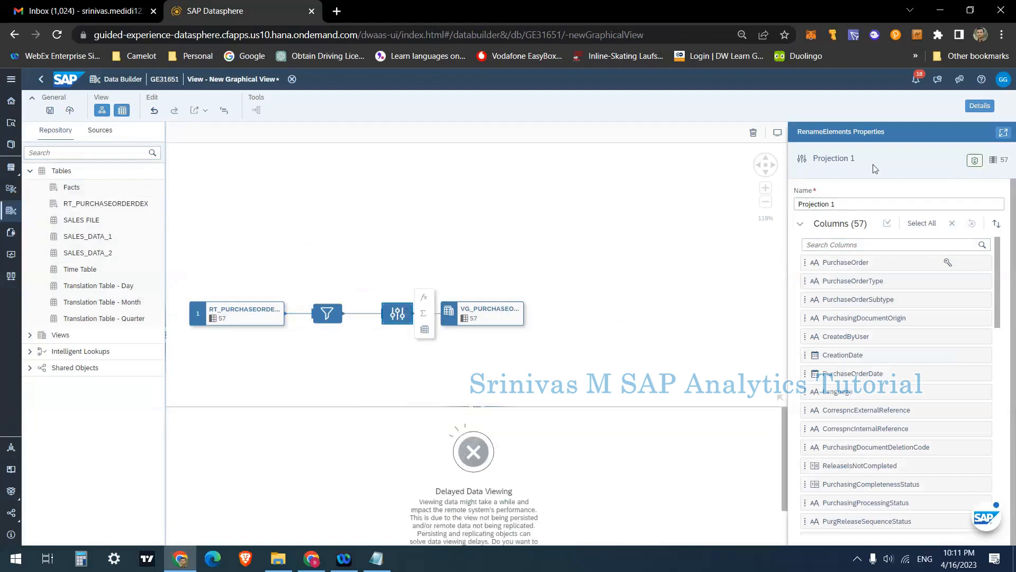
Step: Rename the projection node Projection 1 as P_BASE
left_click_drag(846, 202, 756, 203)
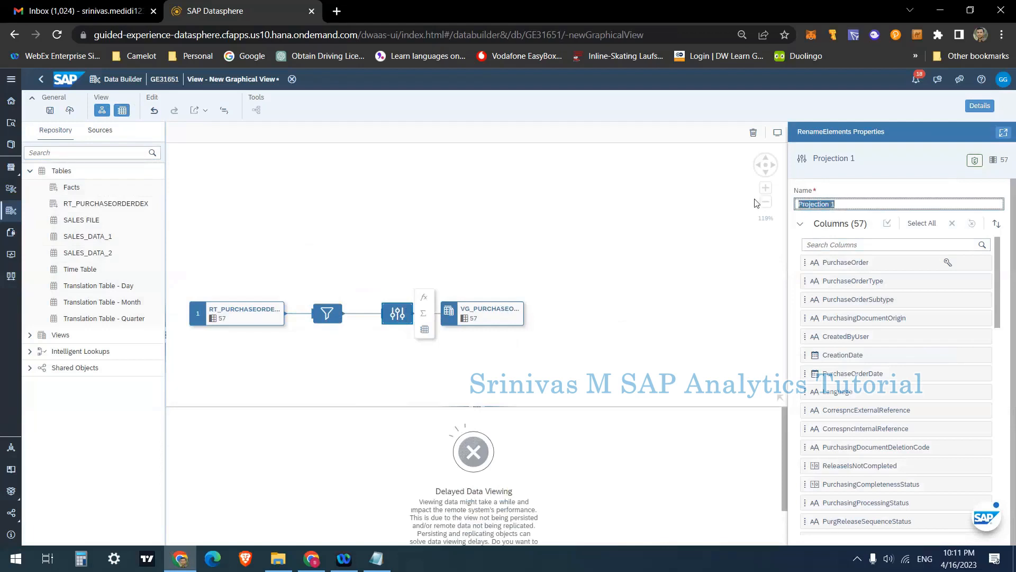
type("p")
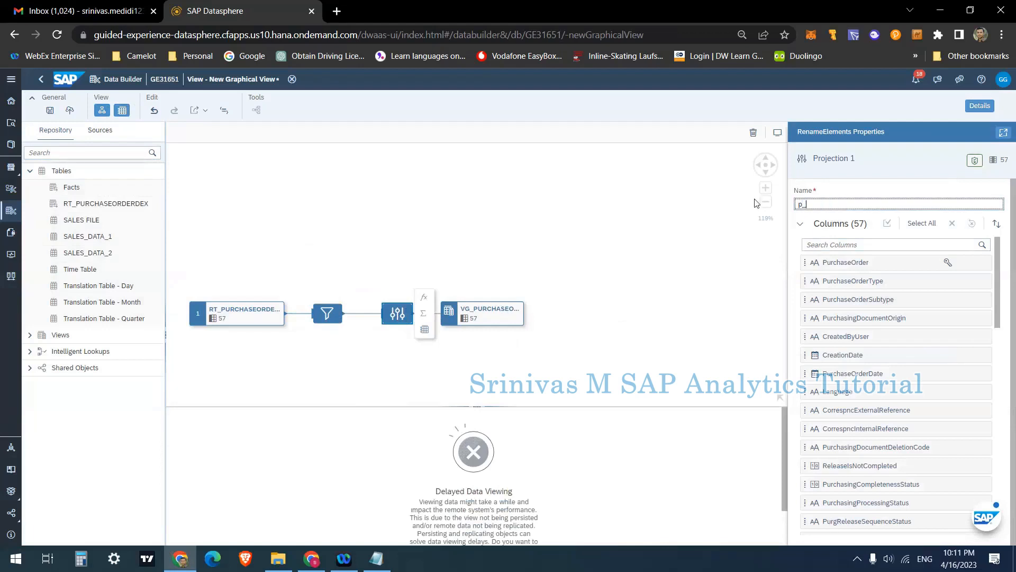
key("BackSpace")
Step: Review the full column list of P_BASE and exclude the PurchaseOrderSubtype and Language columns
scroll(850, 438, "down", 1)
scroll(850, 438, "down", 10)
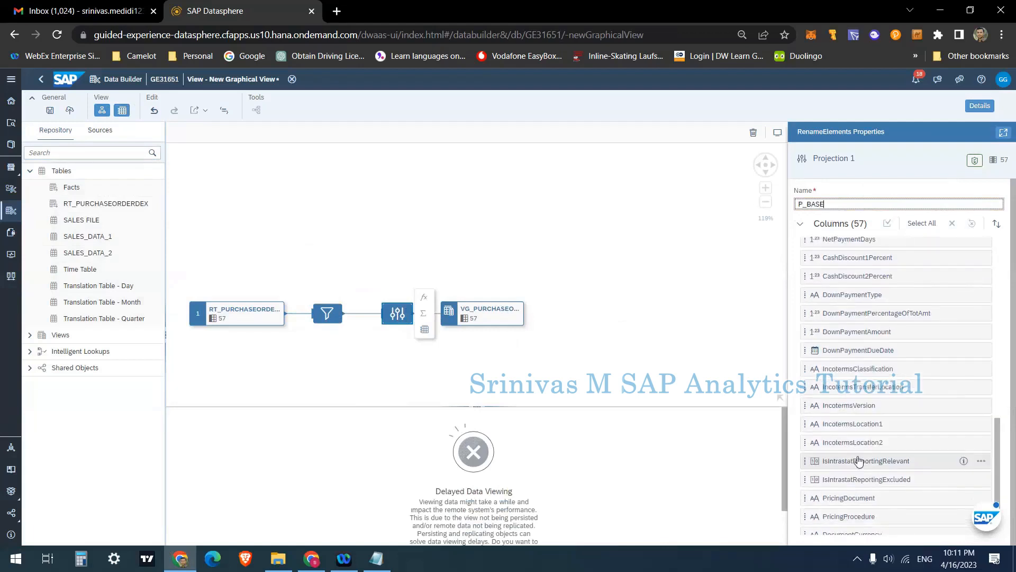
scroll(866, 387, "up", 12)
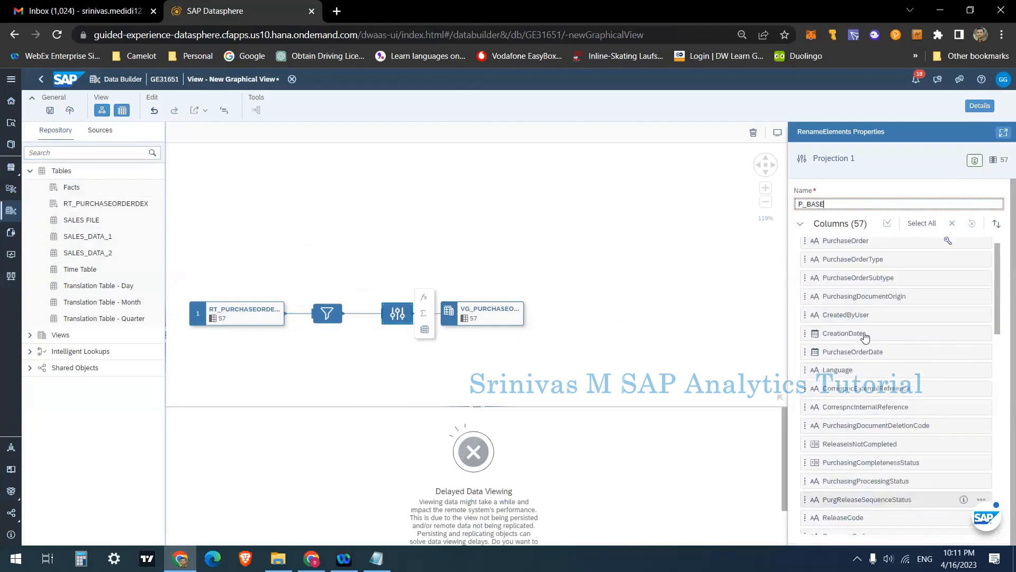
scroll(865, 339, "down", 13)
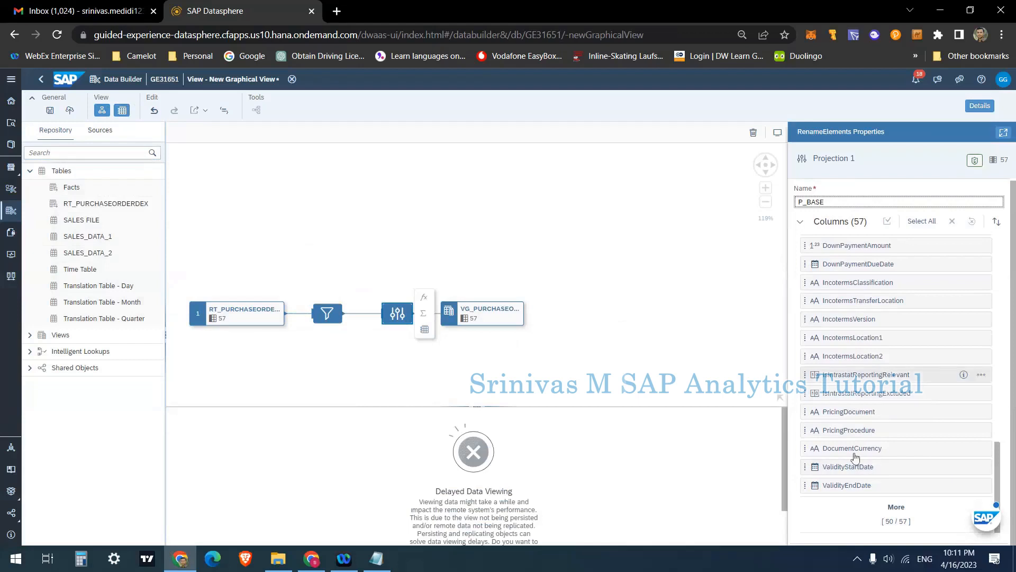
left_click(900, 513)
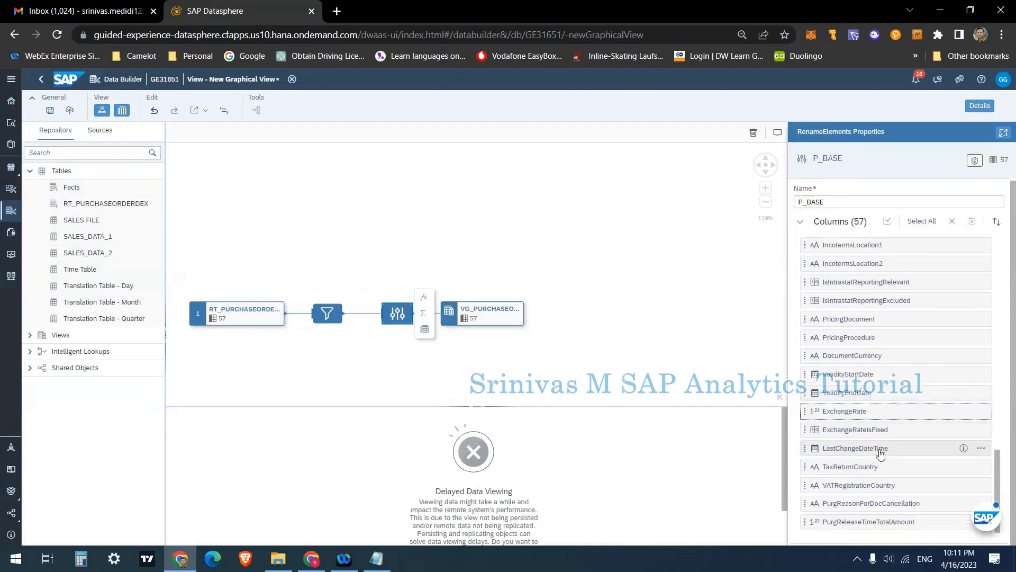
scroll(878, 457, "up", 15)
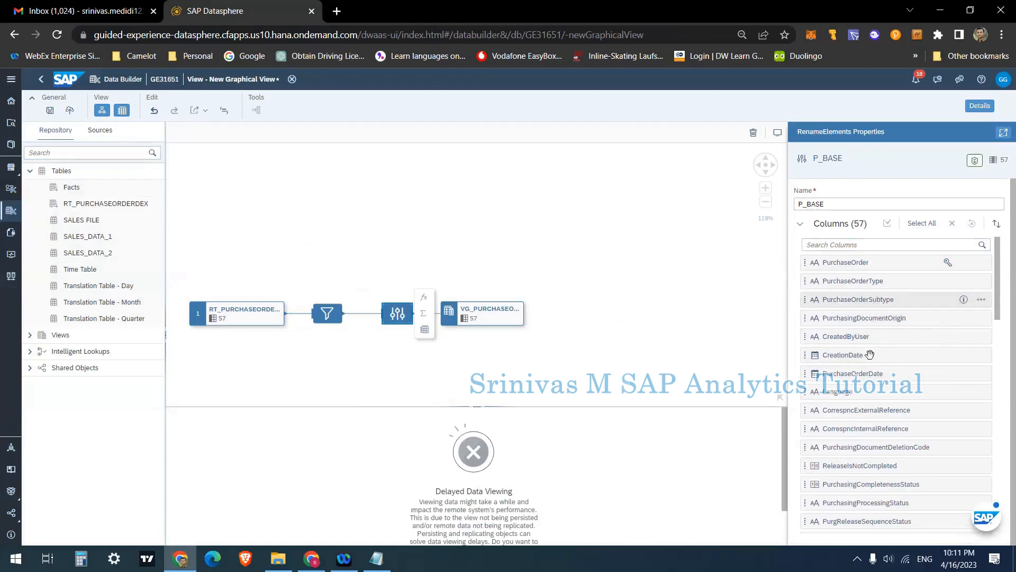
left_click(981, 300)
left_click(961, 314)
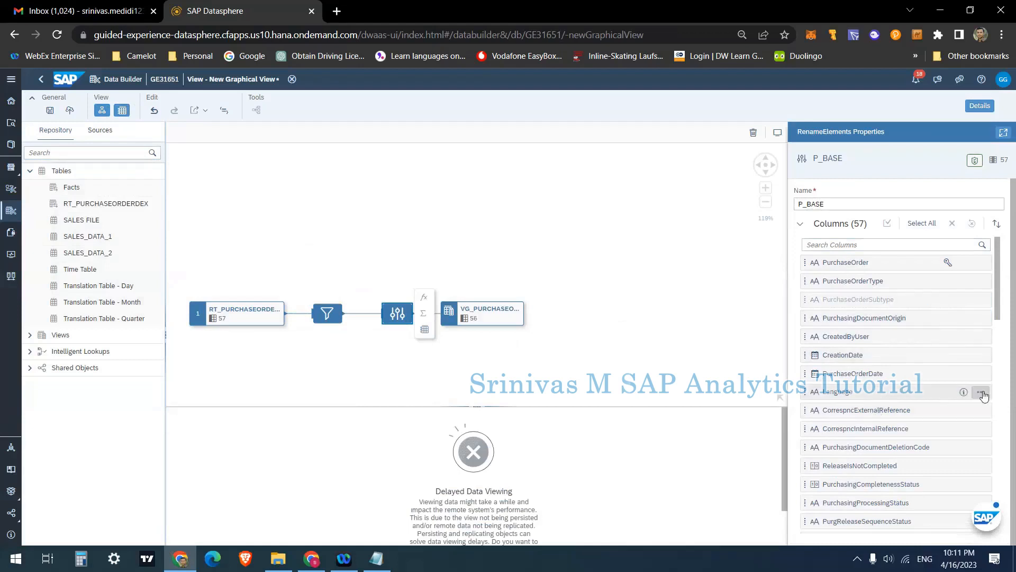
left_click(982, 392)
left_click(932, 406)
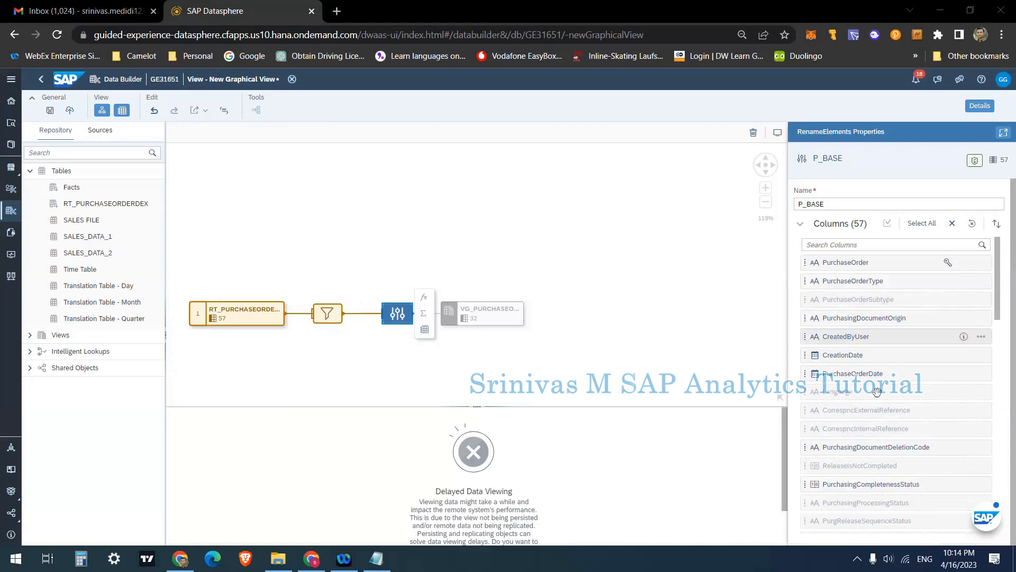
Step: Look at the options offered for the excluded column IsIntrastatReportingExcluded in P_BASE
scroll(876, 391, "down", 10)
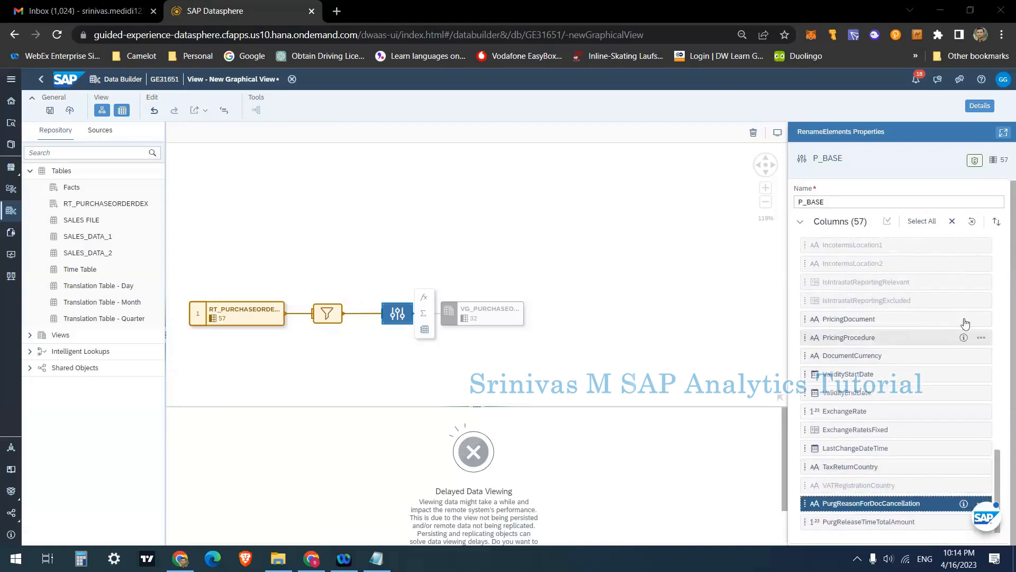
left_click(981, 302)
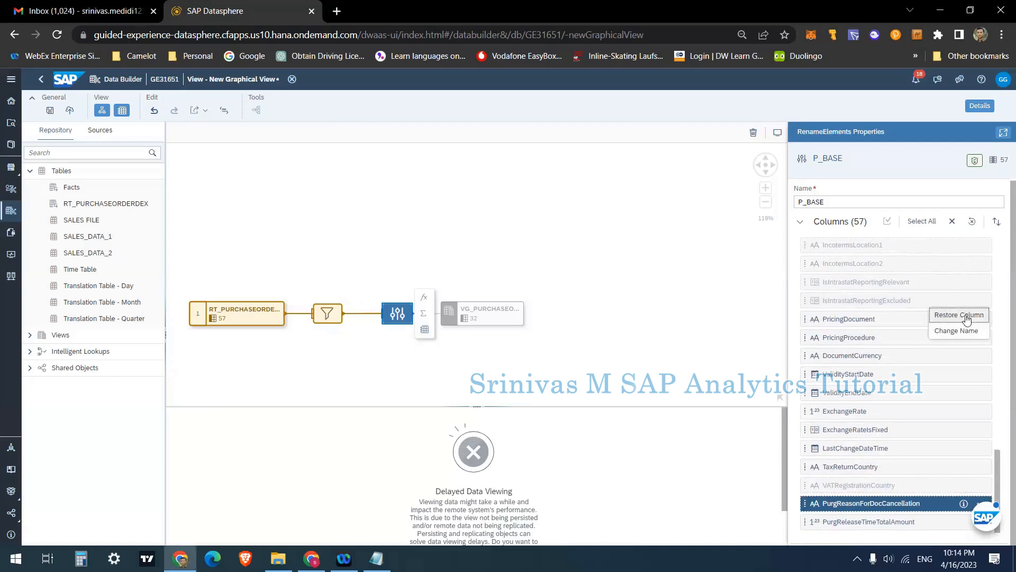
left_click(899, 306)
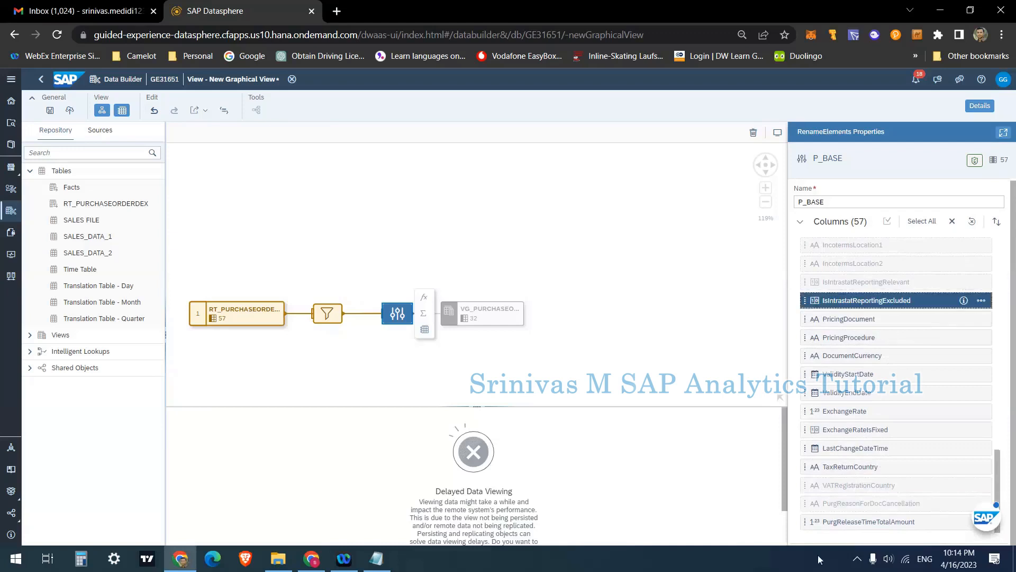
Step: Exclude the PurgReleaseTimeTotalAmount column from the P_BASE projection
left_click(903, 501)
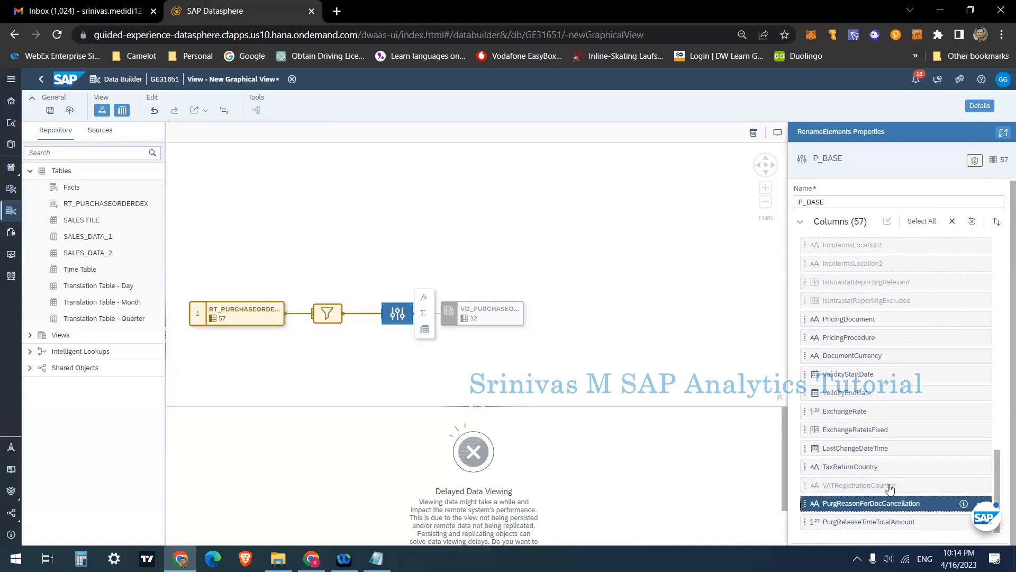
left_click(890, 488)
left_click(892, 505)
left_click(900, 522)
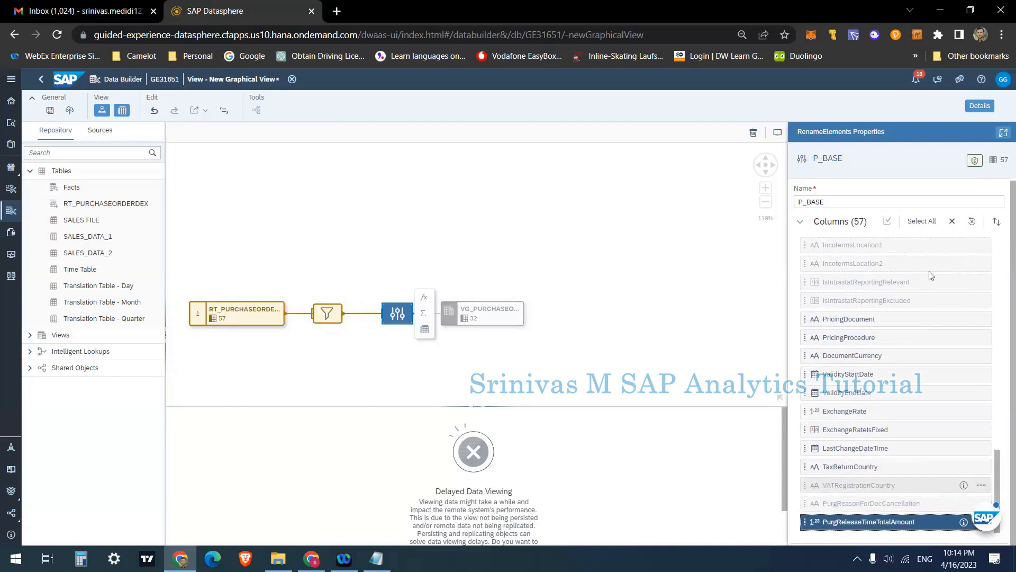
left_click(955, 225)
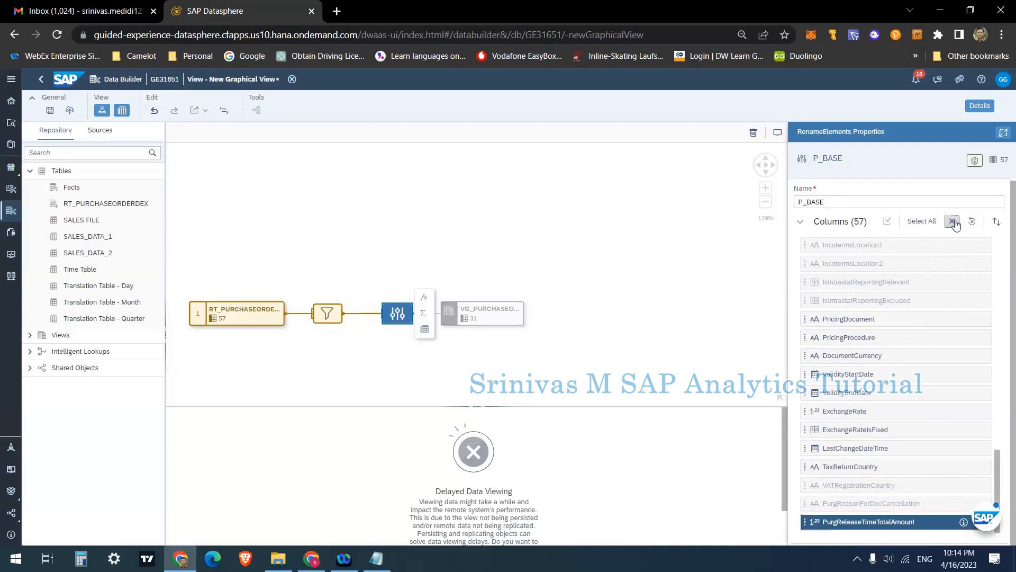
left_click(905, 491)
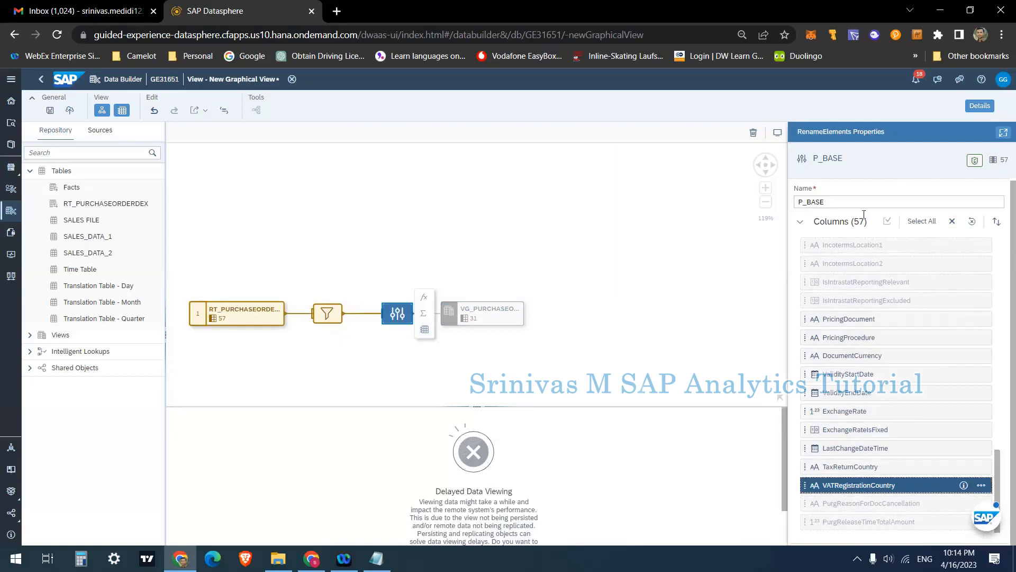
scroll(848, 280, "up", 5)
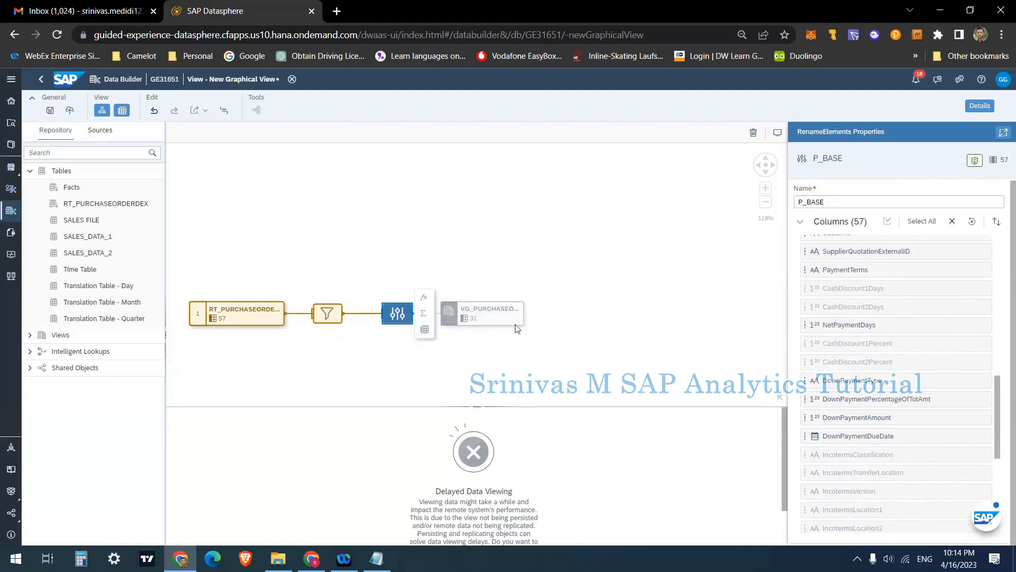
Step: Preview the data of the output view VG_PURCHASEORDERDEX and look through its remaining columns
left_click(472, 316)
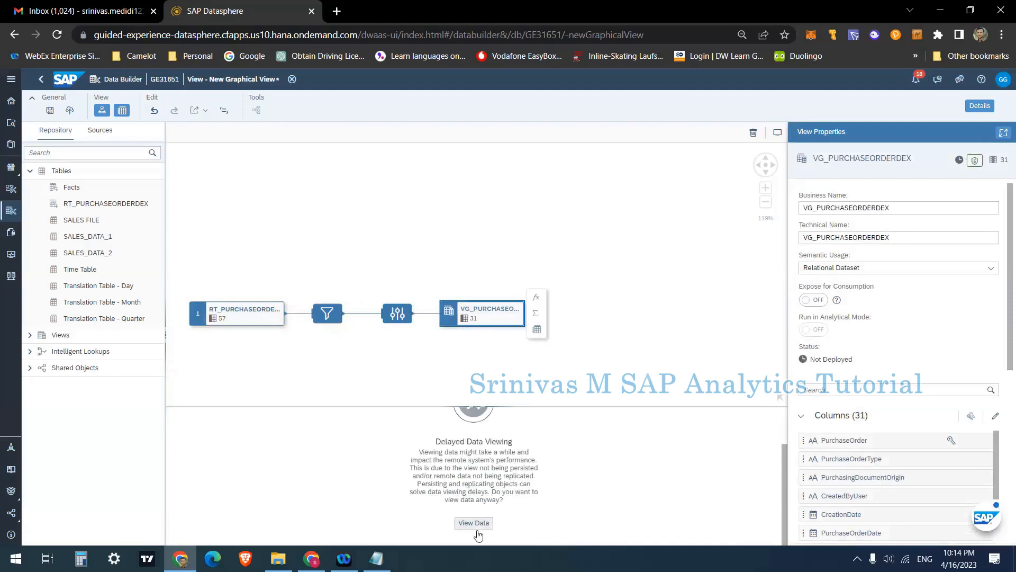
left_click(475, 523)
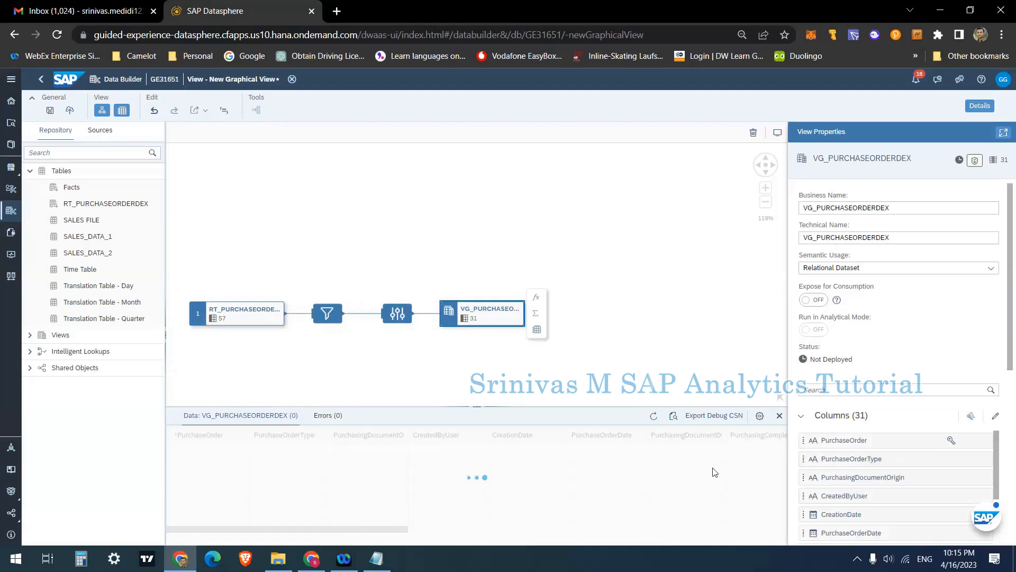
scroll(876, 456, "down", 3)
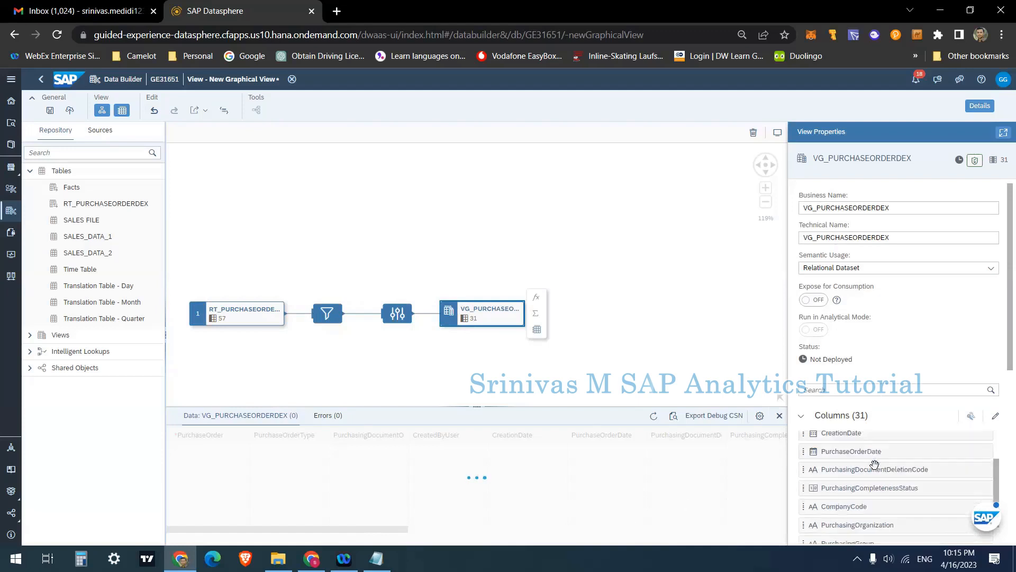
scroll(874, 464, "down", 6)
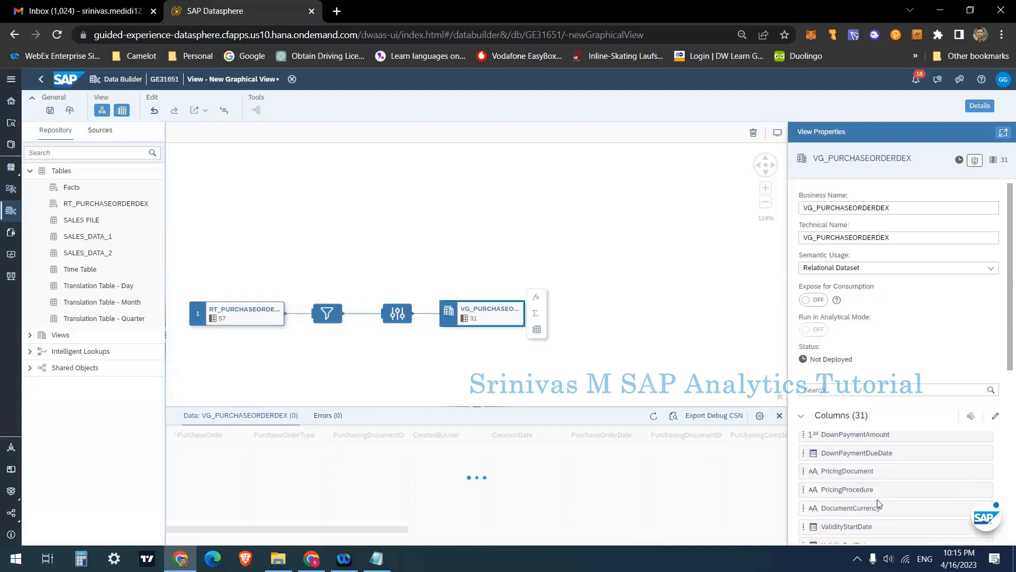
scroll(879, 503, "down", 10)
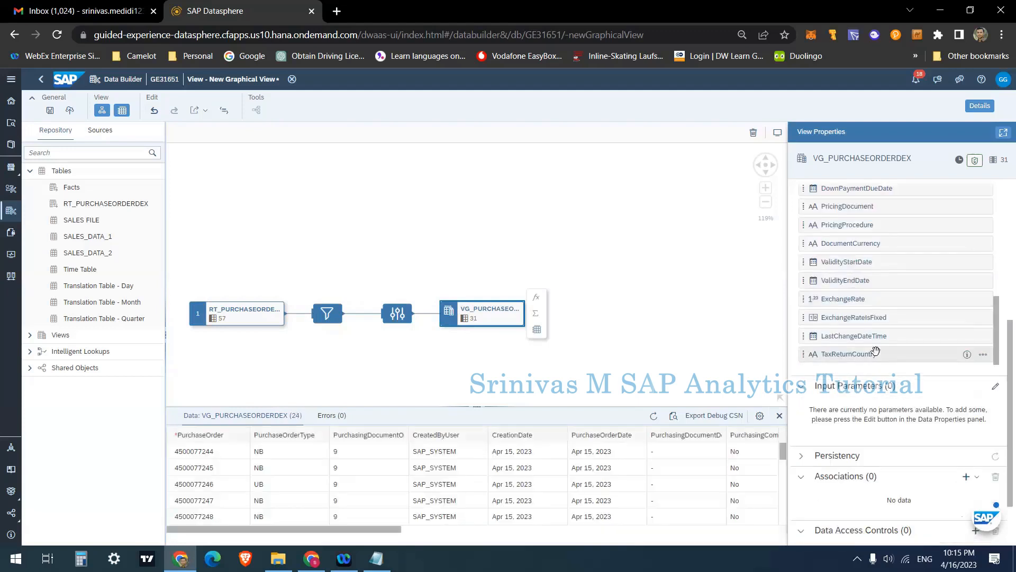
scroll(876, 350, "up", 2)
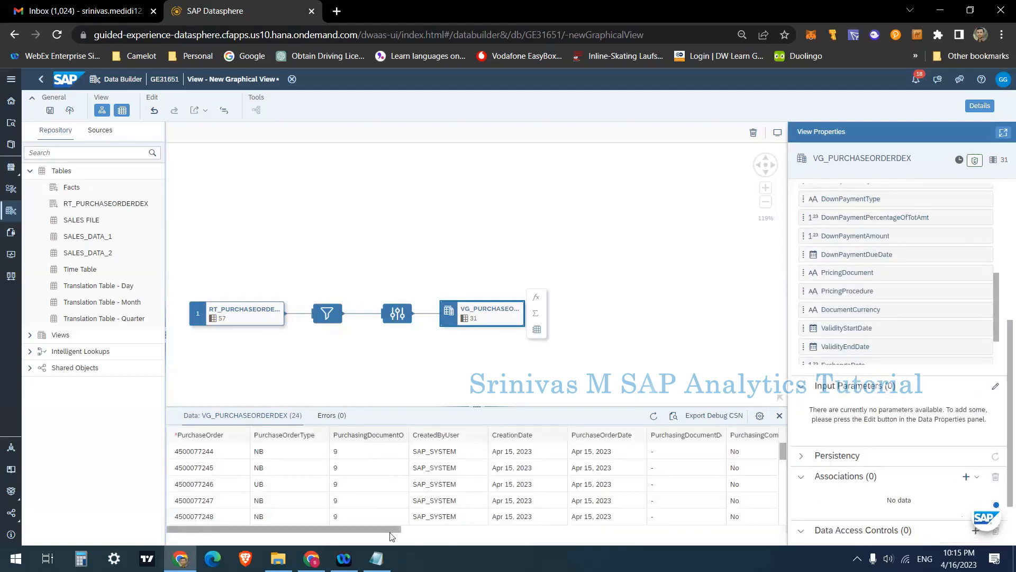
left_click_drag(427, 528, 399, 538)
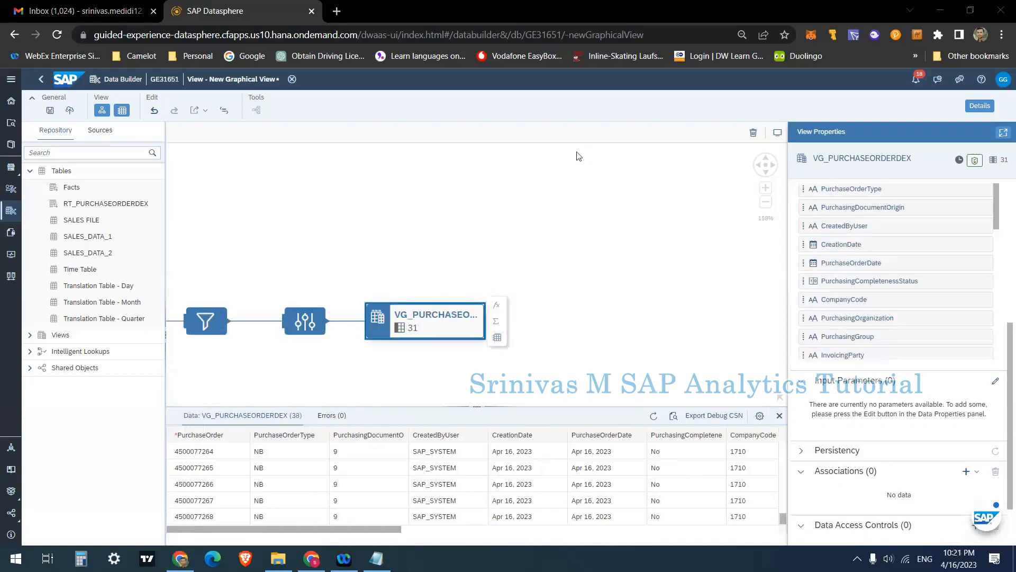
left_click(431, 218)
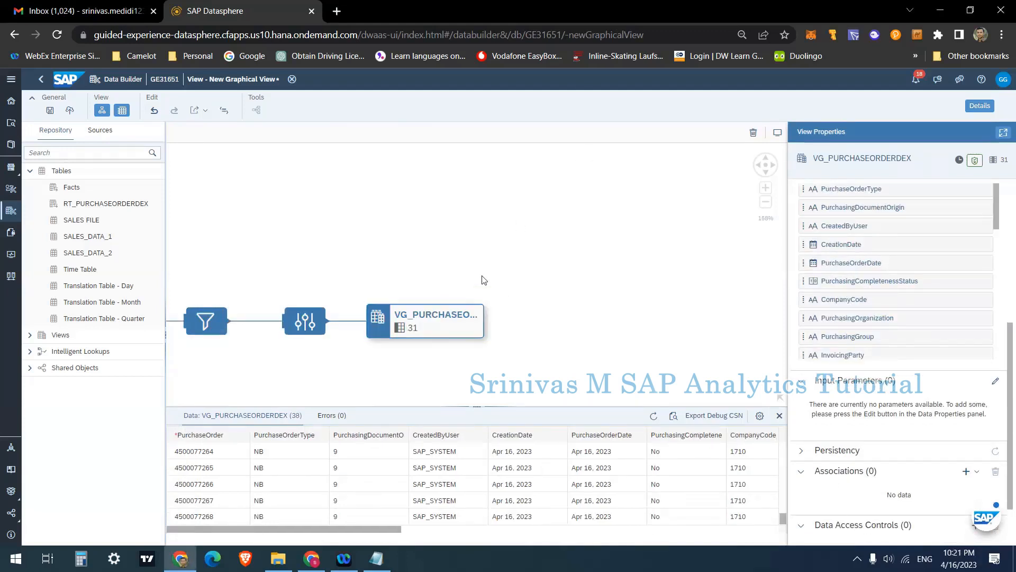
scroll(482, 277, "down", 4)
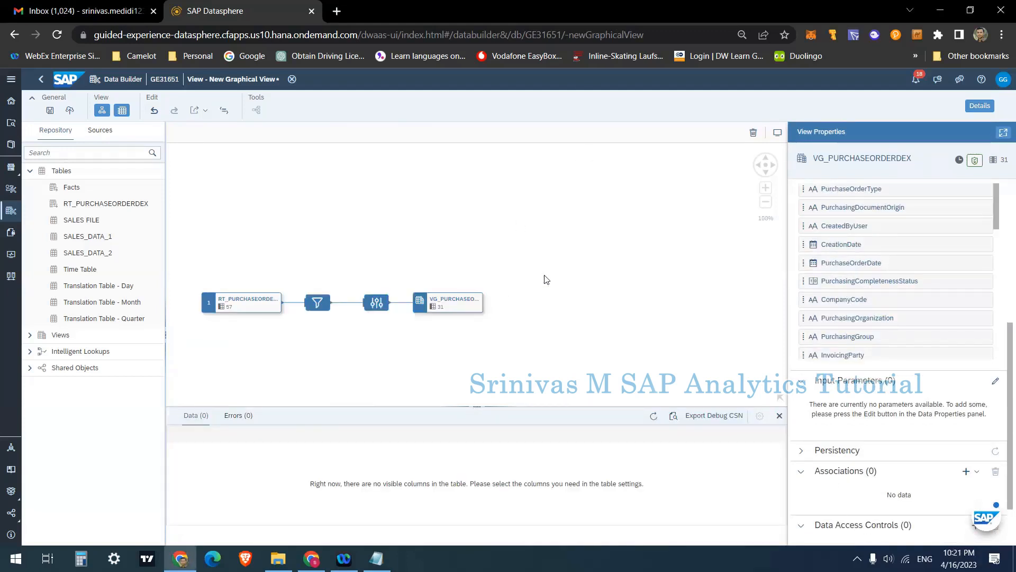
scroll(523, 302, "up", 2)
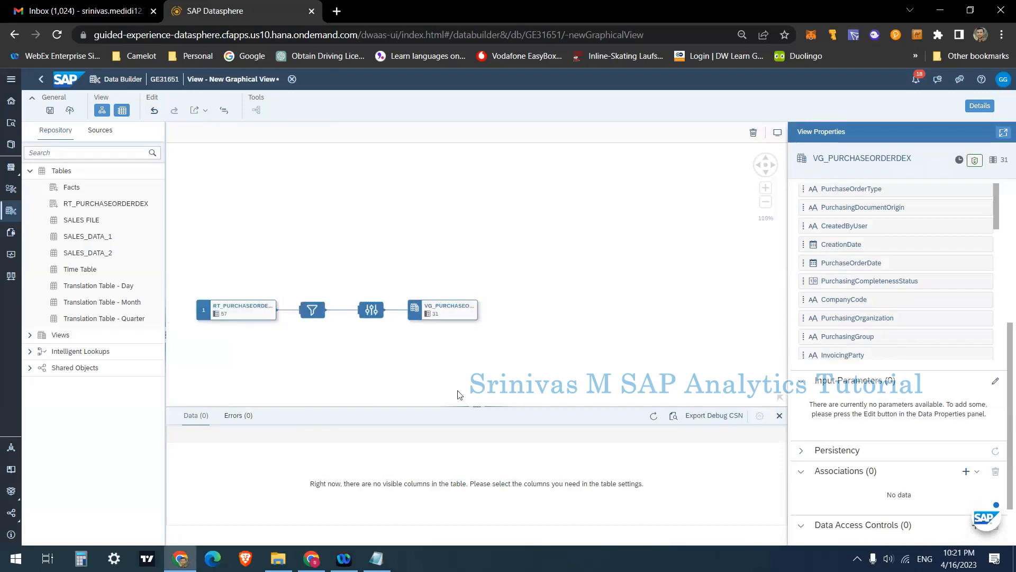
left_click_drag(259, 364, 413, 330)
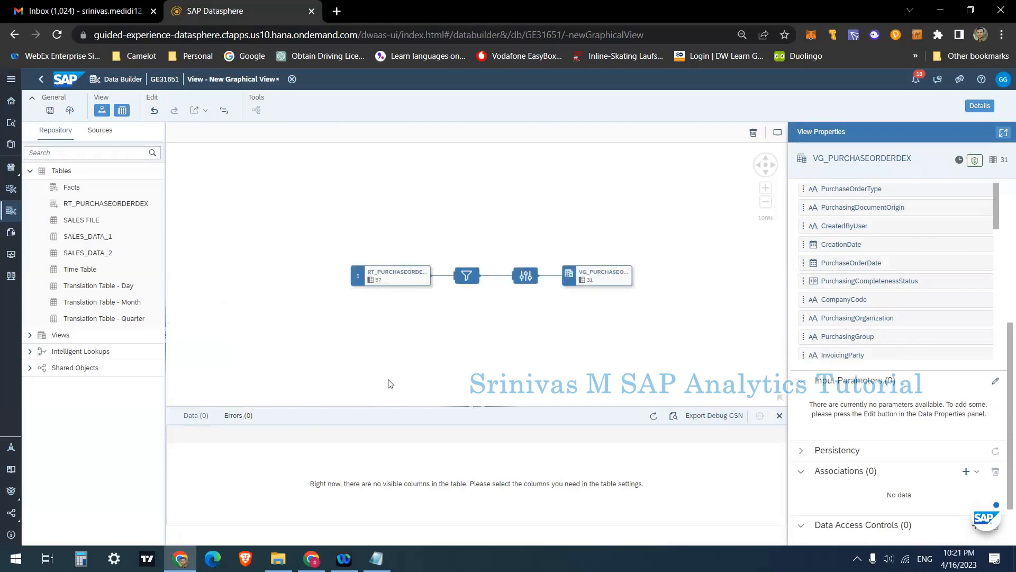
left_click(580, 276)
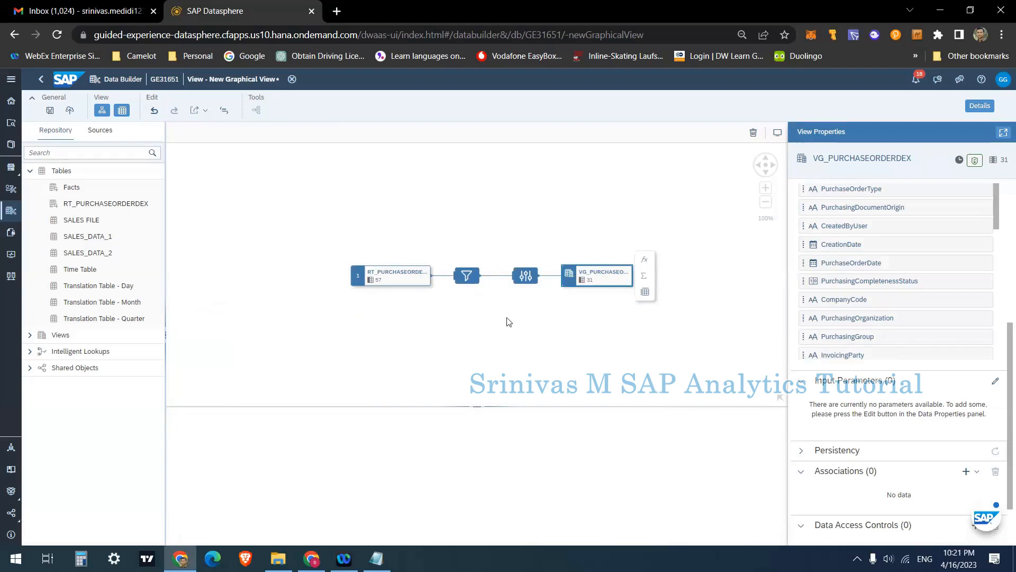
scroll(508, 321, "up", 2)
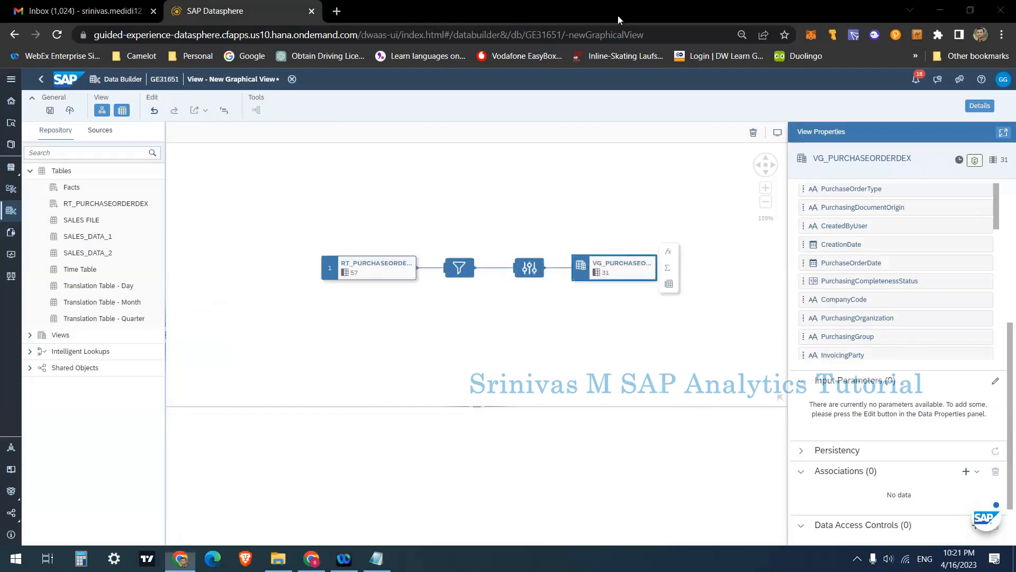
left_click(394, 205)
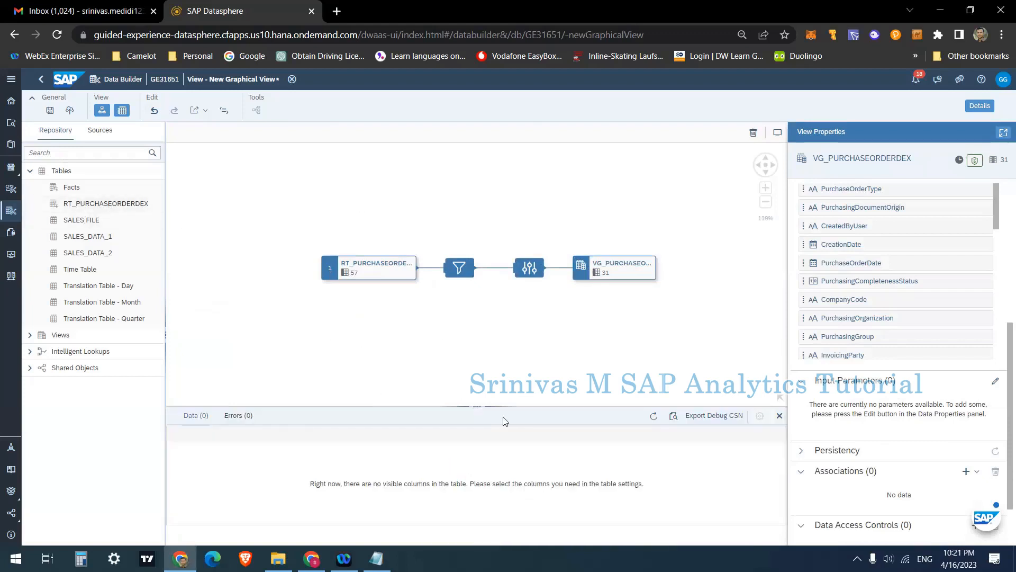
Step: Look through the columns of the output view VG_PURCHASEORDERDEX and compare it with the source table RT_PURCHASEORDERDEX
scroll(826, 275, "up", 4)
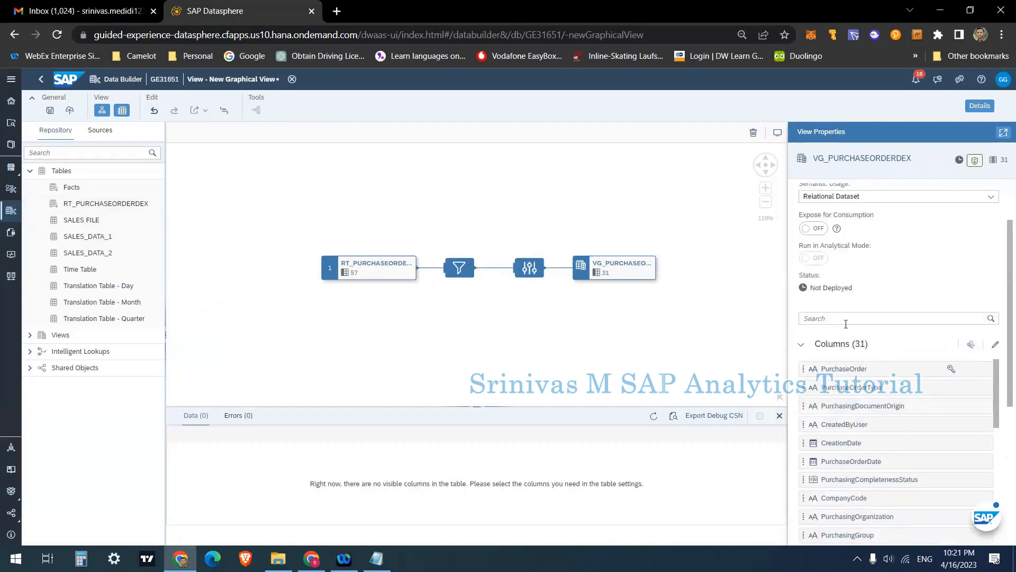
scroll(846, 324, "down", 3)
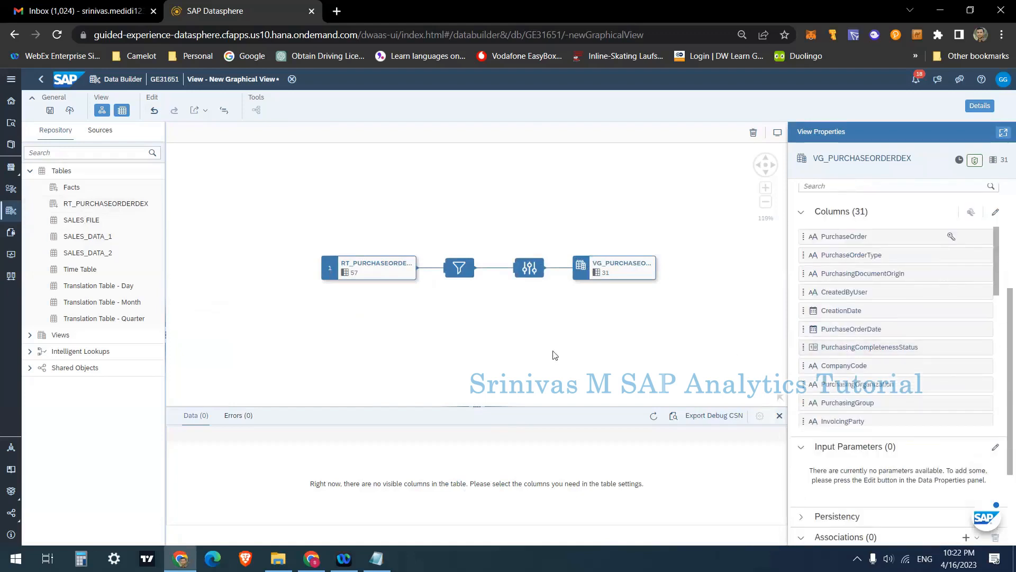
left_click(398, 275)
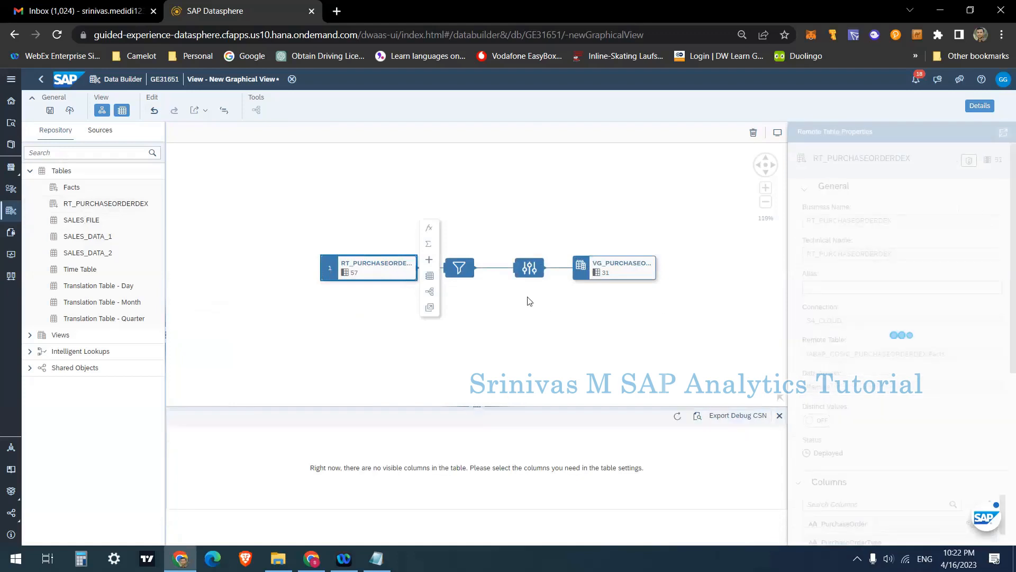
left_click(587, 271)
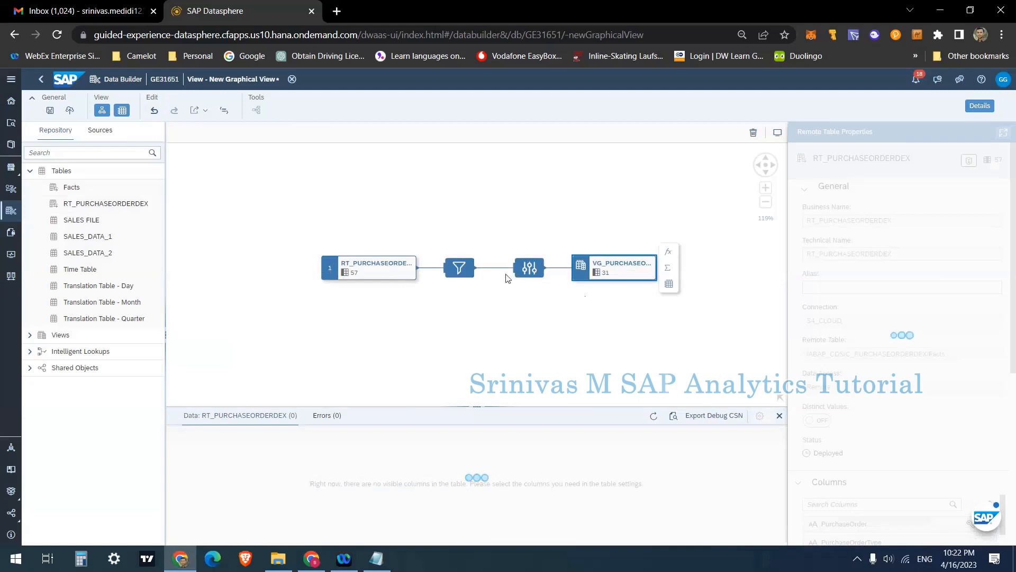
Step: Examine the F_BASE filter's expression and the functions and parameters available for it
left_click(460, 268)
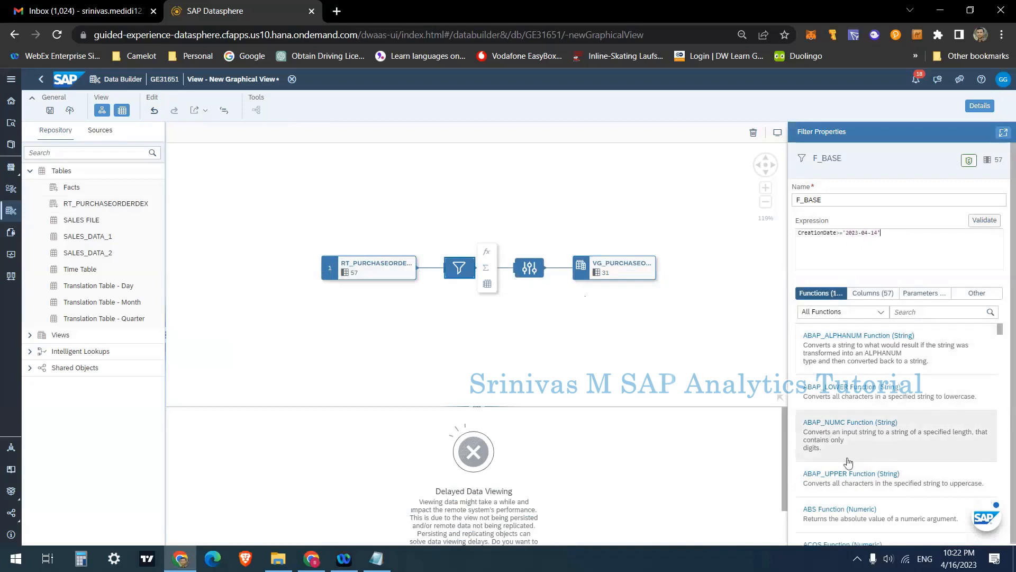
scroll(849, 463, "down", 5)
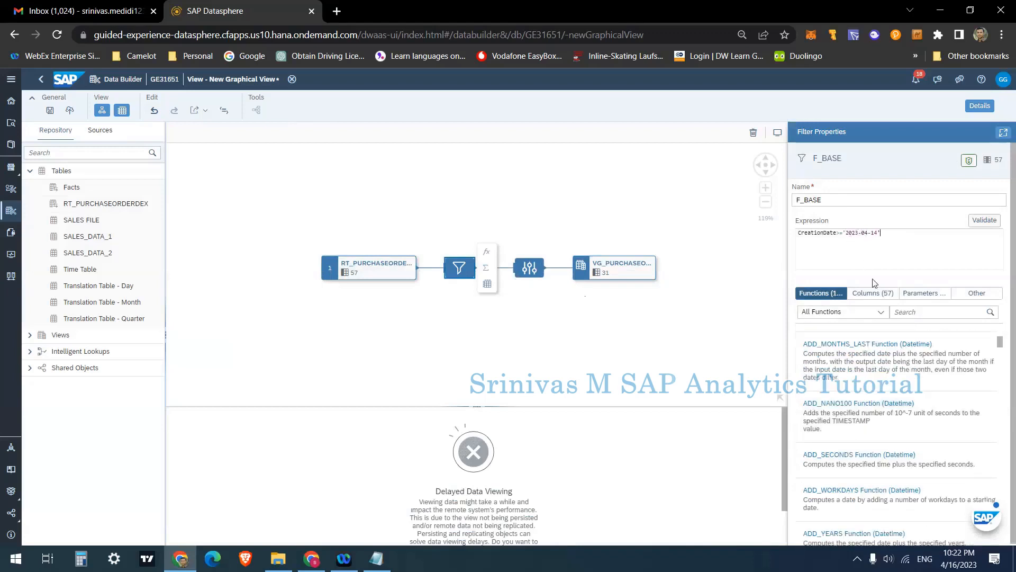
left_click(915, 295)
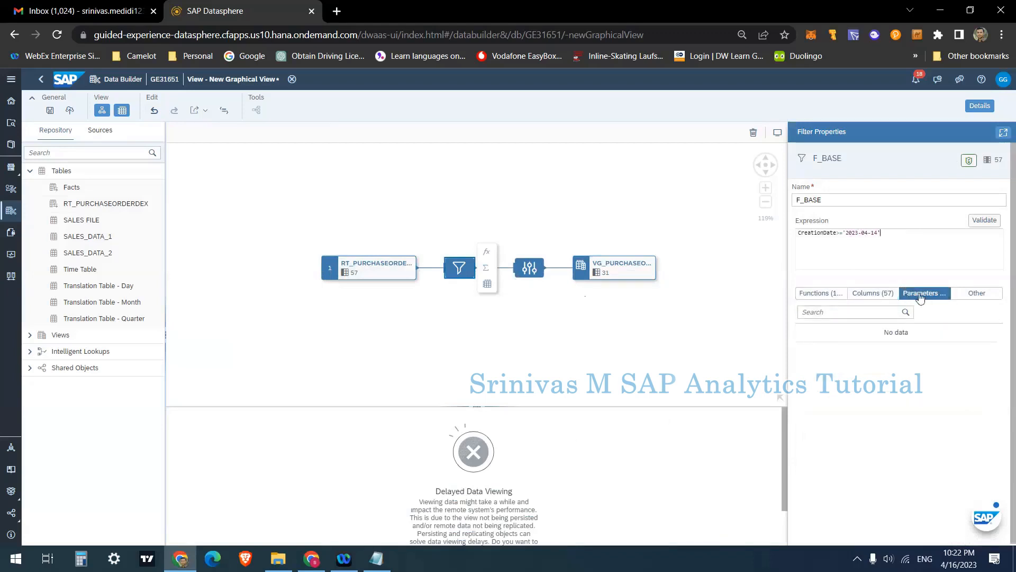
left_click(813, 294)
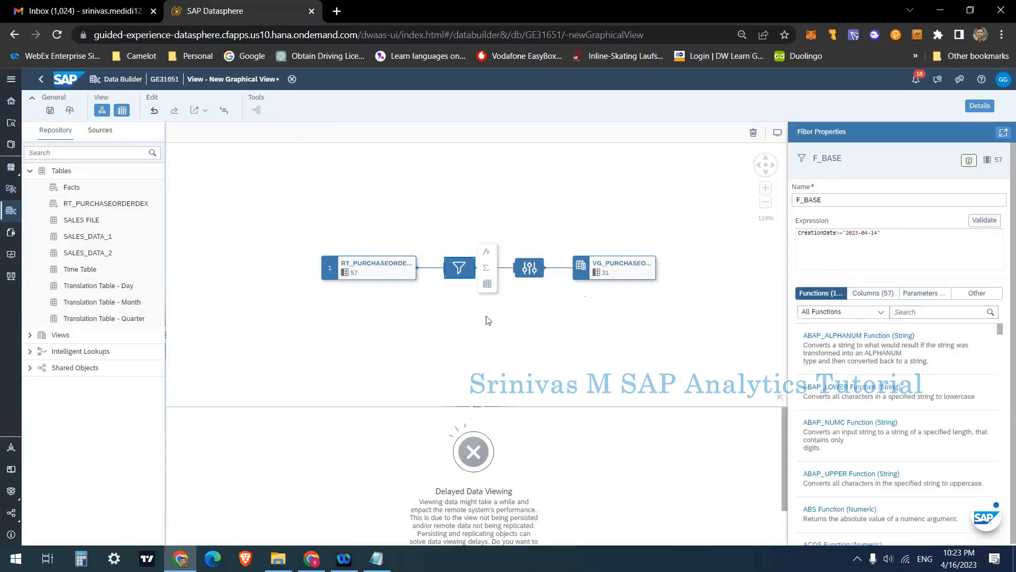
Step: Look at the business and technical name settings for renaming the PurchaseOrderType column in P_BASE, without changing them
left_click_drag(556, 322, 468, 339)
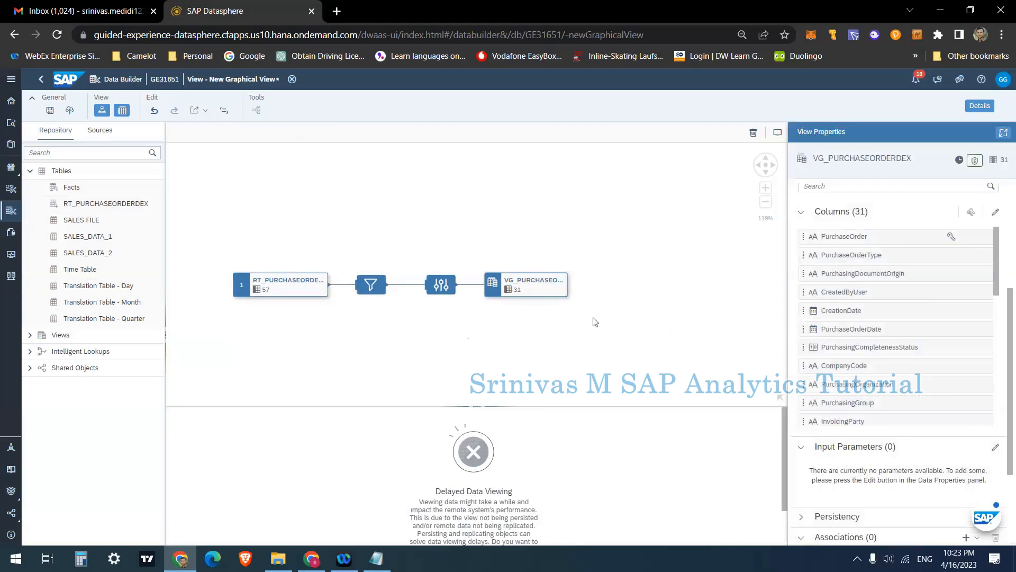
left_click(522, 288)
left_click(409, 289)
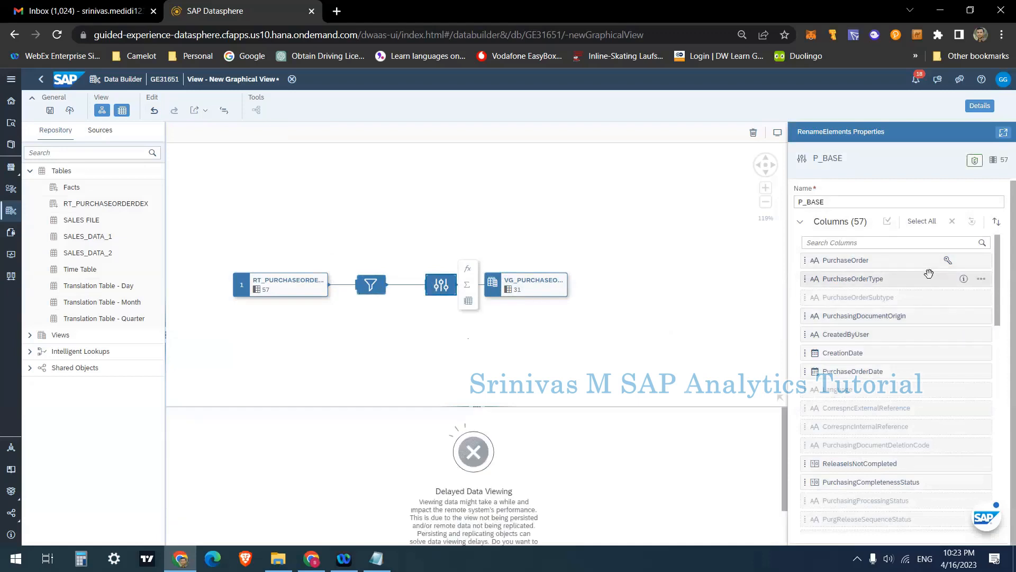
left_click(981, 278)
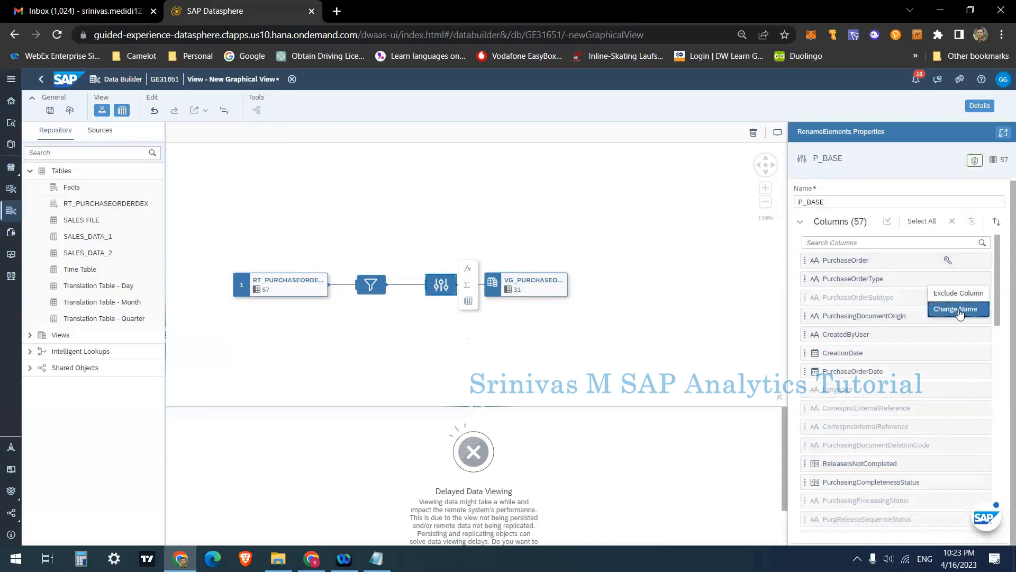
left_click(955, 308)
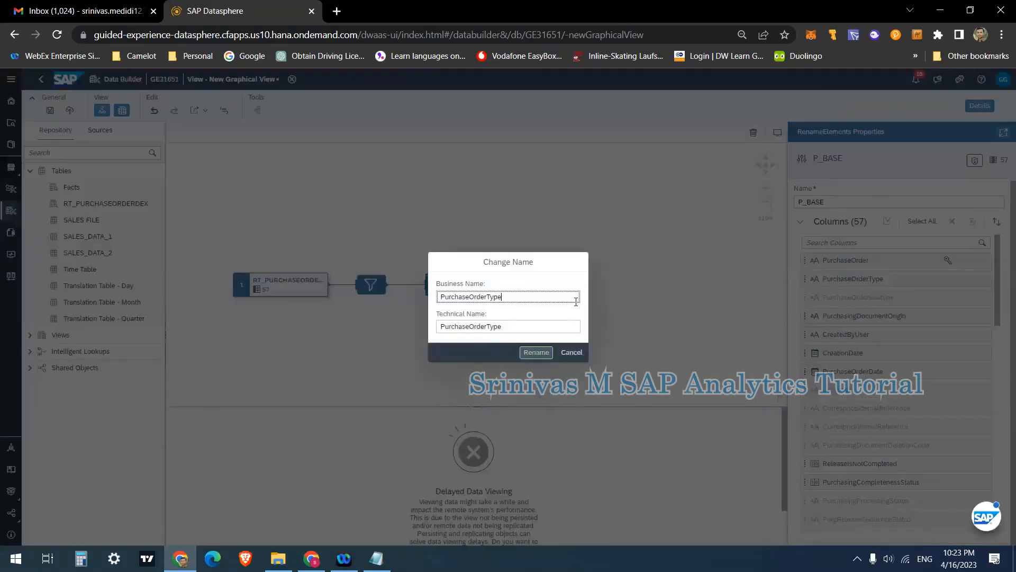
left_click(571, 352)
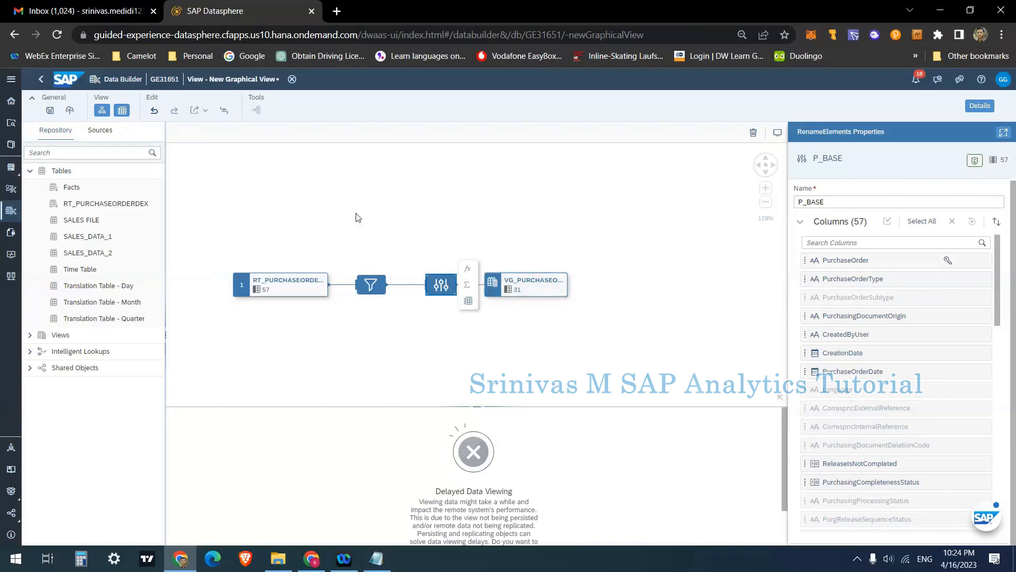
Step: Save the graphical view with the business and technical name VG_PURCHASEORDERDEX
scroll(356, 215, "down", 1)
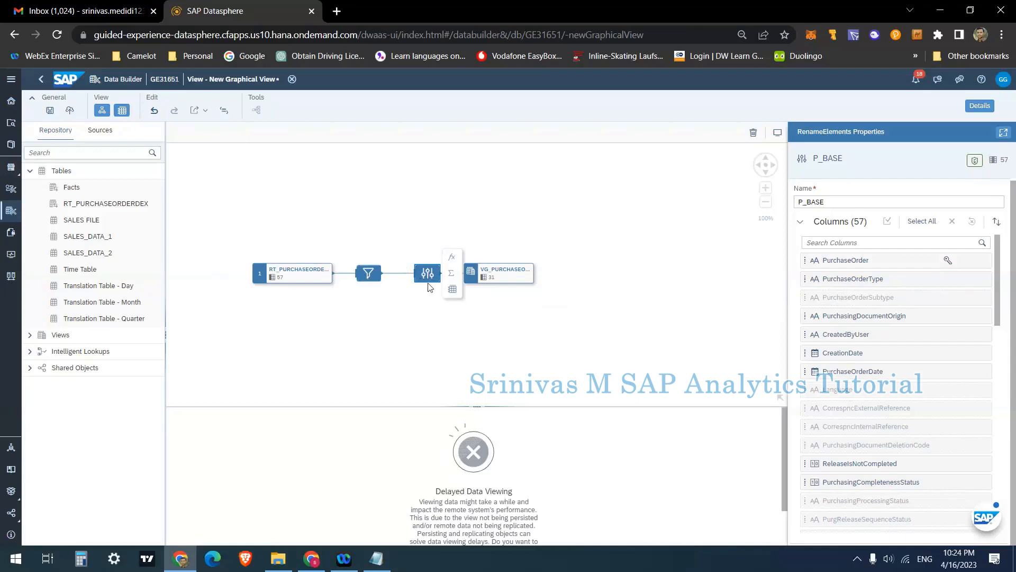
left_click(593, 269)
left_click(50, 111)
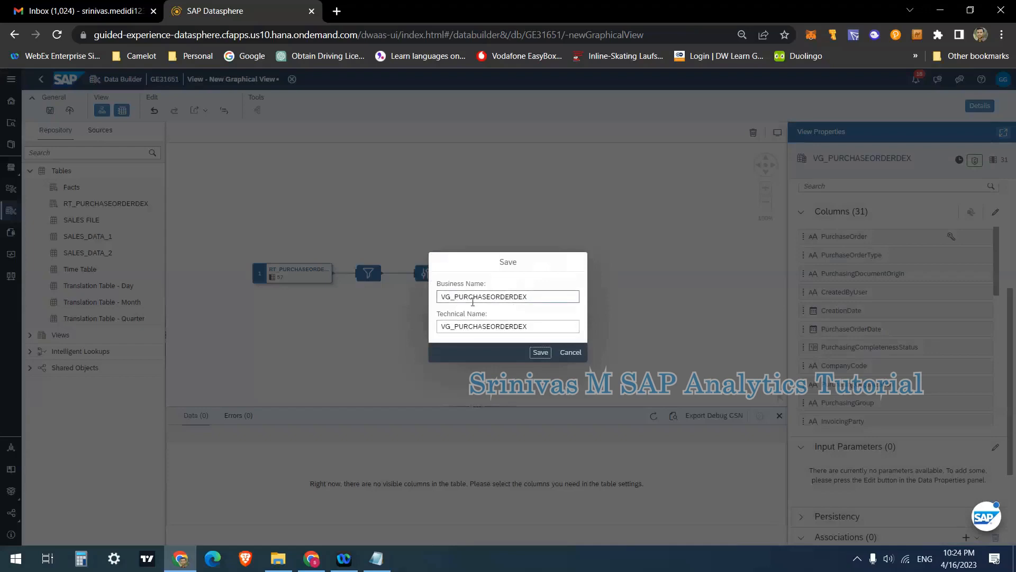
left_click(540, 352)
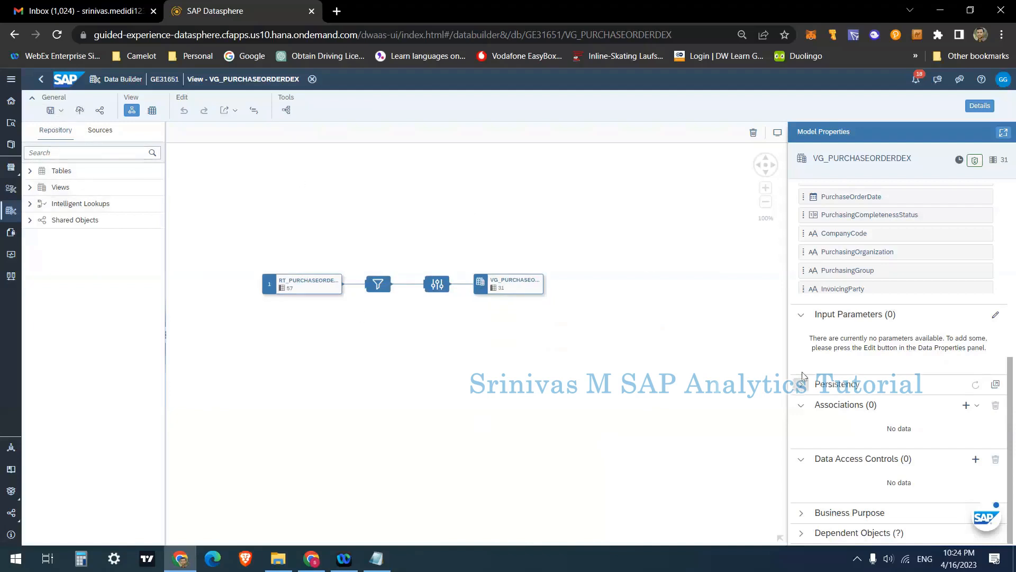
Step: Review the saved view's column list and expand its persistency details
scroll(842, 339, "up", 3)
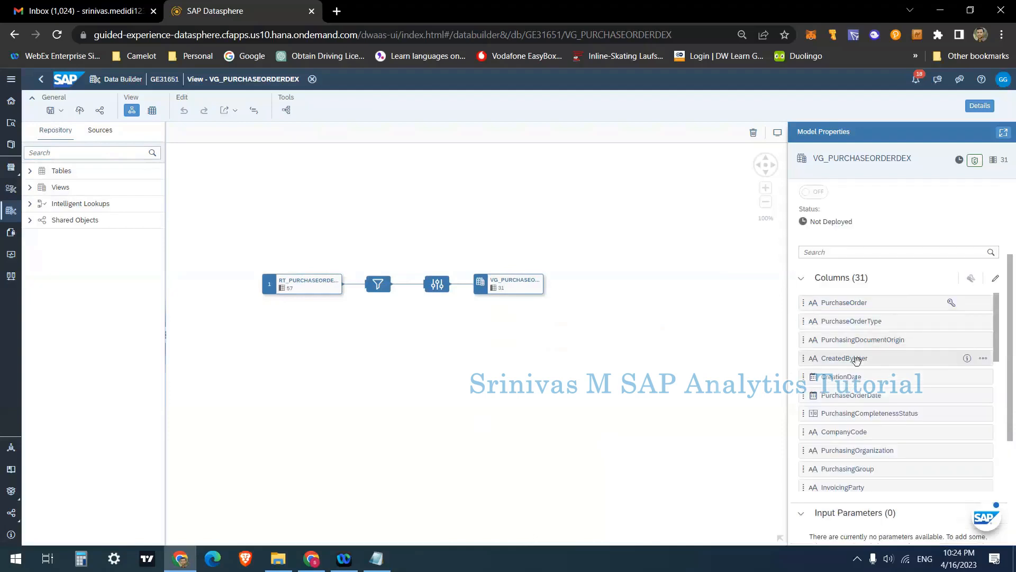
scroll(858, 354, "down", 5)
scroll(942, 370, "down", 10)
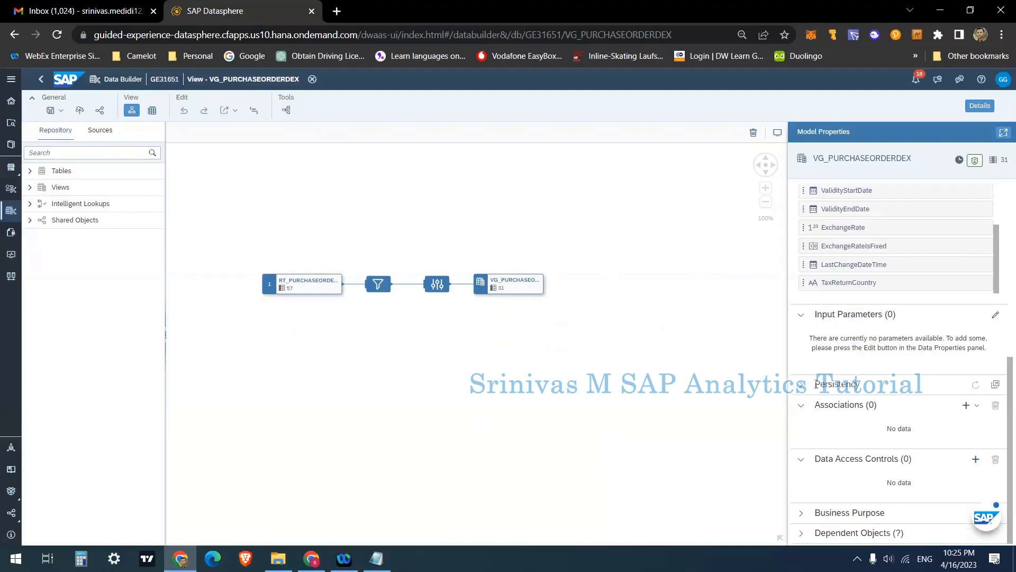
left_click(801, 385)
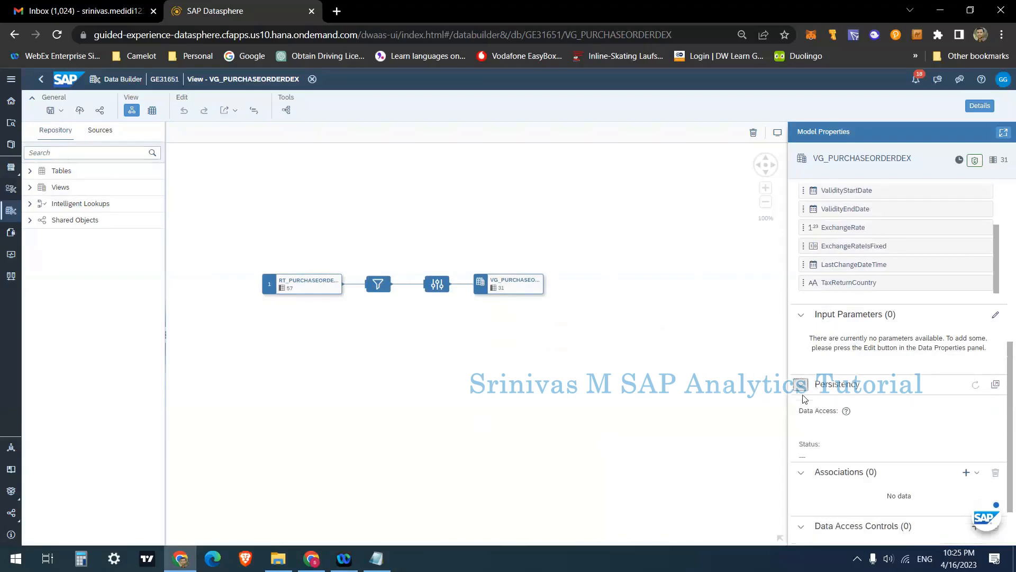
scroll(822, 403, "down", 1)
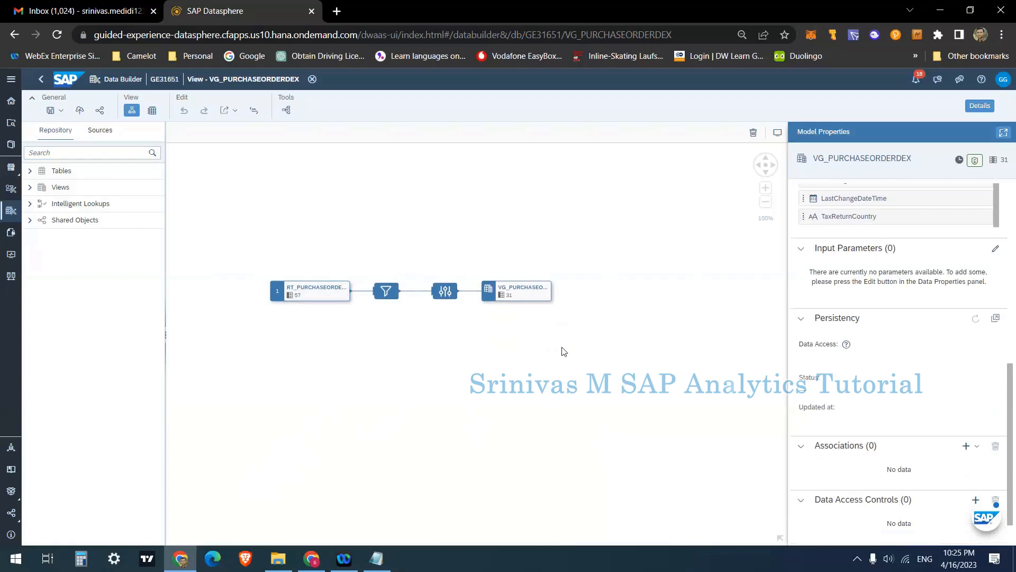
Step: Deploy the view VG_PURCHASEORDERDEX
left_click_drag(228, 230, 256, 222)
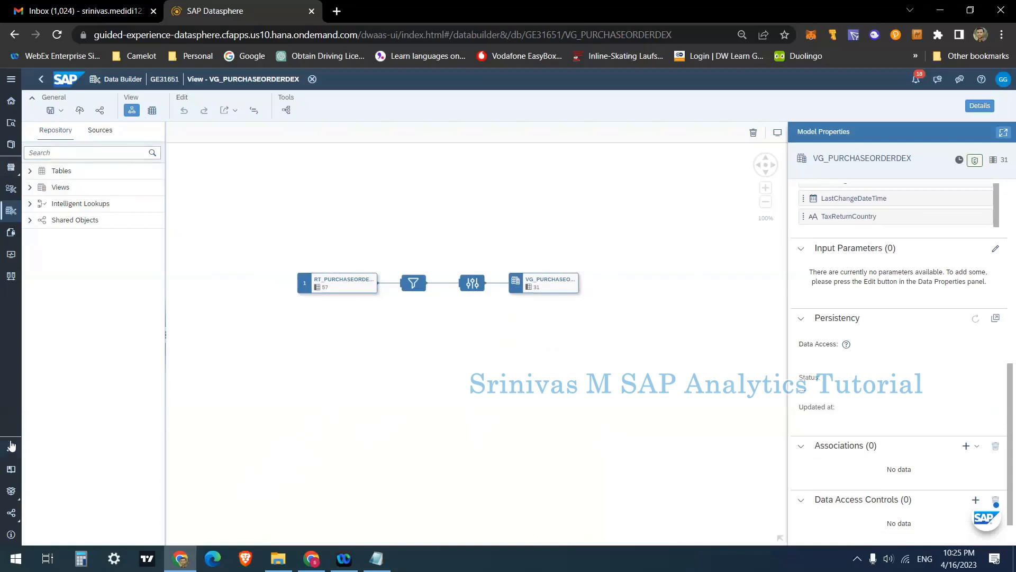
left_click_drag(317, 233, 281, 200)
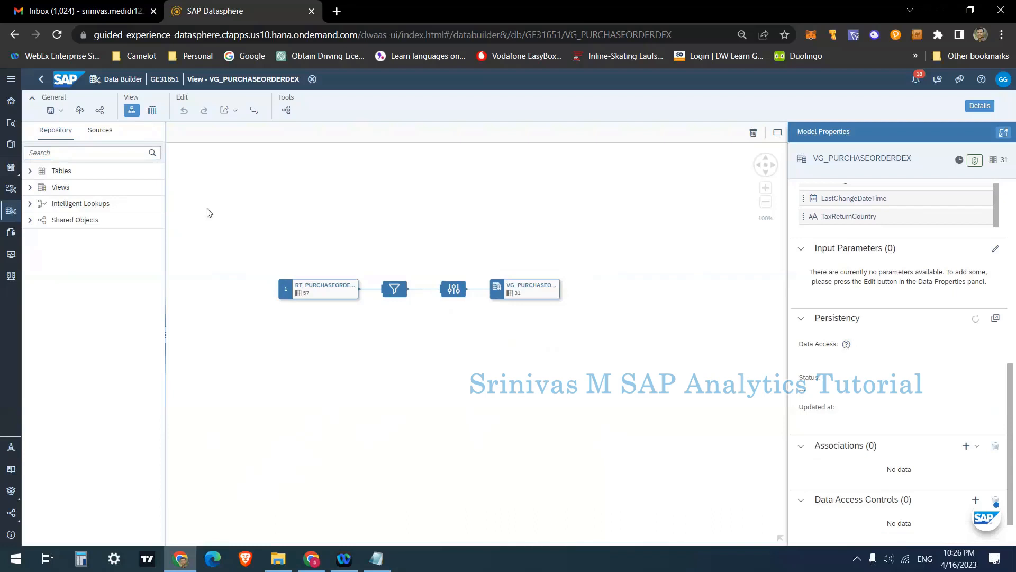
left_click(80, 112)
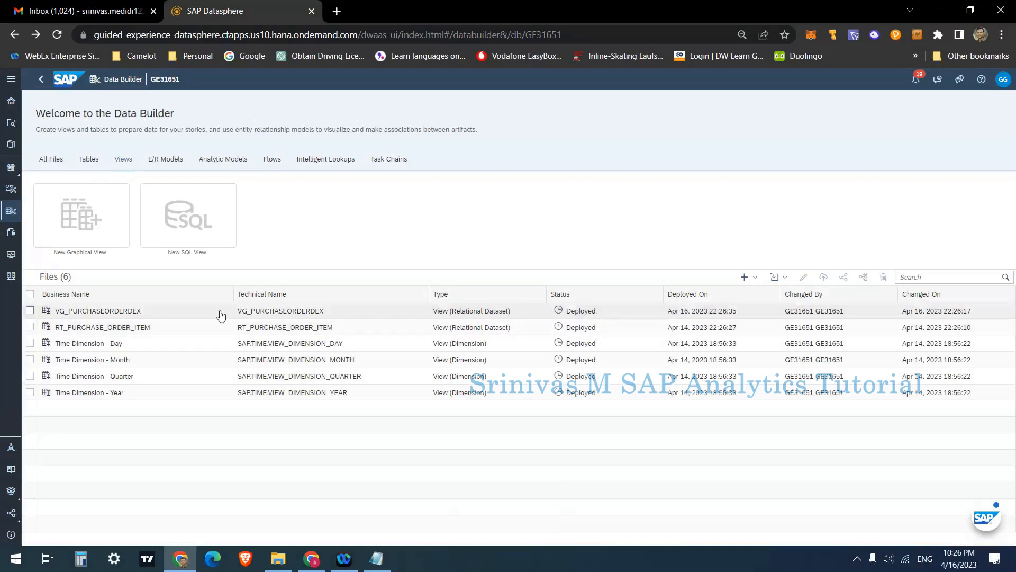
Step: Reopen the deployed view VG_PURCHASEORDERDEX and load a new snapshot to persist its data
left_click(92, 313)
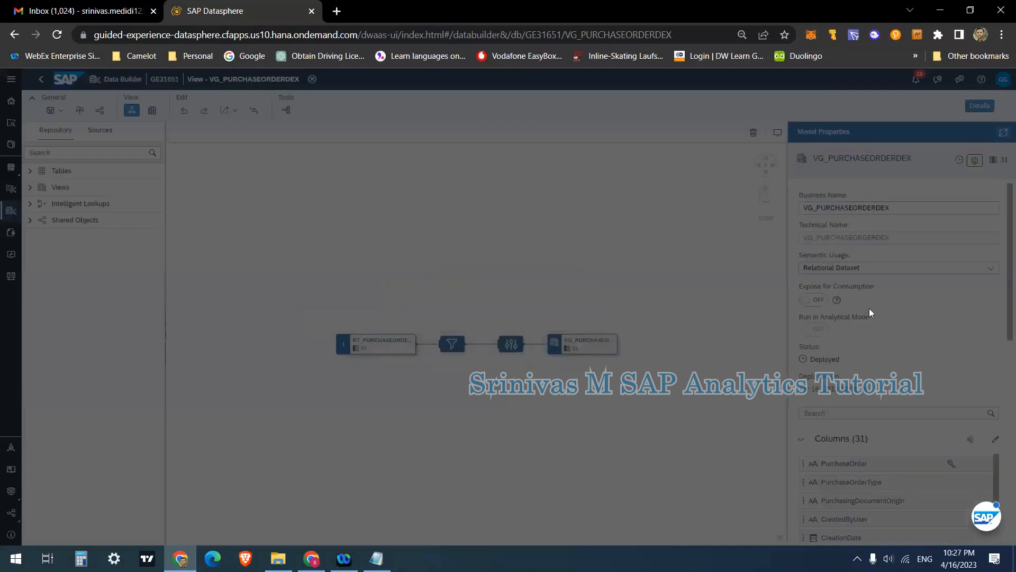
scroll(863, 318, "down", 3)
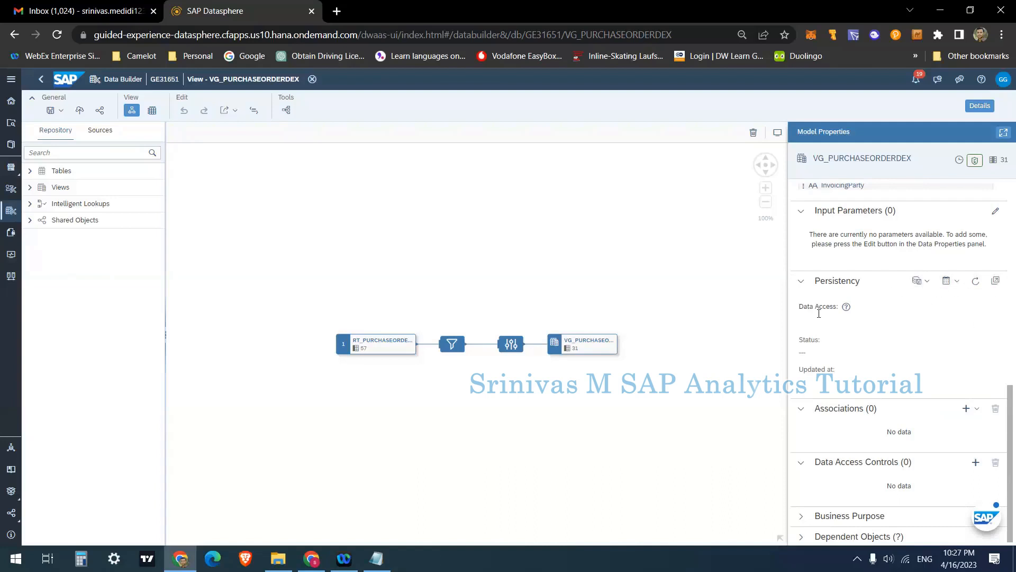
left_click(925, 286)
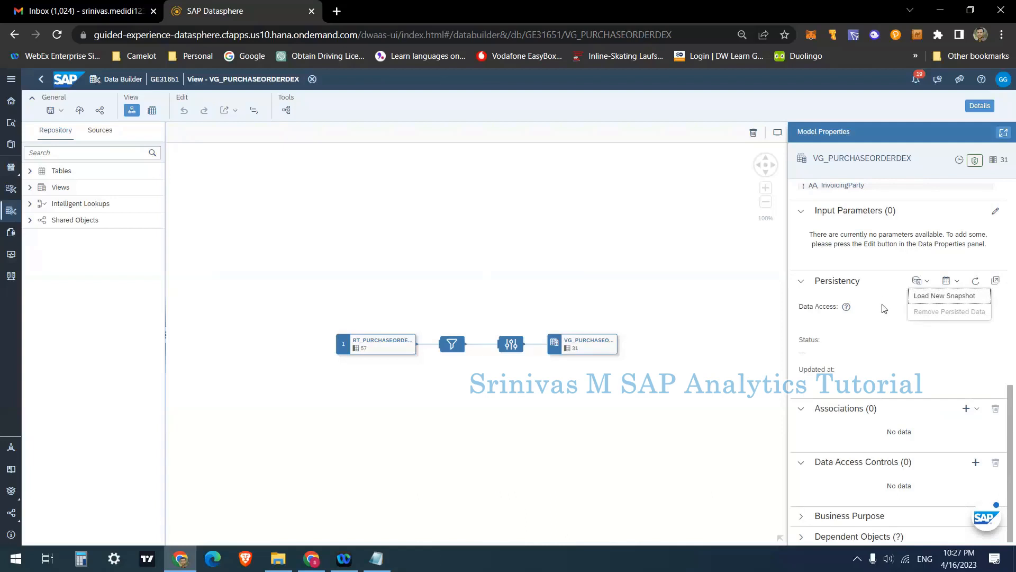
left_click(876, 323)
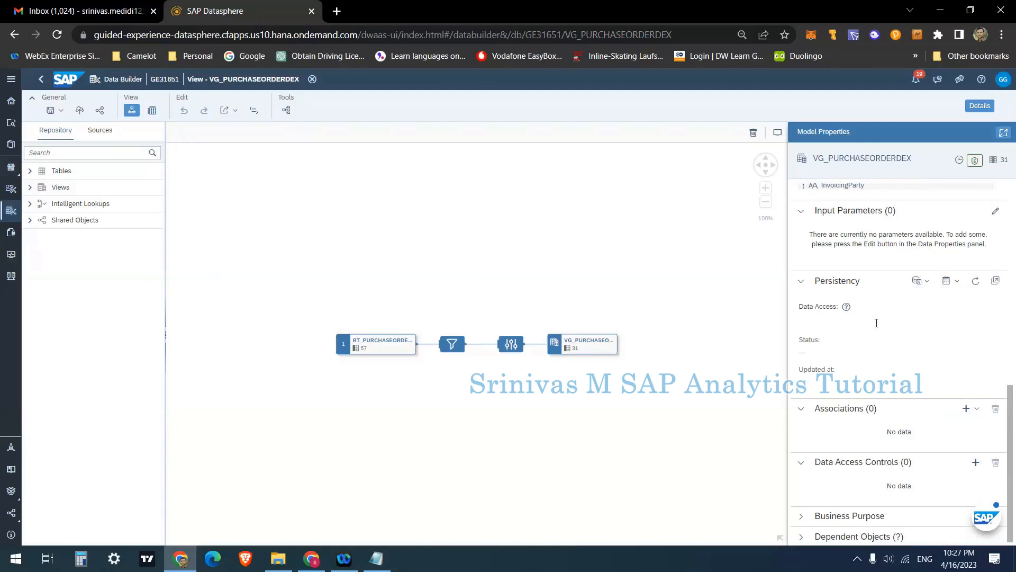
left_click(998, 285)
left_click(921, 282)
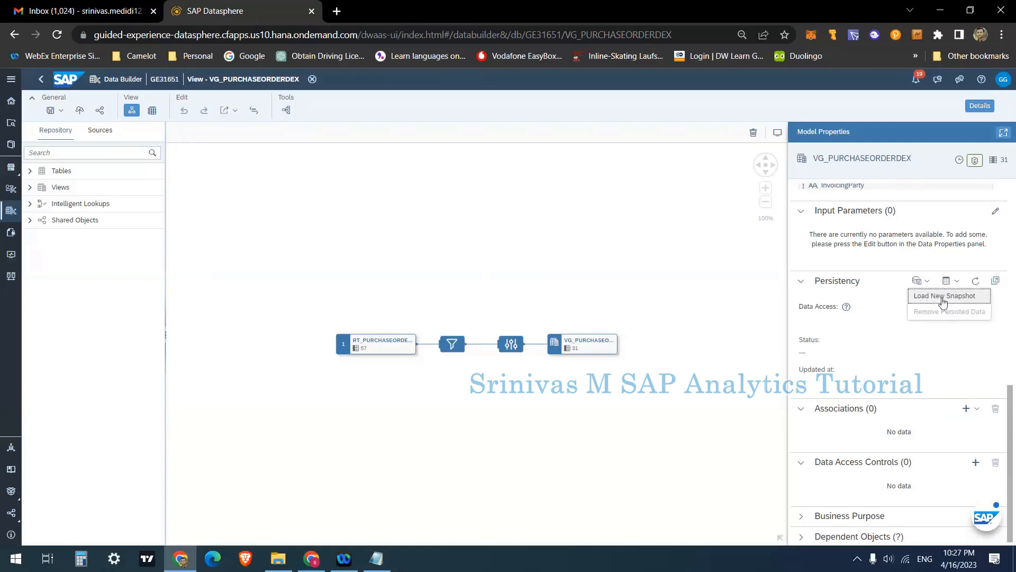
left_click(941, 301)
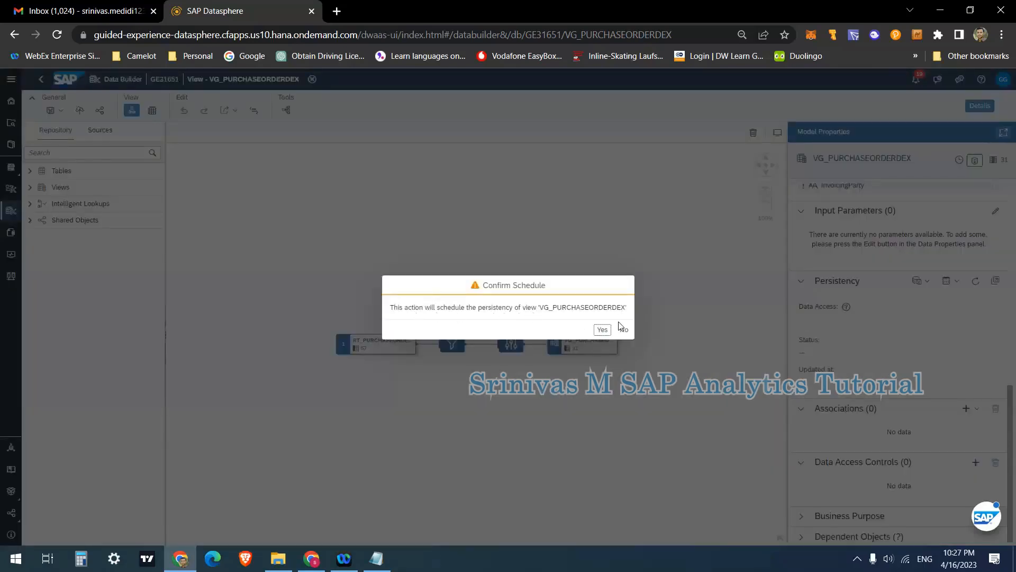
left_click(602, 330)
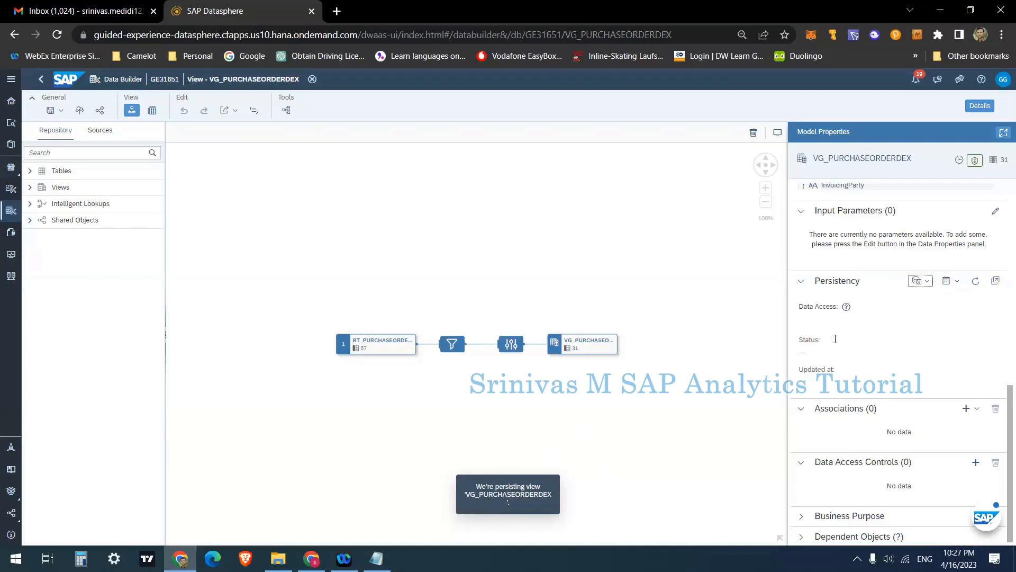
Step: Check the notifications and compare VG_PURCHASEORDERDEX's last update in the View Persistency Monitor with the system date and time
left_click(915, 80)
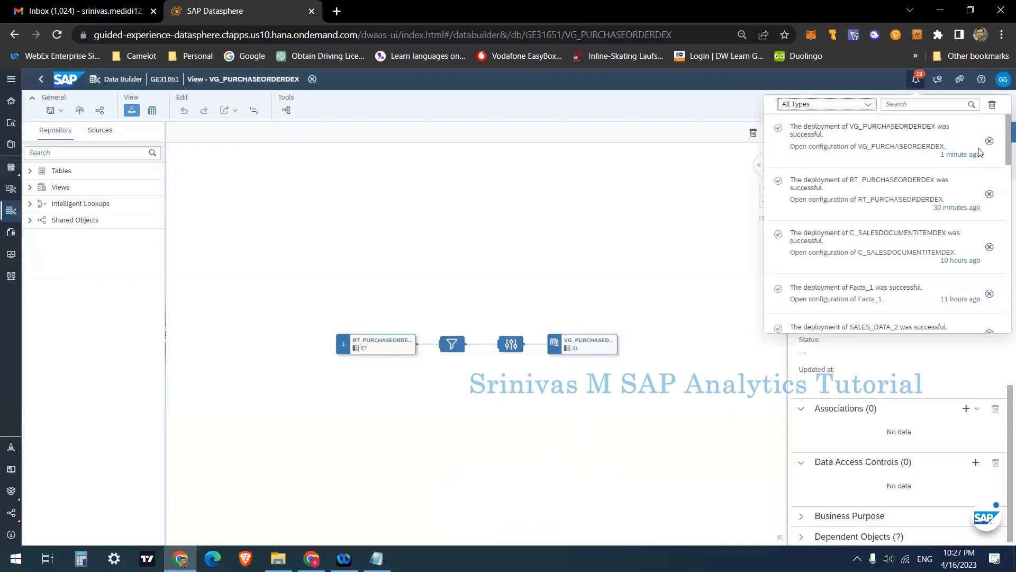
left_click(636, 212)
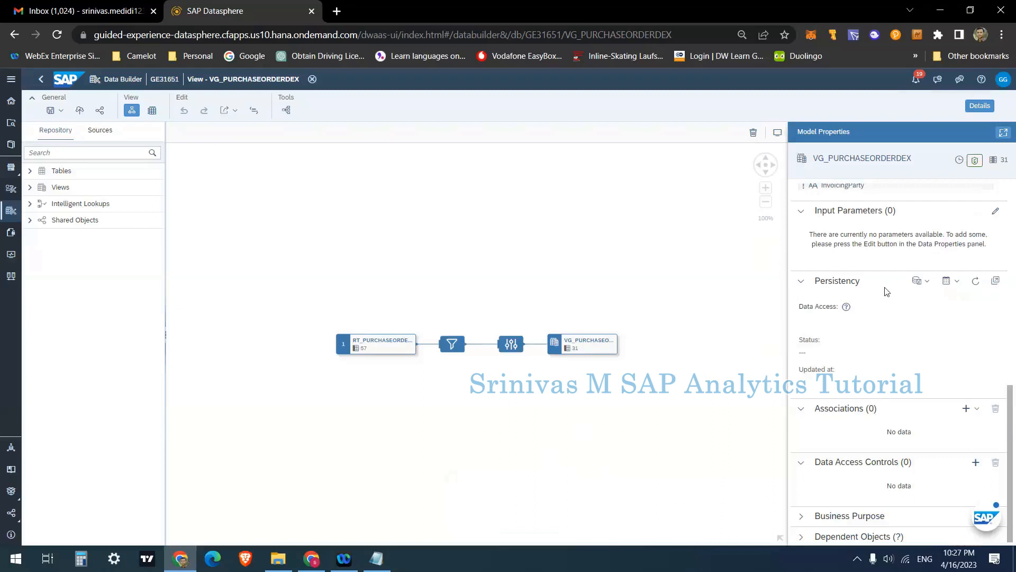
left_click(995, 282)
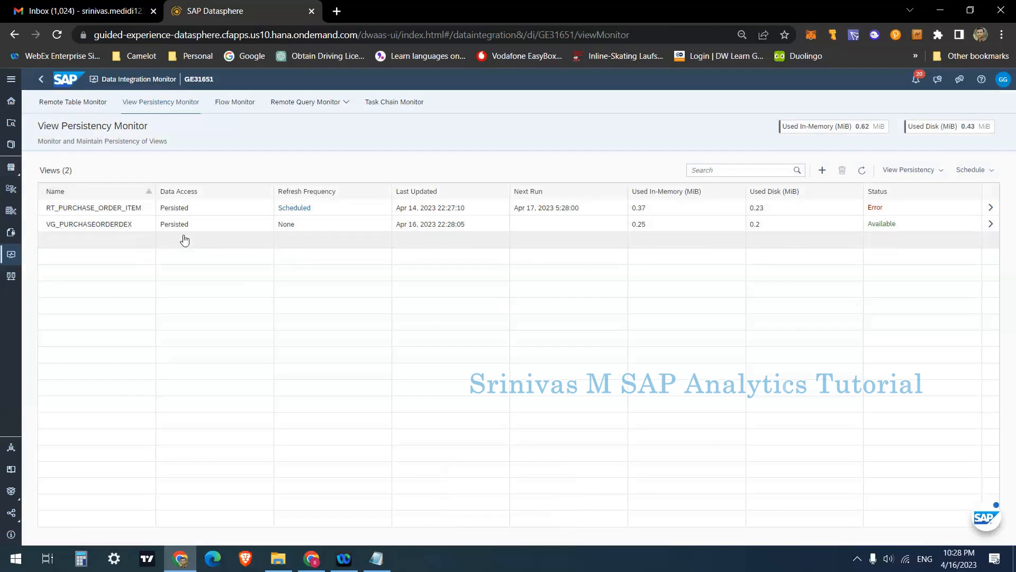
left_click(324, 231)
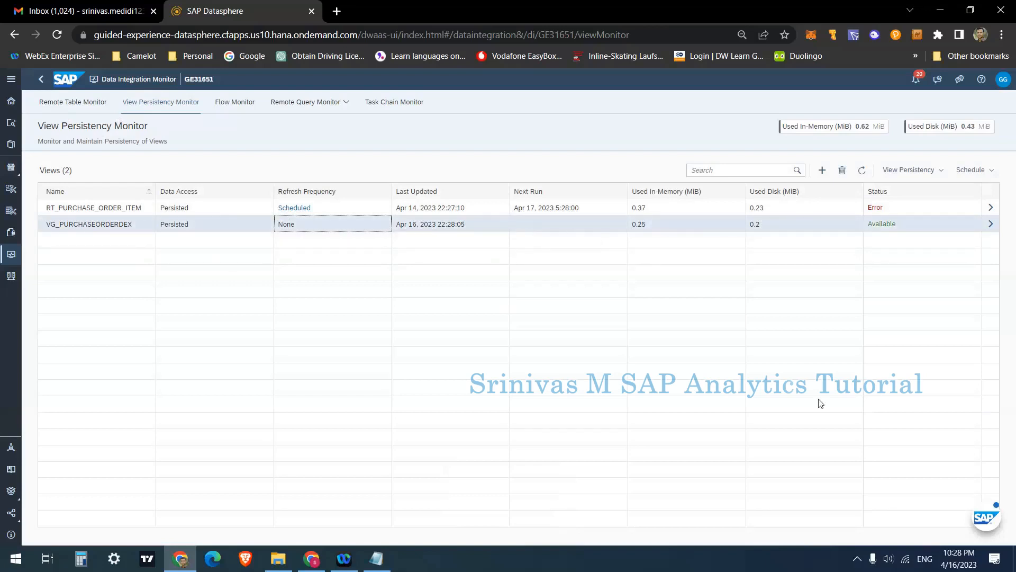
left_click(959, 558)
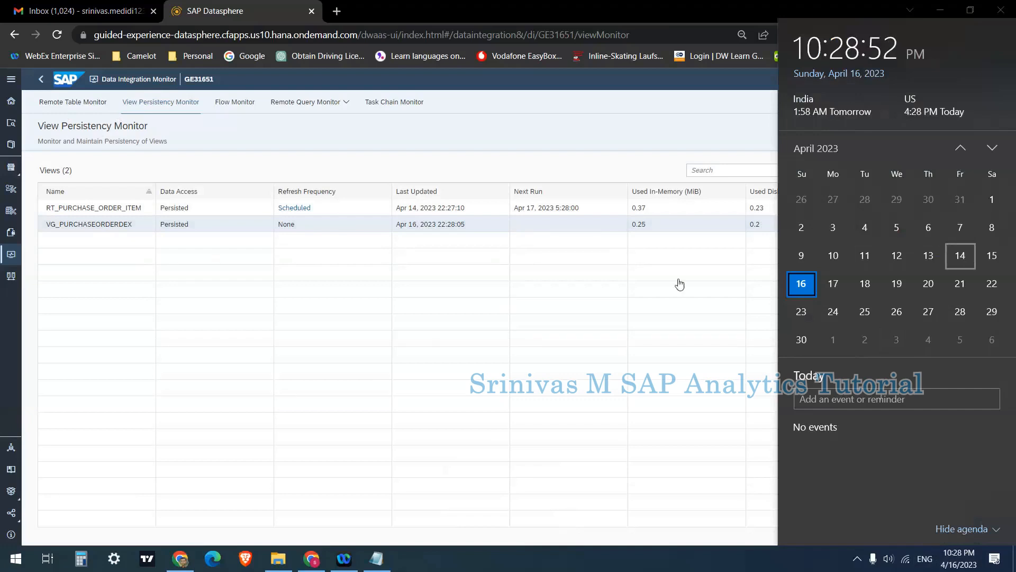
Step: Open the persistency details of VG_PURCHASEORDERDEX and review the run messages about inserted records and persisted data
left_click(624, 277)
left_click(651, 230)
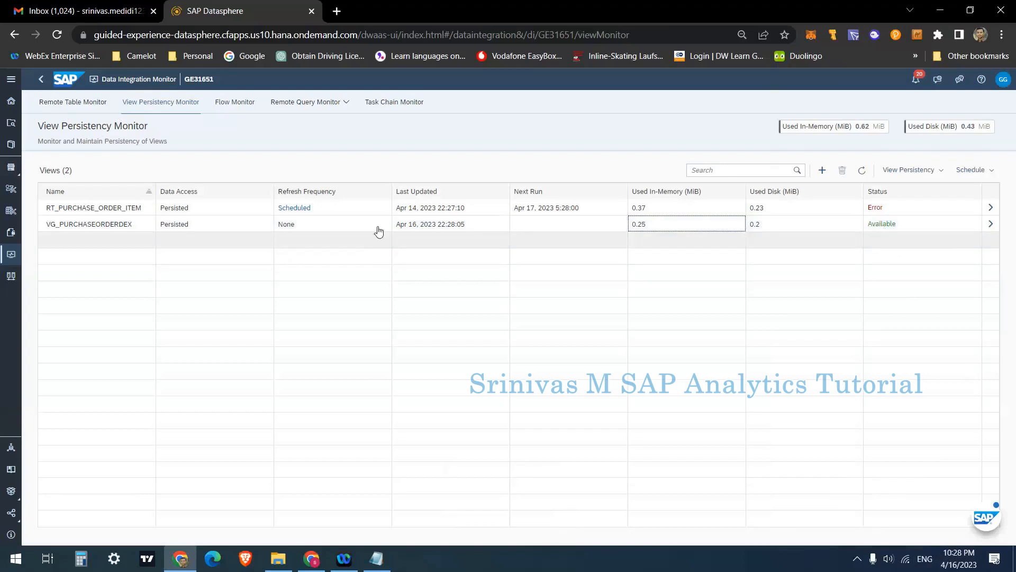
left_click(990, 226)
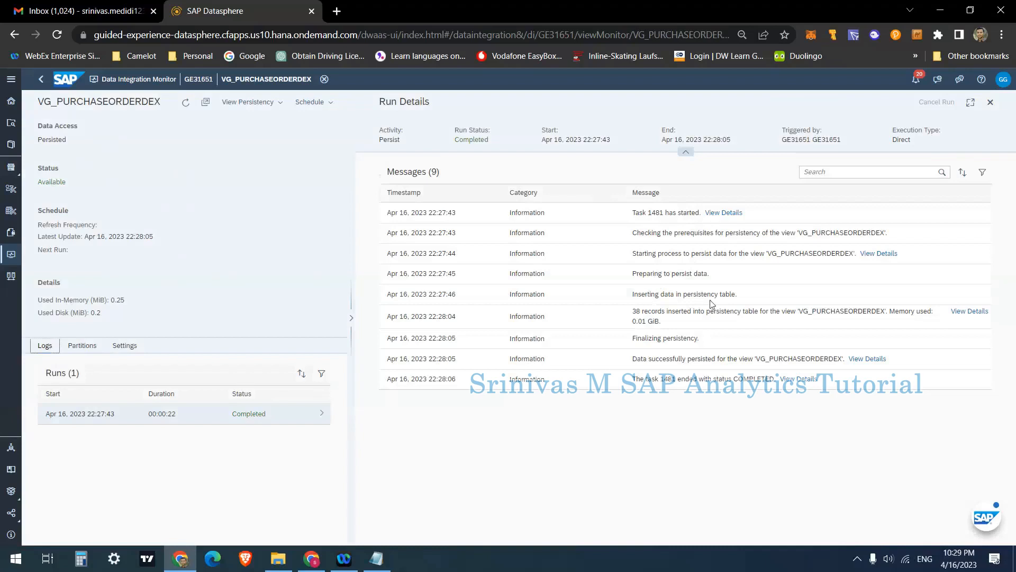
left_click_drag(632, 312, 685, 354)
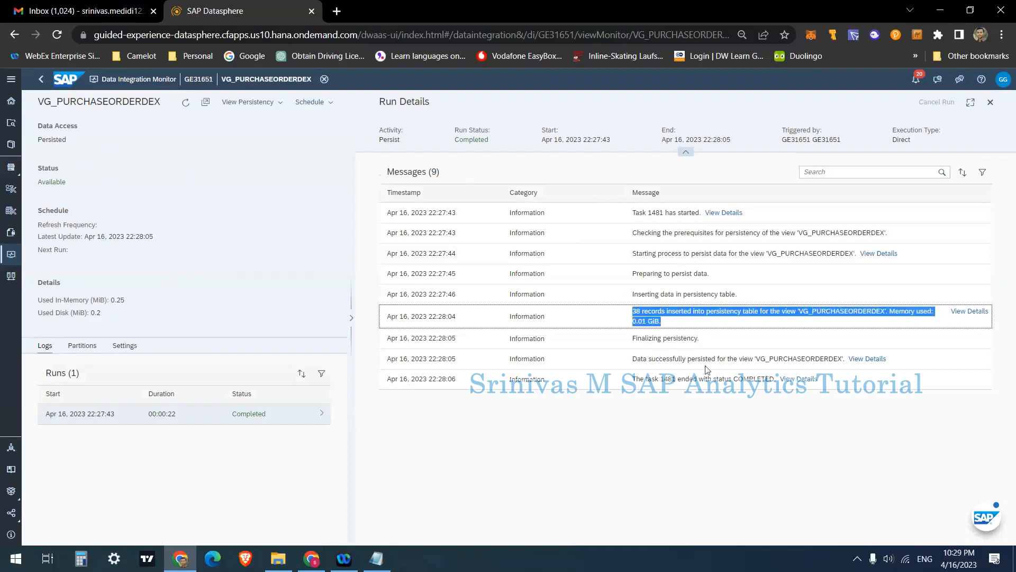
left_click(742, 361)
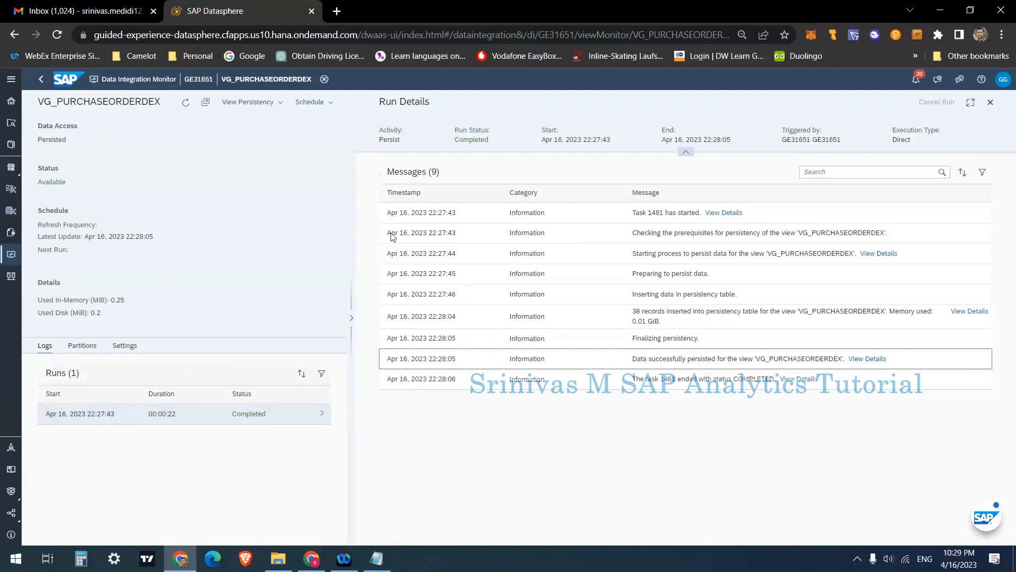
Step: Look through the scheduling and view persistency options for VG_PURCHASEORDERDEX and refresh its details
left_click(331, 103)
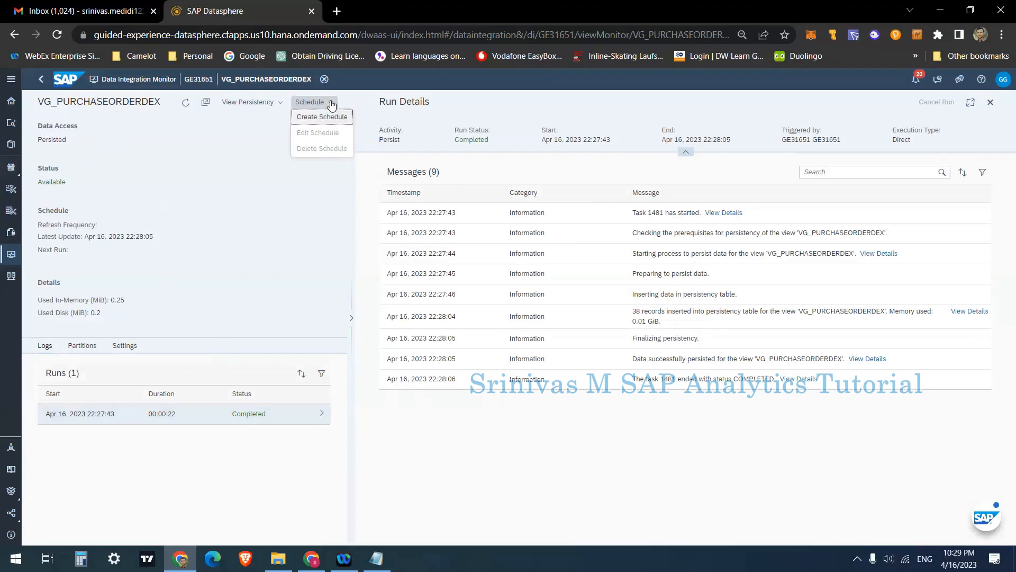
left_click(249, 101)
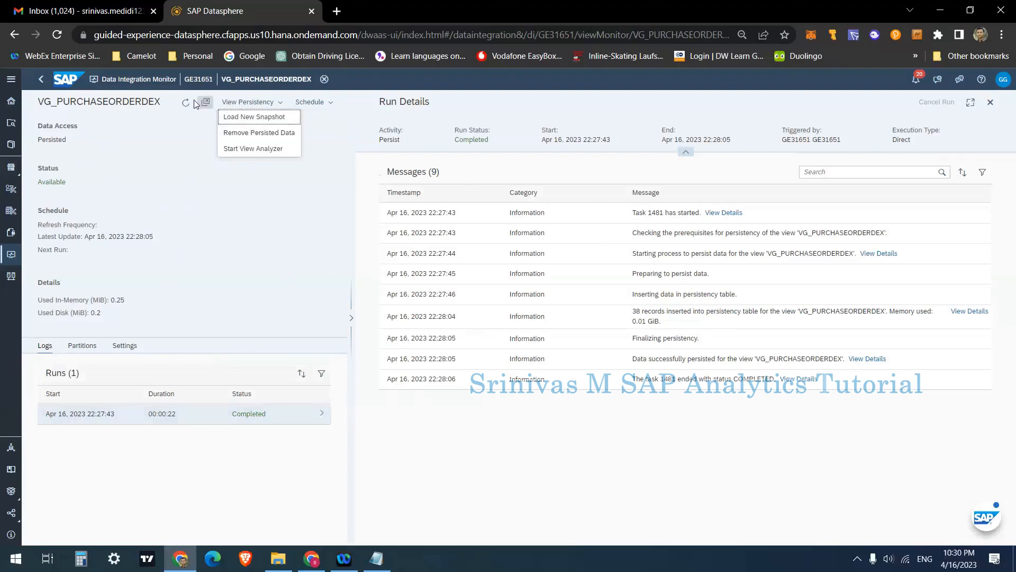
left_click(186, 139)
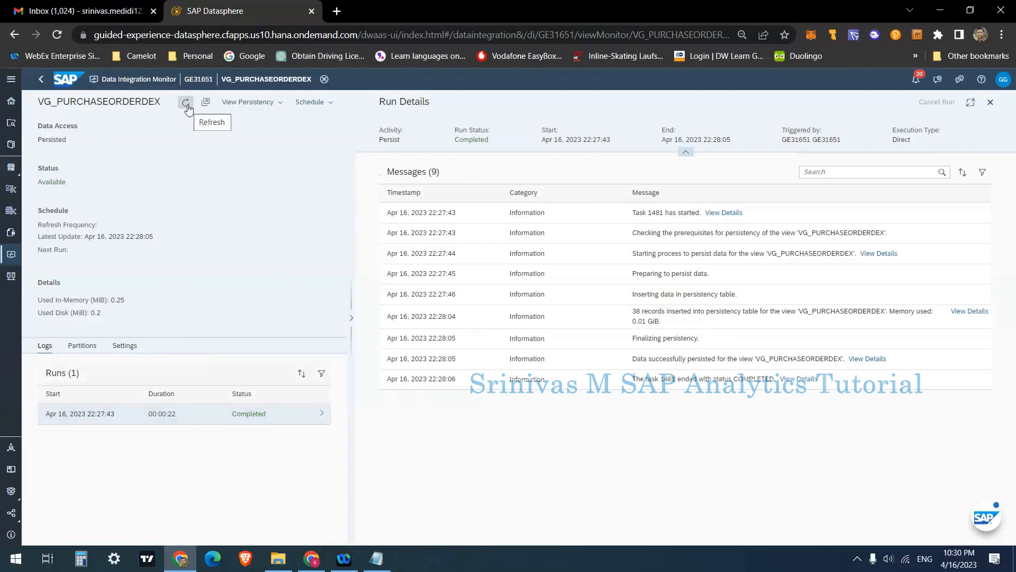
left_click(186, 105)
left_click(331, 106)
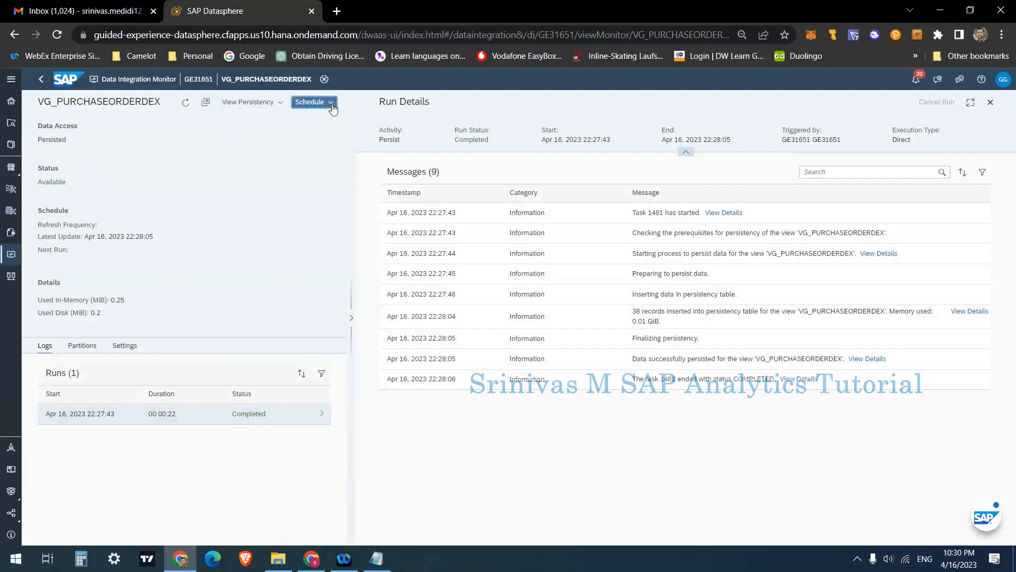
left_click(200, 185)
Step: Start a new simple schedule for VG_PURCHASEORDERDEX and set it to repeat hourly, every 1 hour
left_click(325, 103)
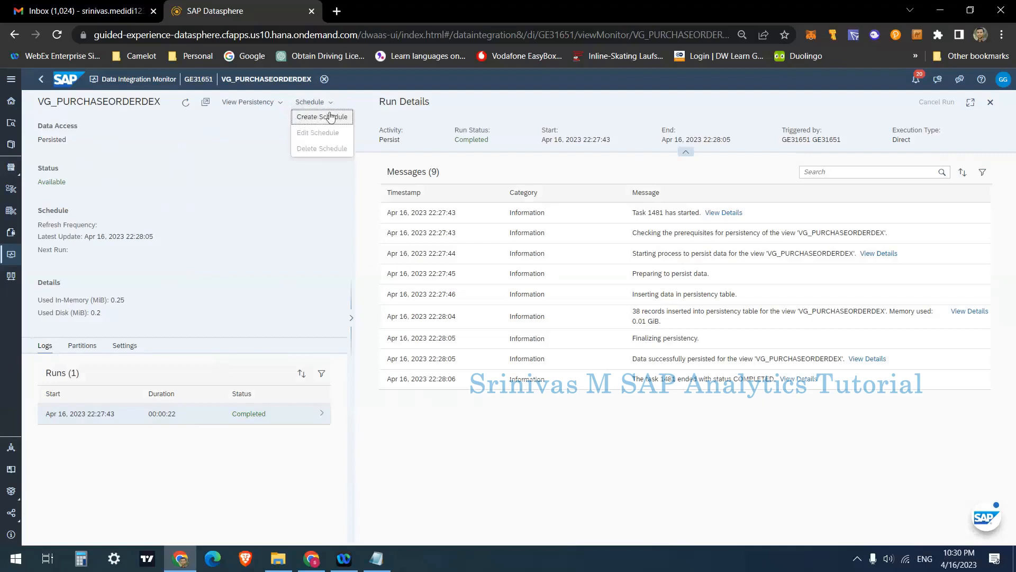
left_click(326, 121)
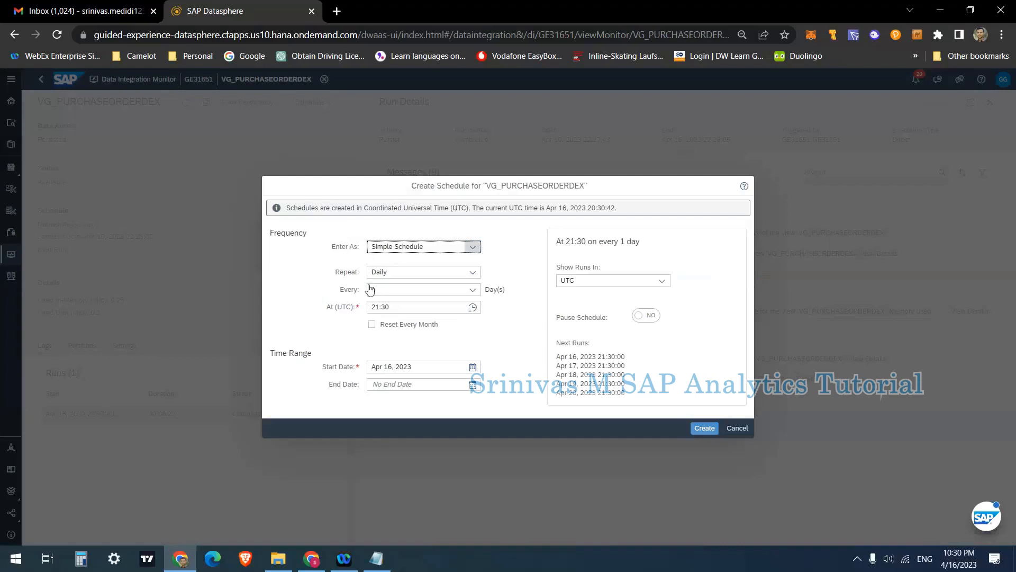
left_click(416, 280)
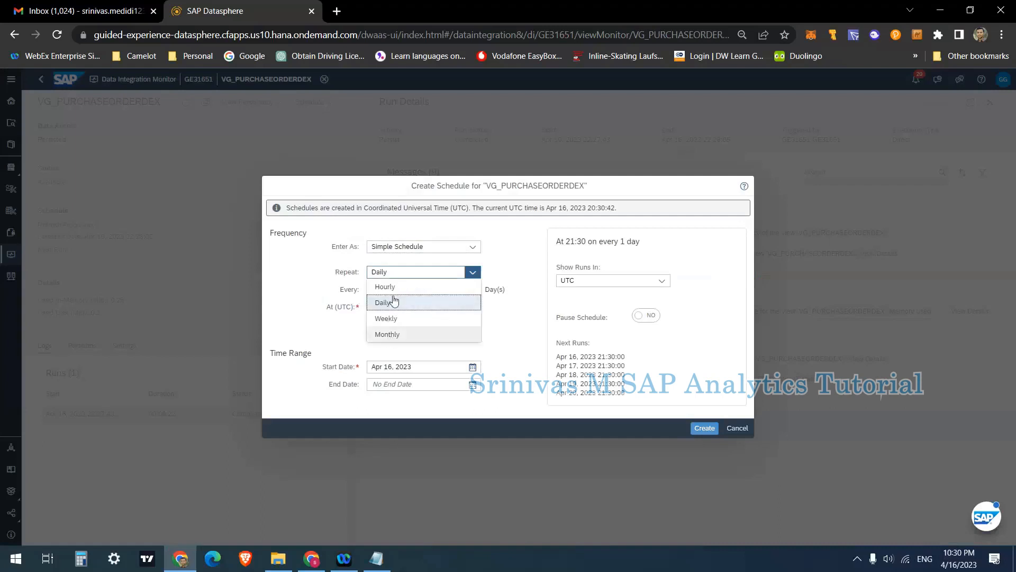
left_click(394, 289)
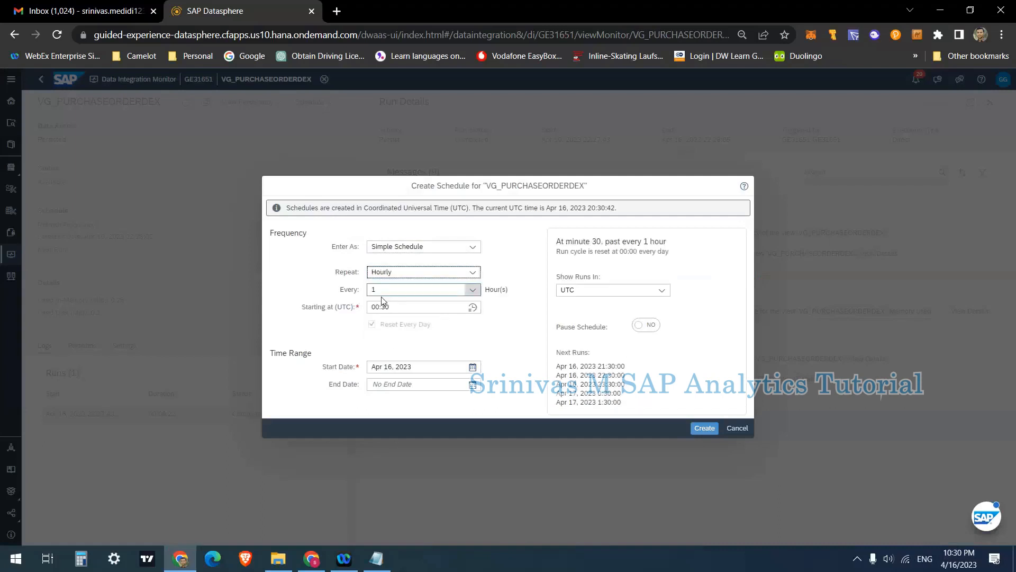
left_click(427, 292)
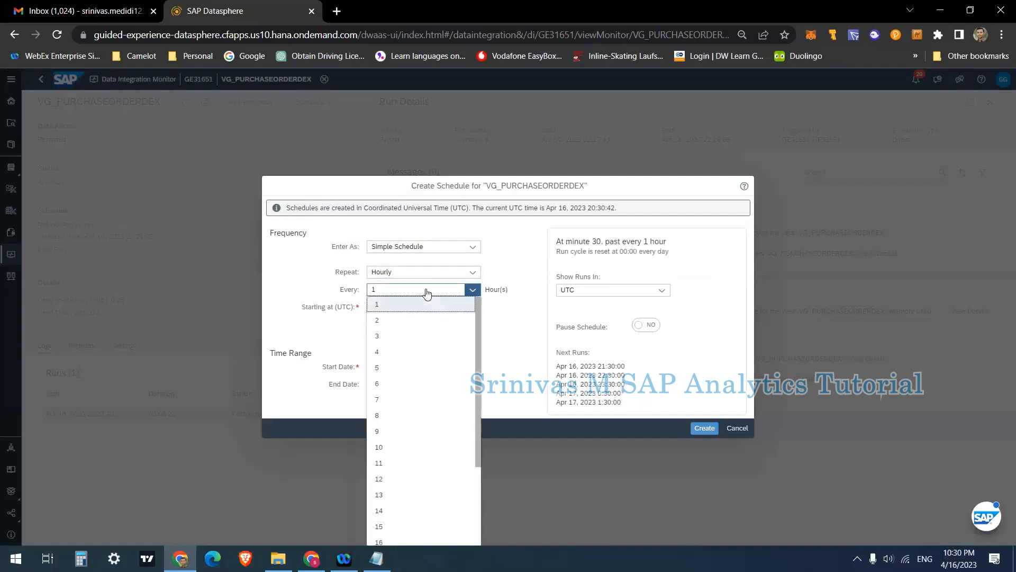
left_click(408, 254)
left_click(409, 253)
left_click(392, 272)
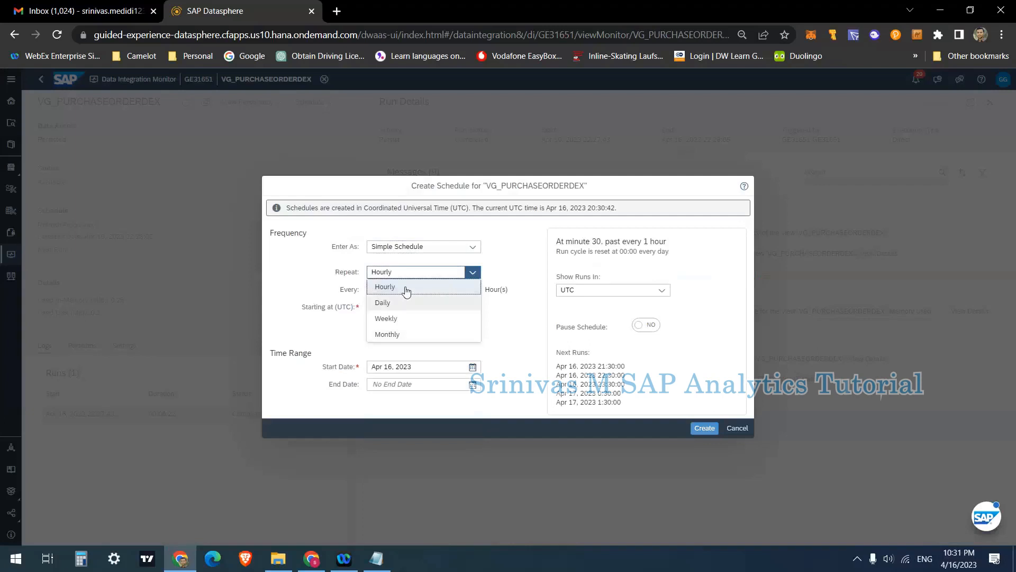
left_click(406, 291)
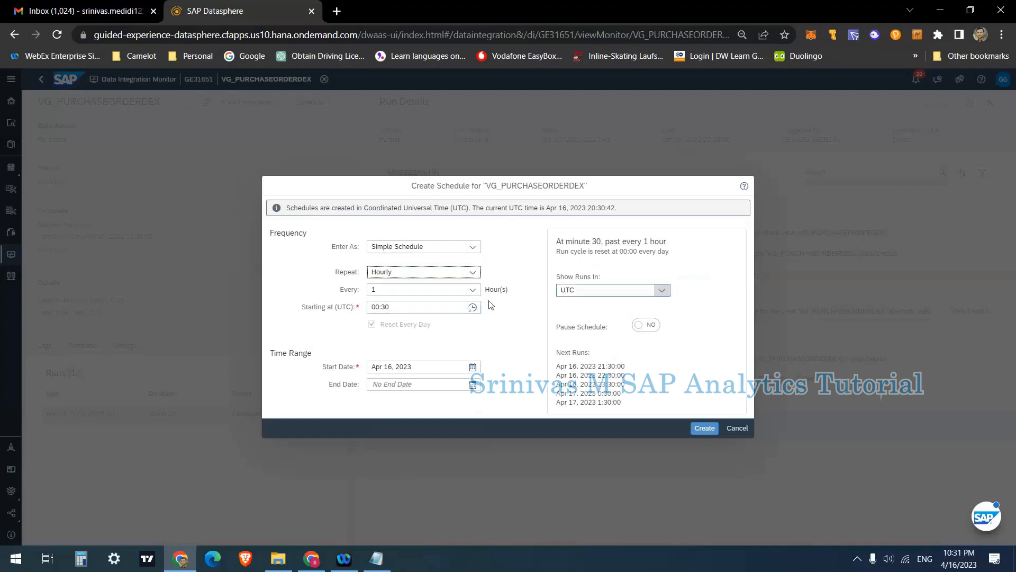
Step: Keep the runs shown in UTC and create the schedule starting at 00:30 from Apr 16, 2023, with no end date
left_click(608, 295)
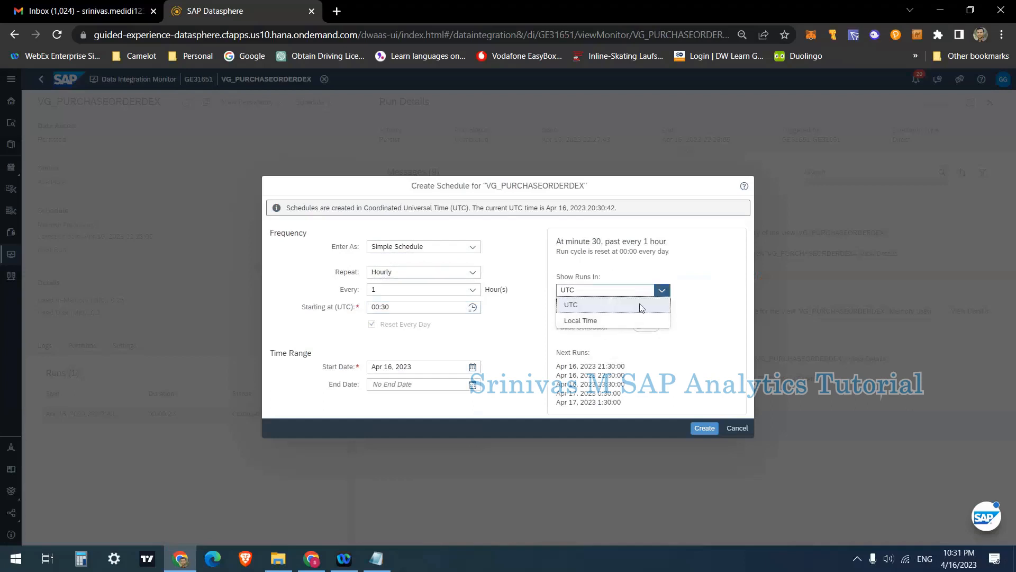
left_click(642, 308)
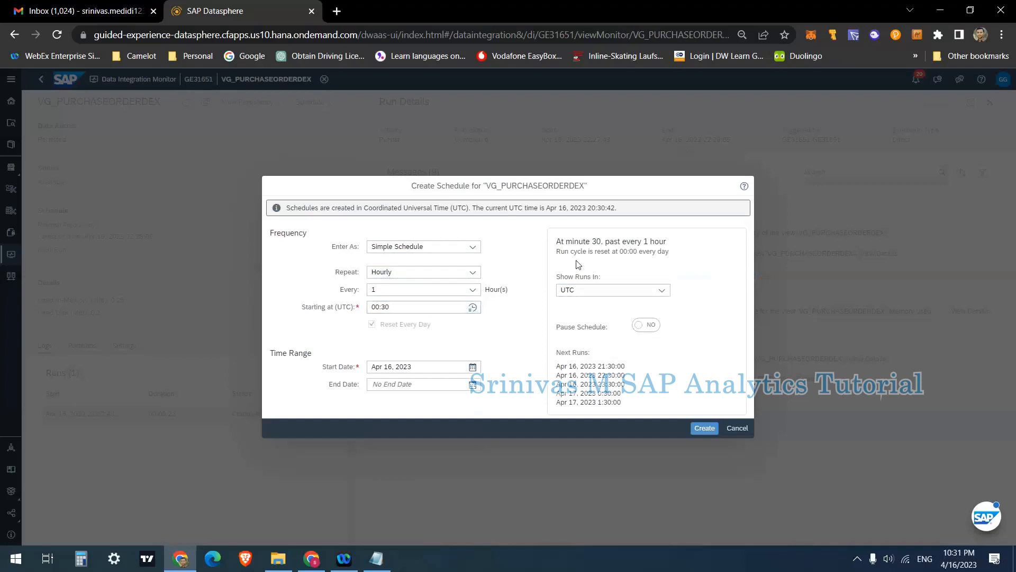
left_click(471, 311)
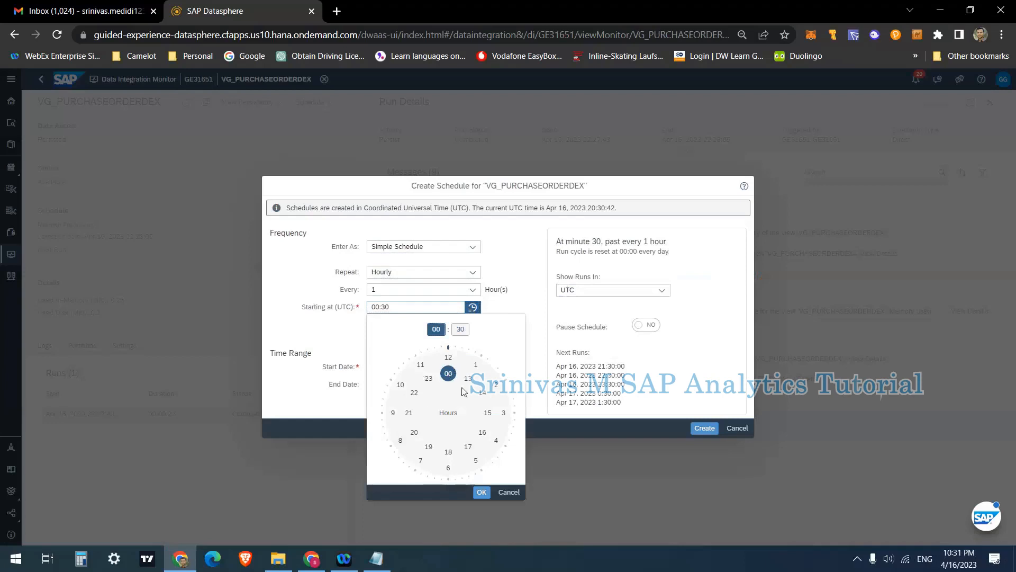
left_click(517, 290)
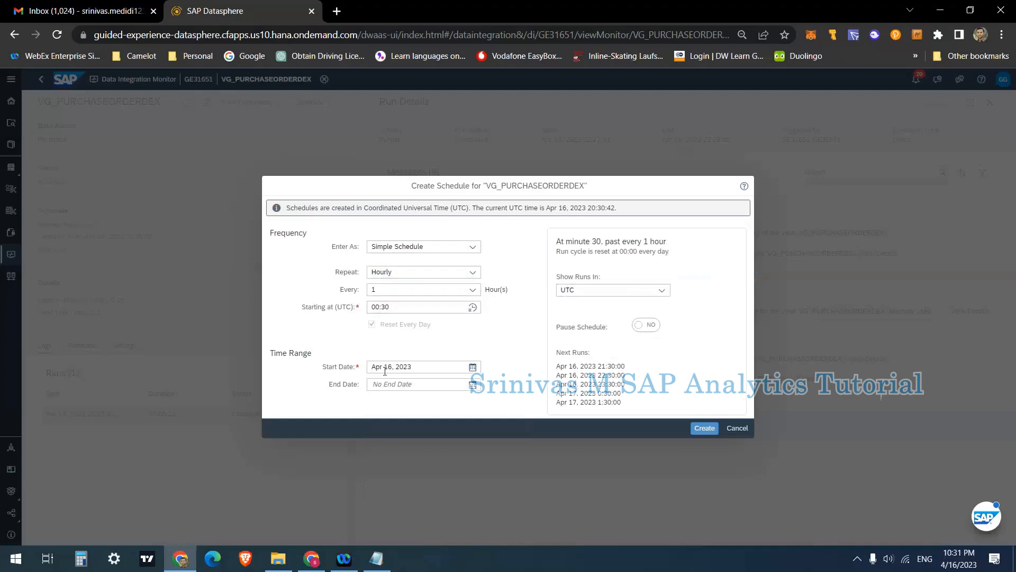
left_click(411, 370)
left_click(422, 372)
left_click(422, 385)
left_click(464, 341)
left_click(705, 428)
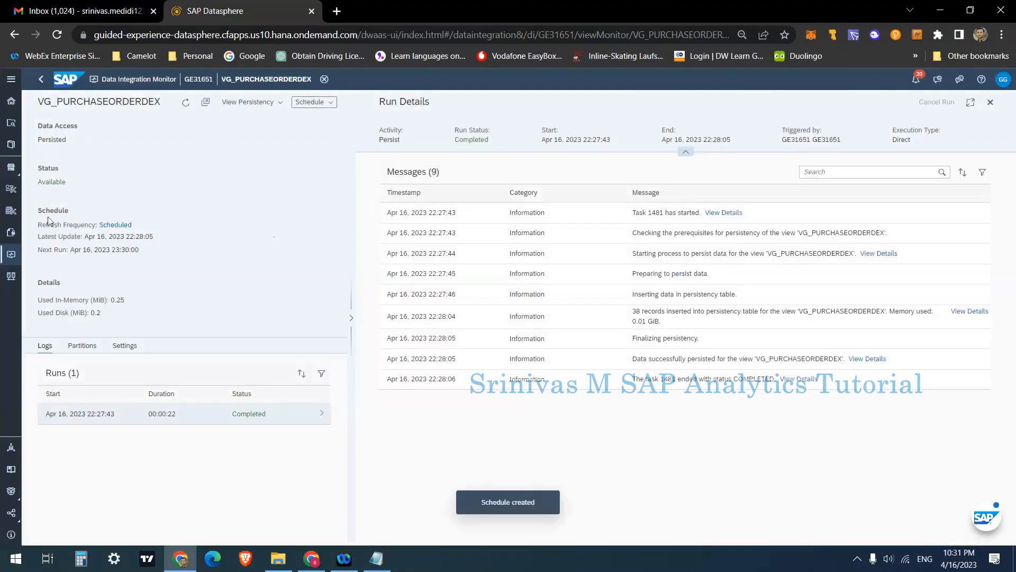
Step: Review the schedule details of VG_PURCHASEORDERDEX and return to the View Persistency Monitor list
left_click_drag(37, 206, 150, 266)
left_click(132, 269)
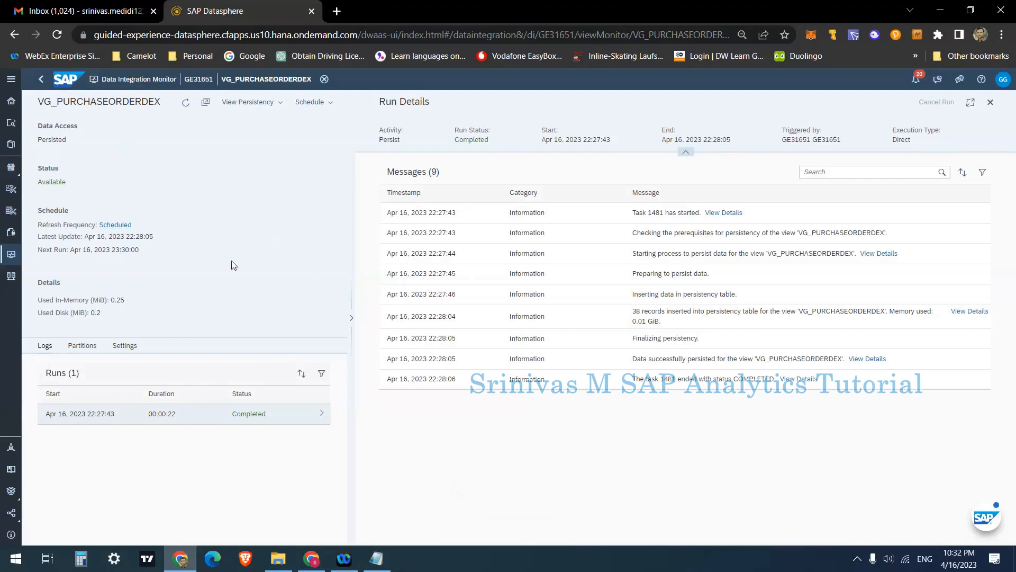
left_click(39, 85)
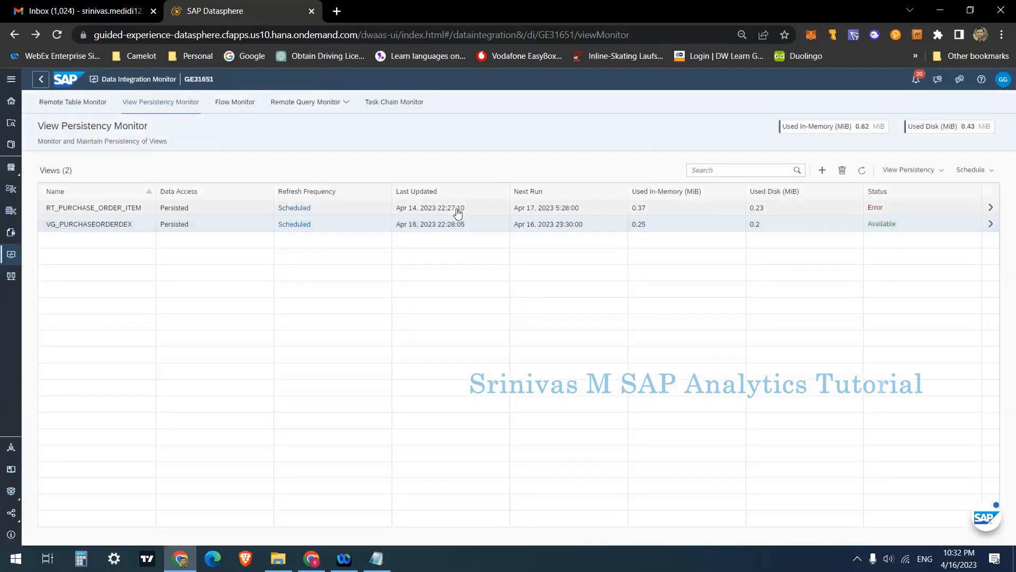
Step: Examine the latest failed run of RT_PURCHASE_ORDER_ITEM and read the explanation of its status, then return to the monitor list
left_click(961, 209)
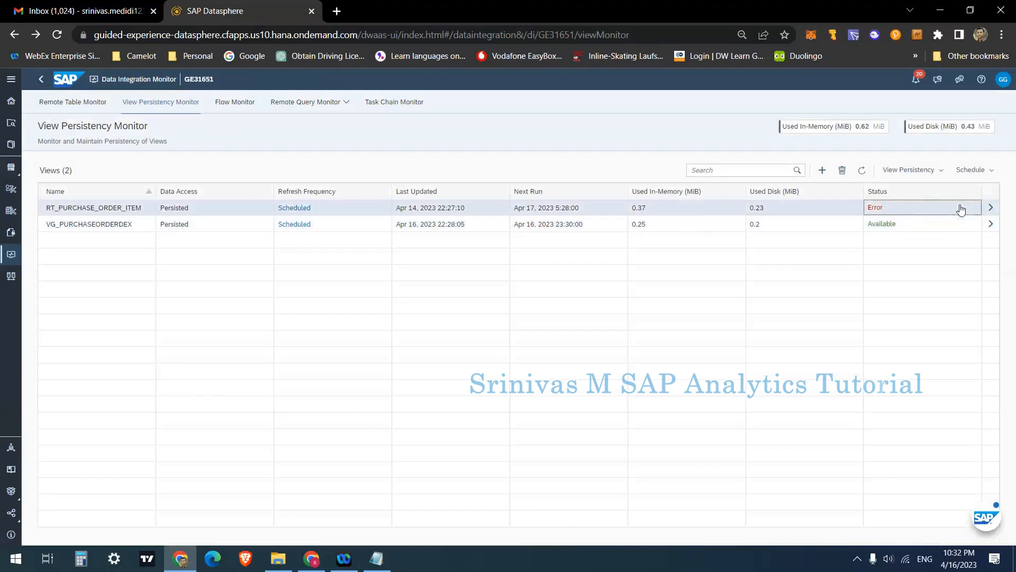
left_click(989, 210)
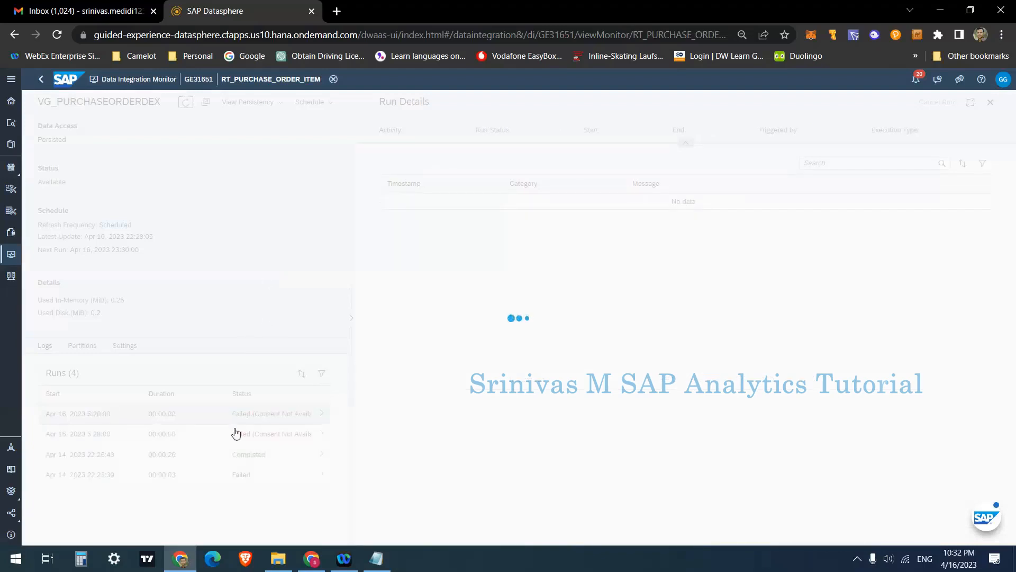
left_click(277, 415)
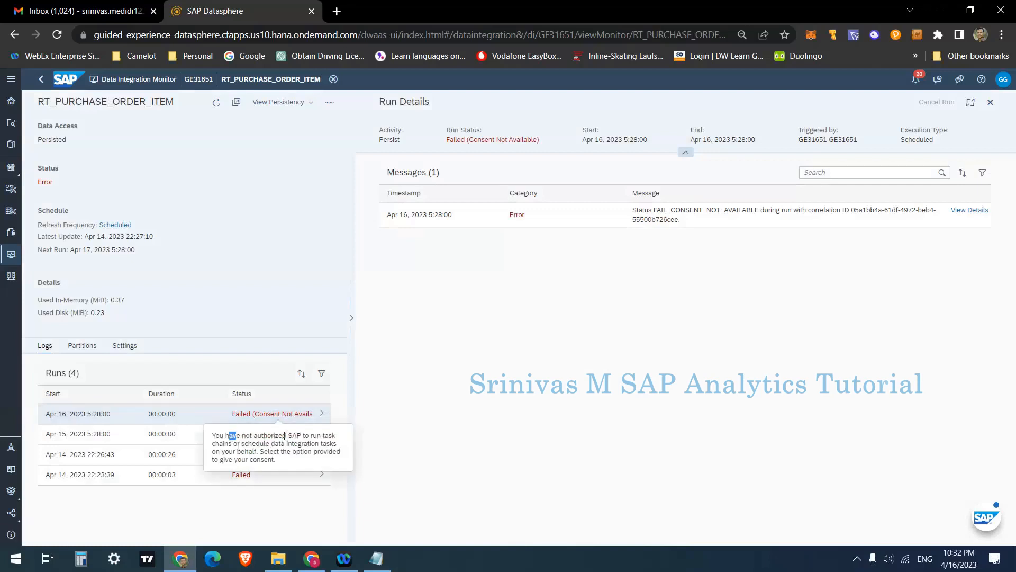
left_click_drag(284, 436, 353, 448)
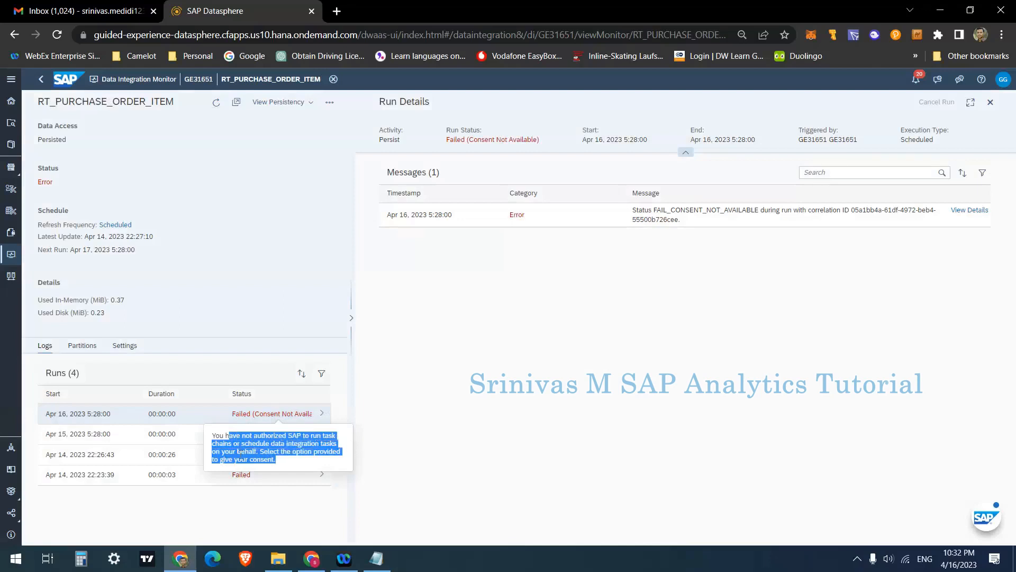
left_click_drag(241, 451, 253, 454)
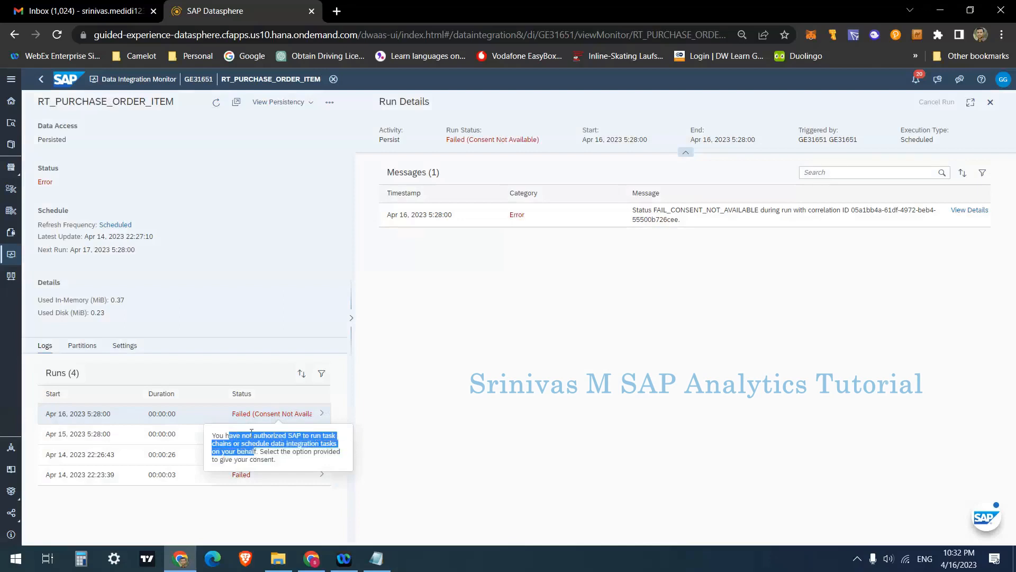
left_click(241, 250)
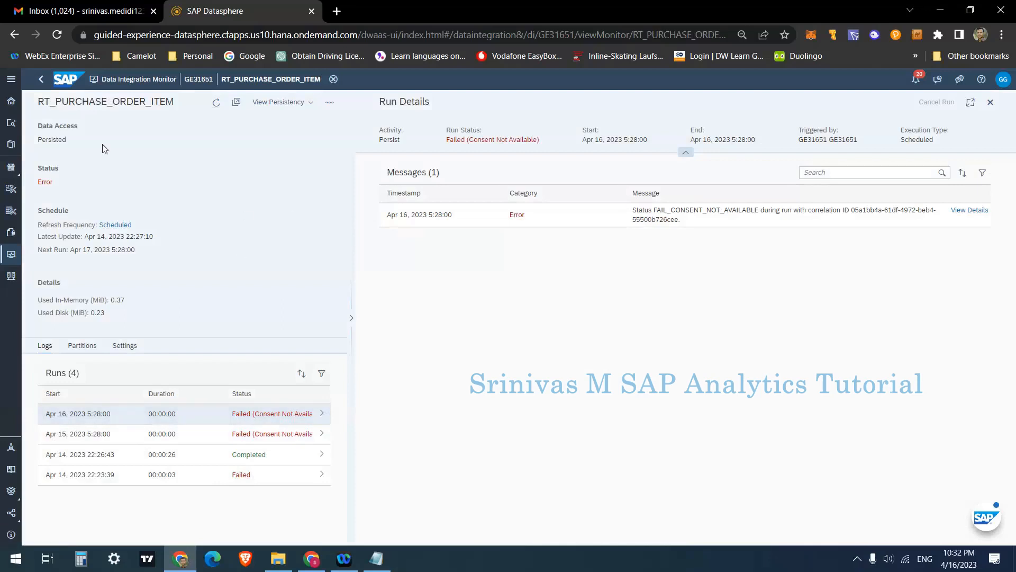
left_click(37, 83)
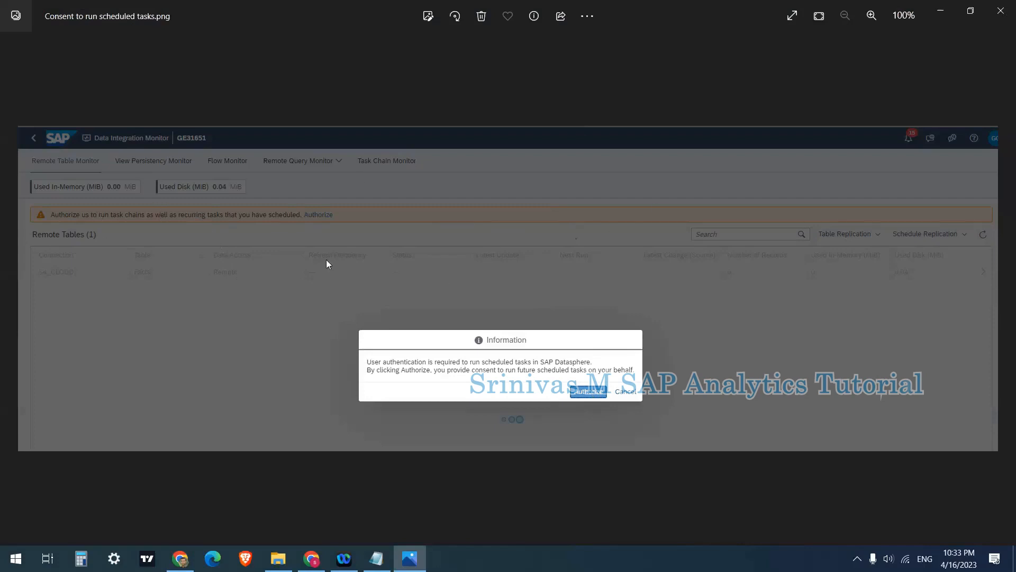
Step: Switch back to SAP Datasphere, return to VG_PURCHASEORDERDEX in the Data Builder, and check and refresh its persistency details and schedule options
left_click(180, 558)
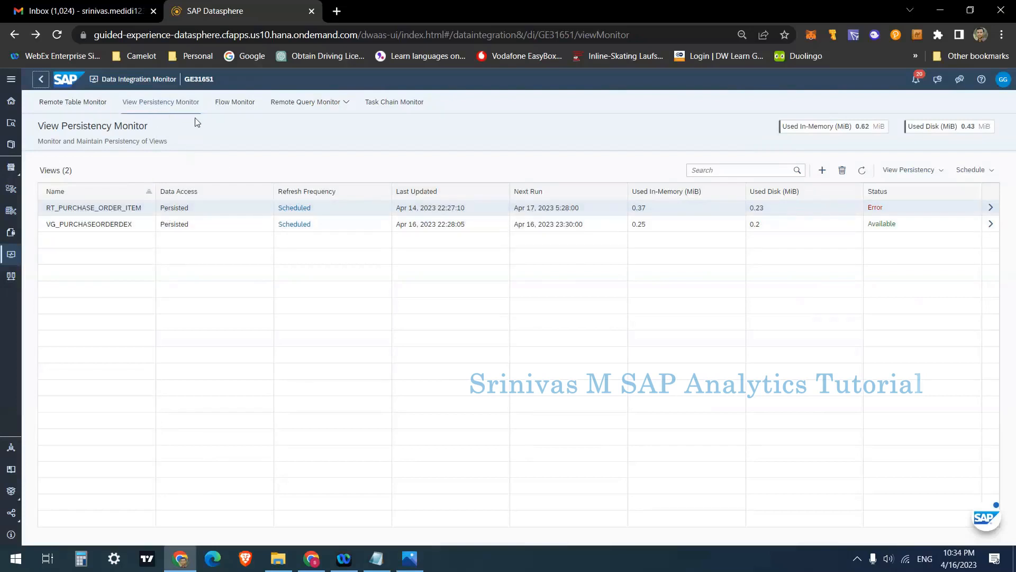
left_click(41, 79)
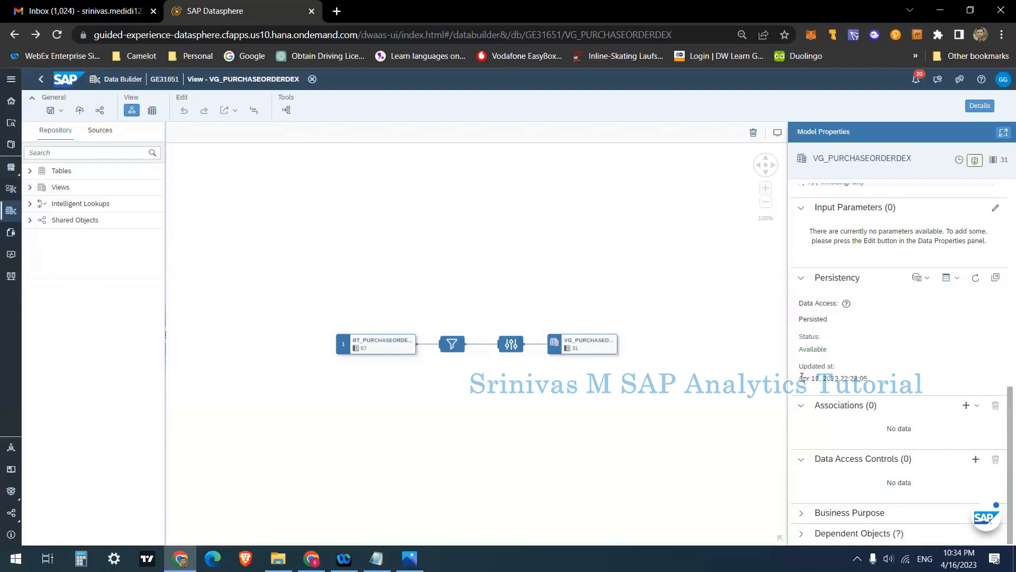
left_click_drag(799, 378, 880, 381)
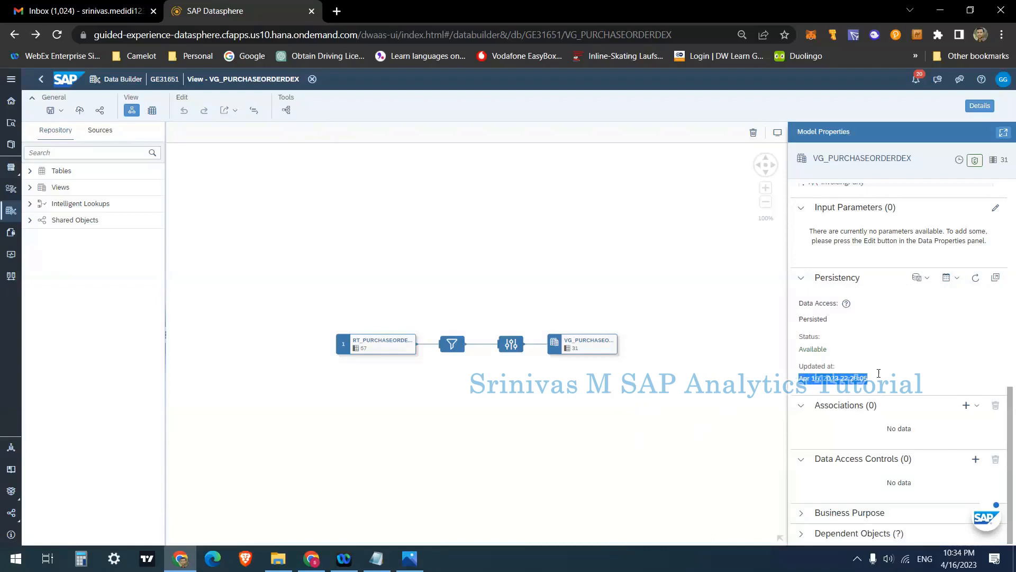
left_click(953, 278)
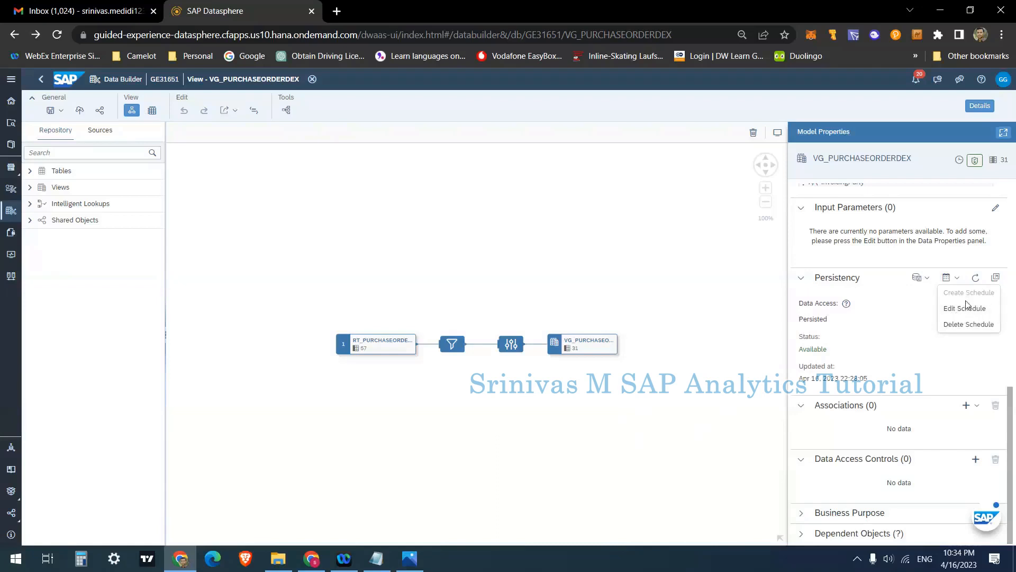
left_click(871, 315)
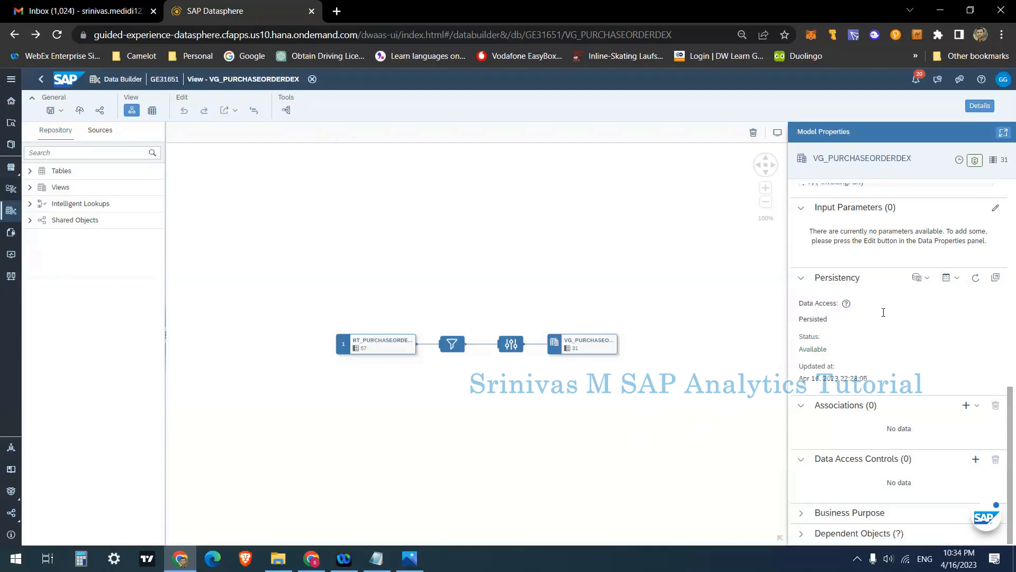
left_click(977, 279)
Step: Review the view's model properties, filter F_BASE, projection P_BASE and output node in the diagram
scroll(853, 385, "up", 15)
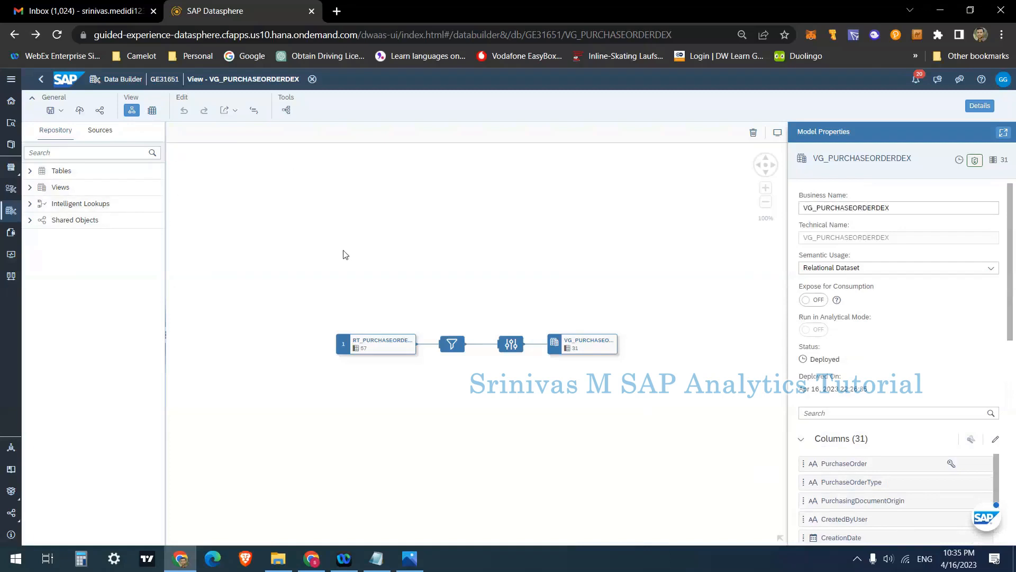
left_click(455, 345)
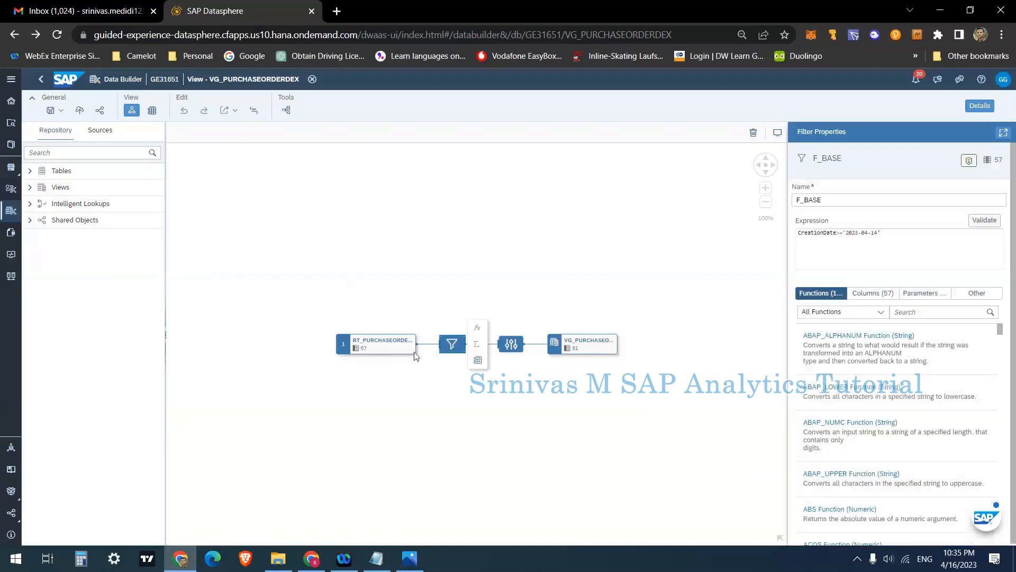
left_click(515, 350)
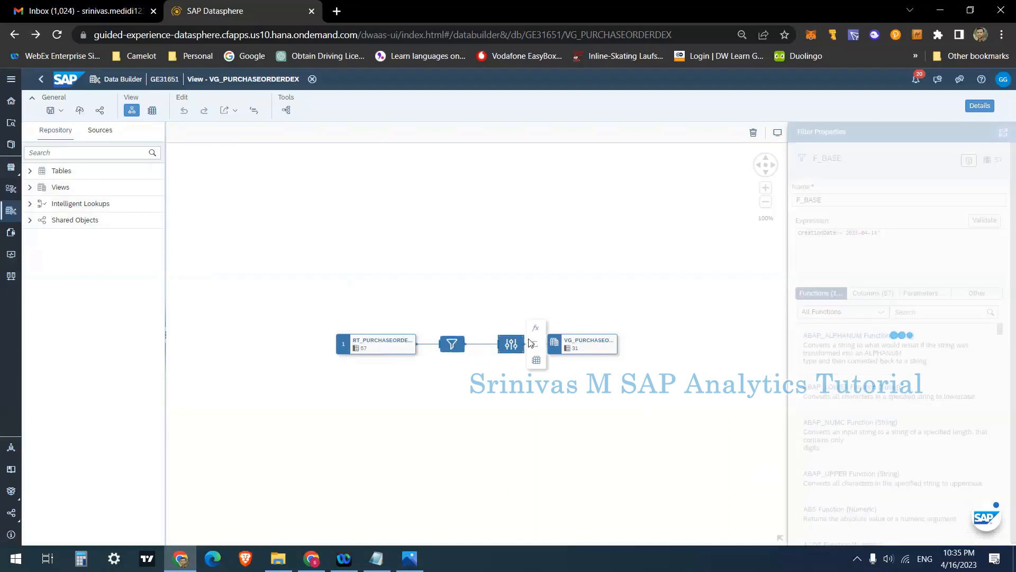
left_click(606, 351)
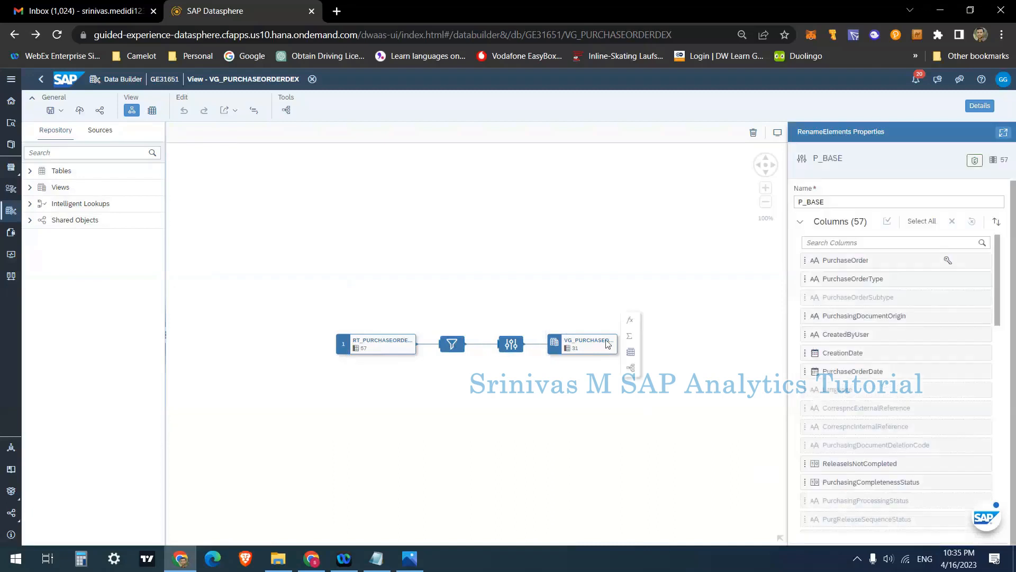